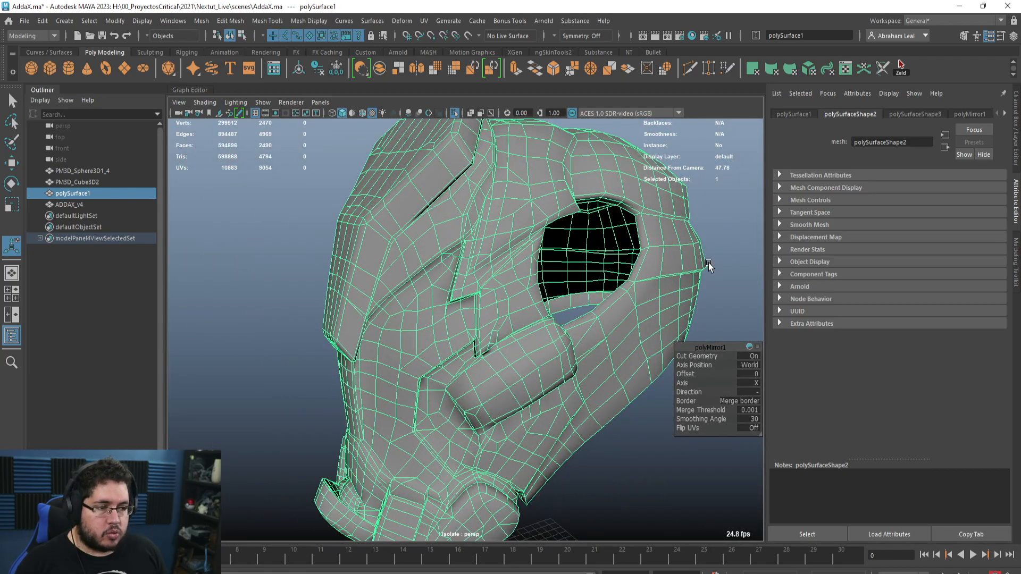
Step: Examine the isolated low-poly helmet mesh from the front, the side and around the eye opening
scroll(578, 262, up, 5)
alt+drag(579, 262, 629, 321)
scroll(629, 321, down, 6)
alt+middle_drag(629, 321, 562, 338)
alt+drag(561, 338, 652, 347)
scroll(629, 337, up, 5)
alt+drag(557, 286, 445, 301)
scroll(500, 303, down, 5)
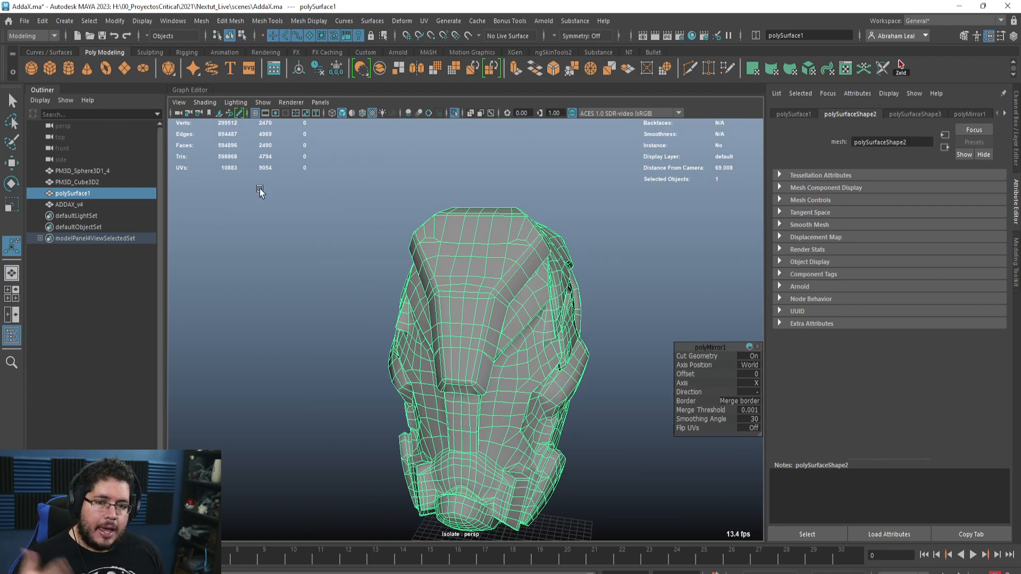
Step: Take the low-poly helmet out of isolation and turn on the visibility of layer1 to show all helmet parts
click(447, 116)
alt+drag(423, 145, 445, 235)
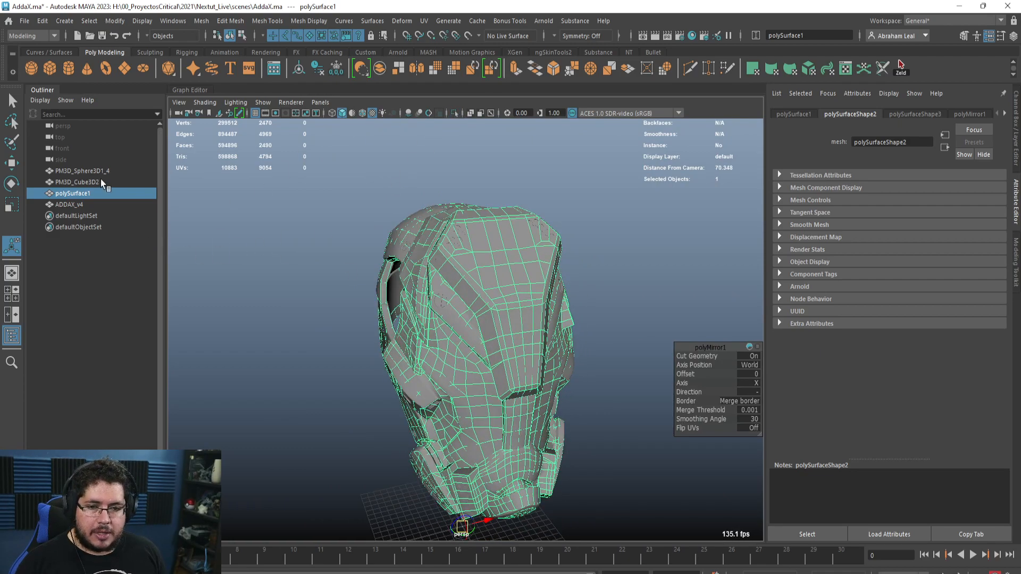
key(ctrl+a)
click(884, 455)
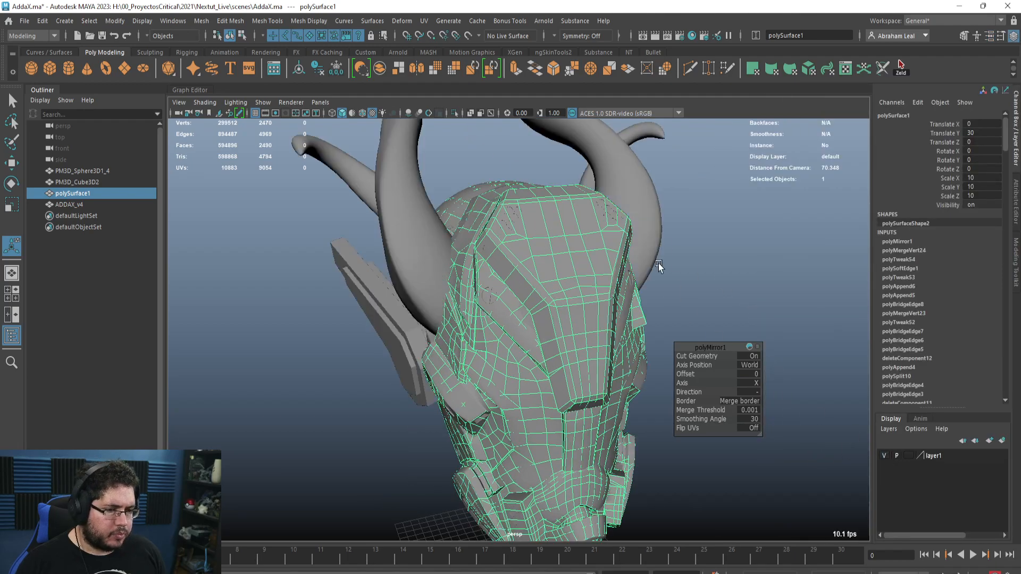
click(385, 194)
alt+drag(385, 194, 482, 311)
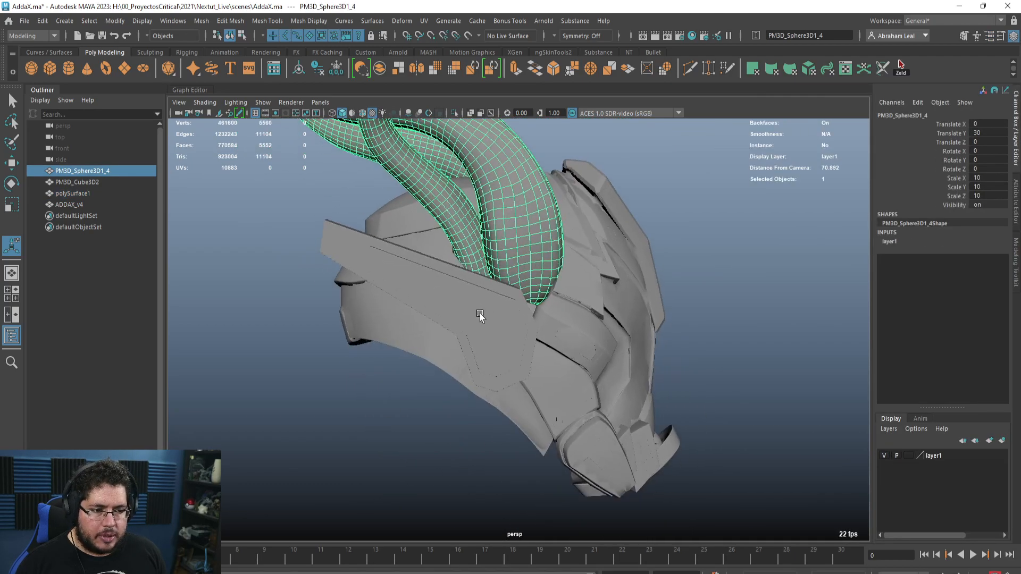
click(482, 312)
alt+drag(529, 340, 569, 278)
Step: Select the high-poly helmet mesh ADDAX_v4 and view it from the side
click(80, 206)
click(476, 267)
alt+right_drag(513, 290, 545, 345)
alt+right_drag(490, 324, 604, 337)
alt+drag(550, 321, 319, 293)
click(372, 289)
key(f)
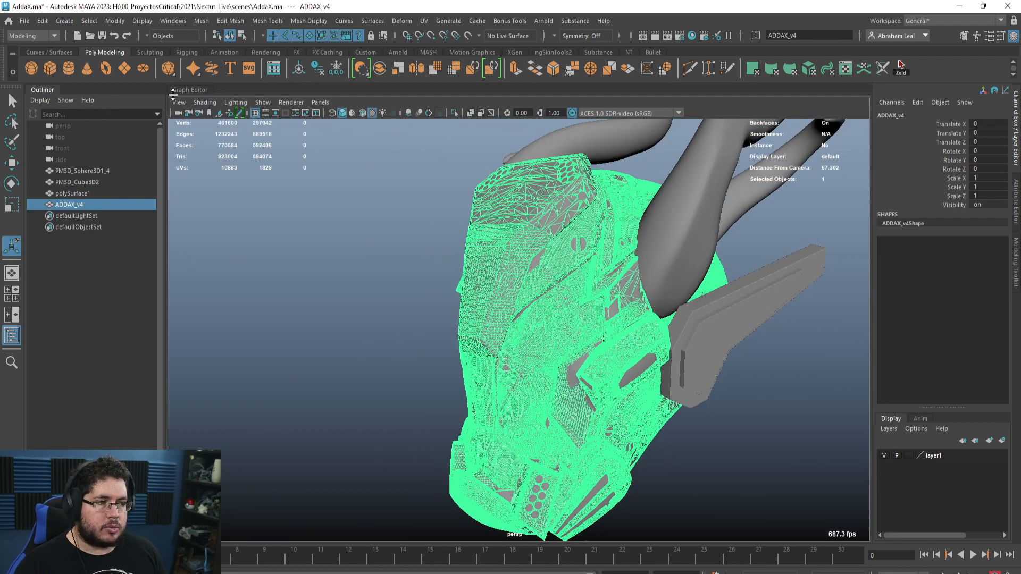
Step: Start exporting the selected ADDAX_v4 mesh and set the project to the 2021\Nextut_Live folder
click(24, 22)
click(93, 170)
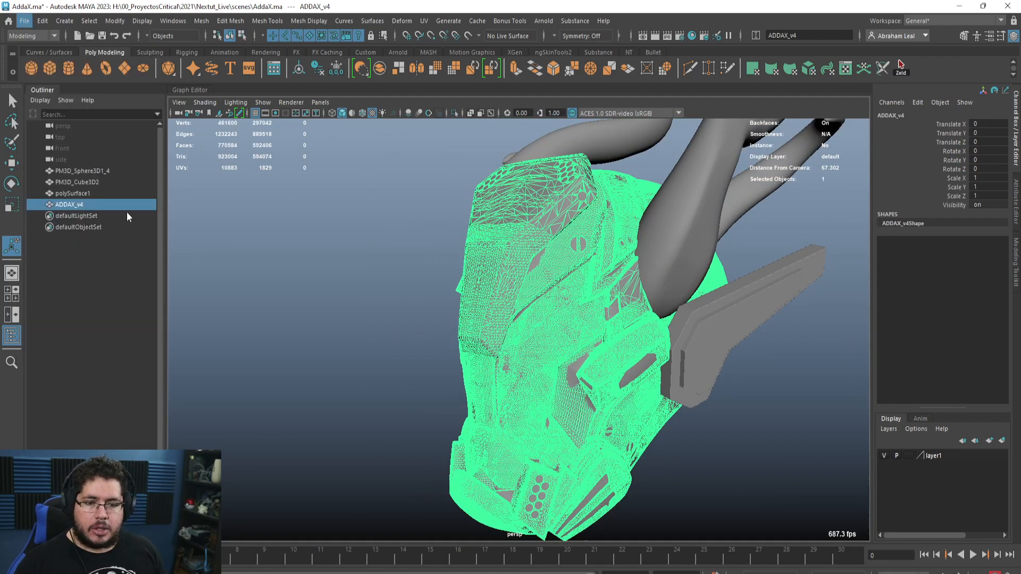
click(146, 408)
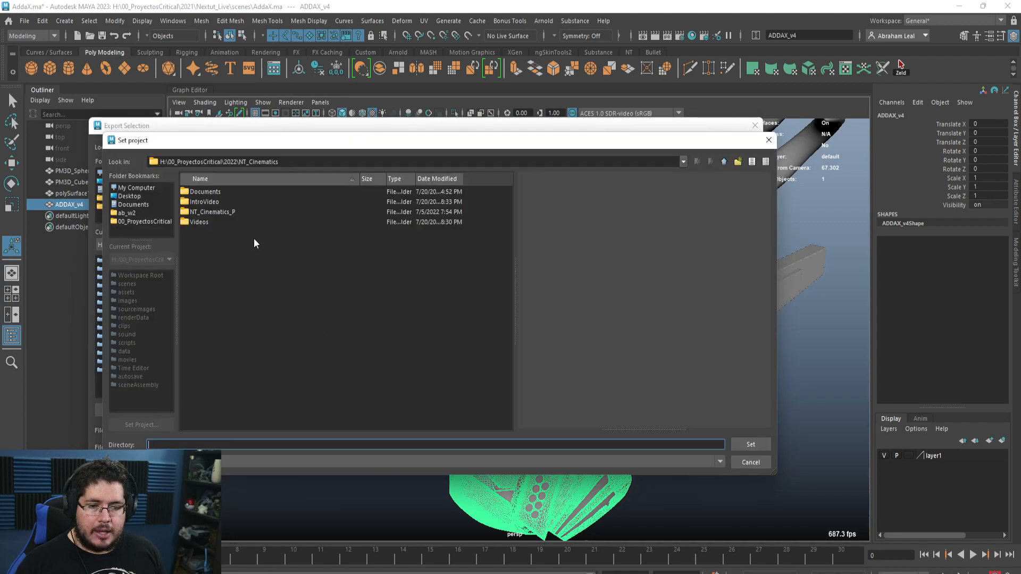
click(723, 162)
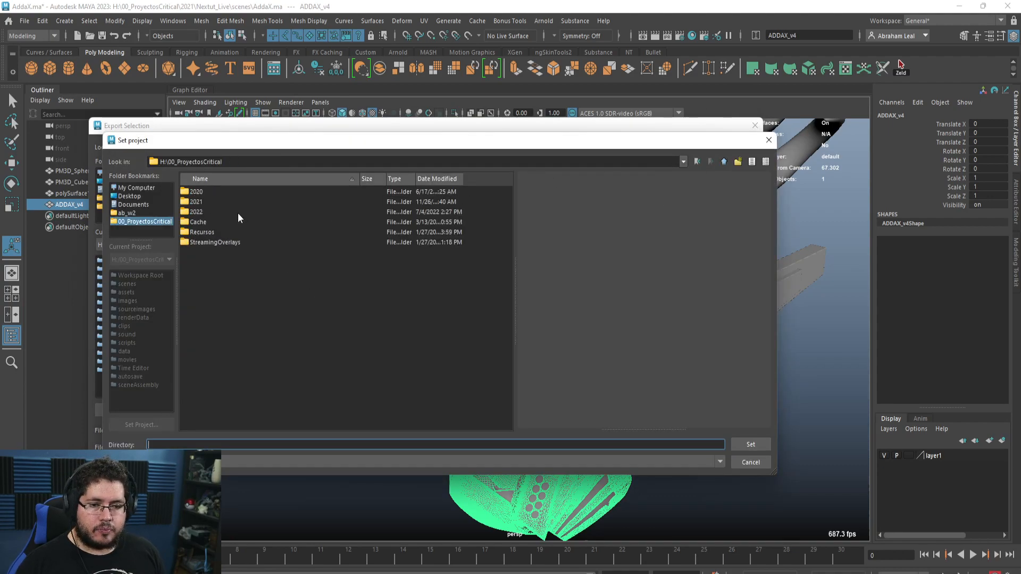
double_click(204, 201)
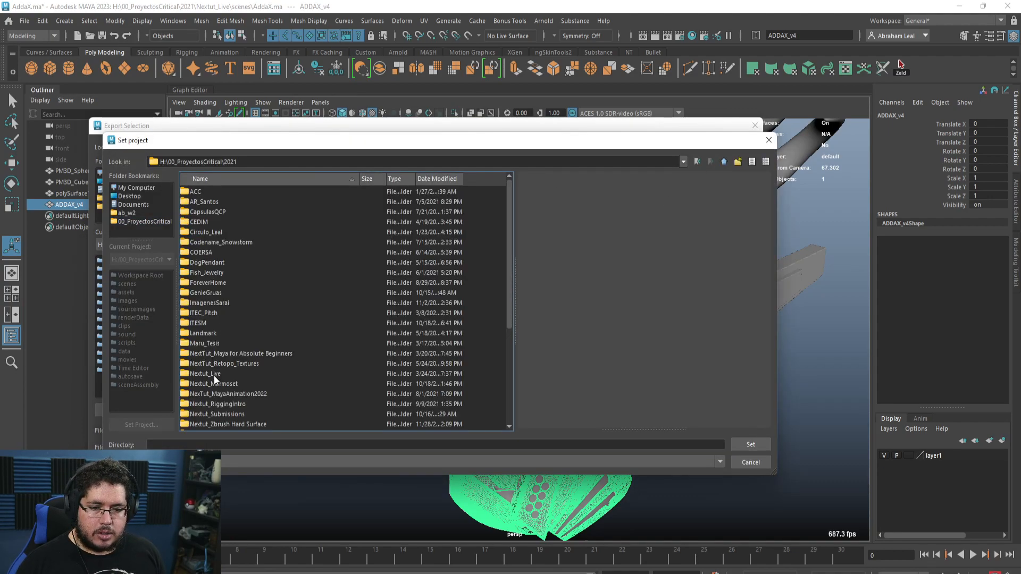
double_click(214, 375)
click(737, 445)
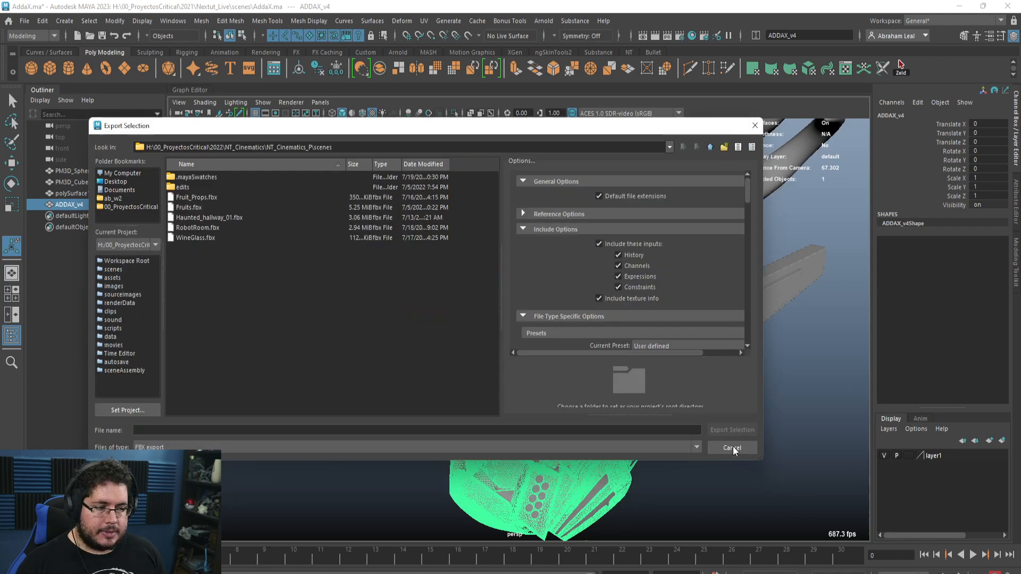
Step: Export the selection as an FBX named ADDAX_test_high into the project's assets\scifi folder
double_click(181, 178)
scroll(207, 325, down, 5)
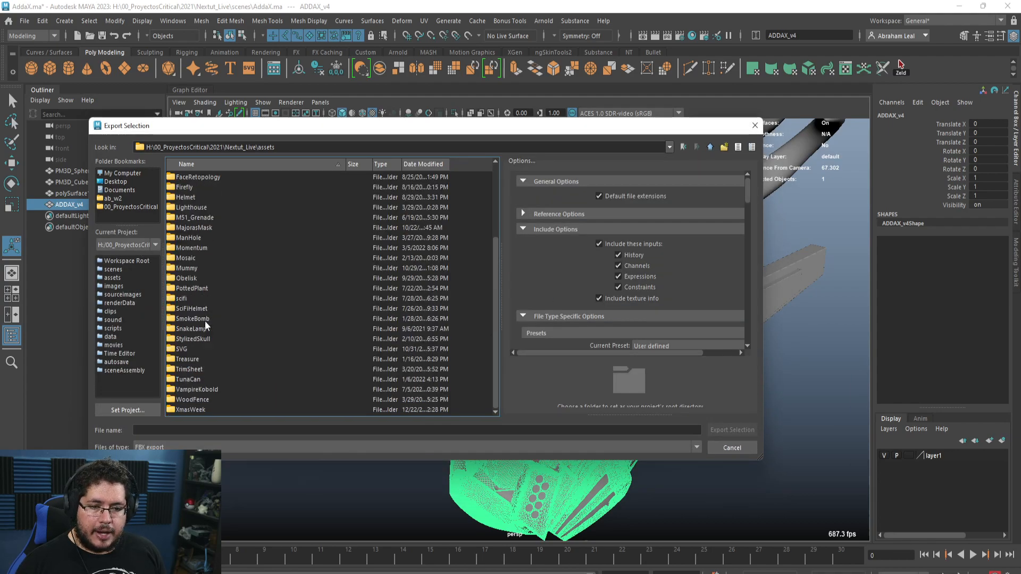
double_click(181, 298)
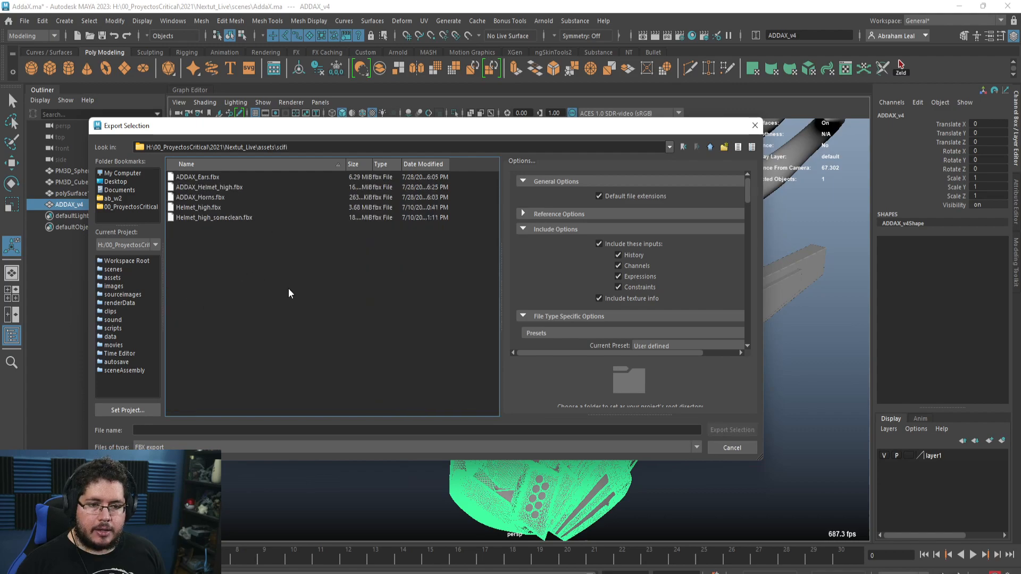
click(223, 426)
text(ADDAX_T)
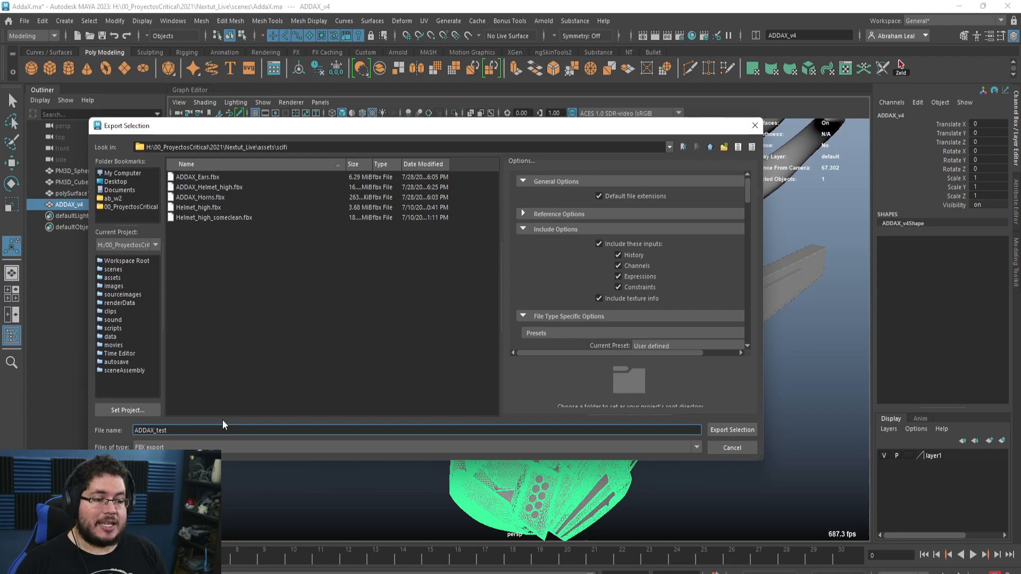
text(est_high)
key(Return)
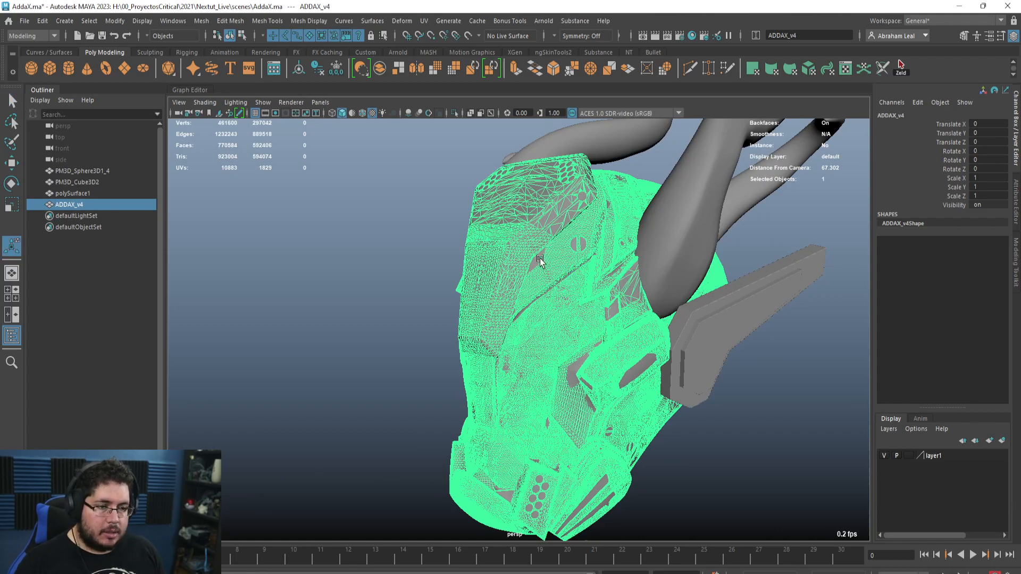
Step: Select the low-poly helmet polySurface1 and isolate it in the viewport
alt+drag(546, 266, 542, 308)
click(655, 388)
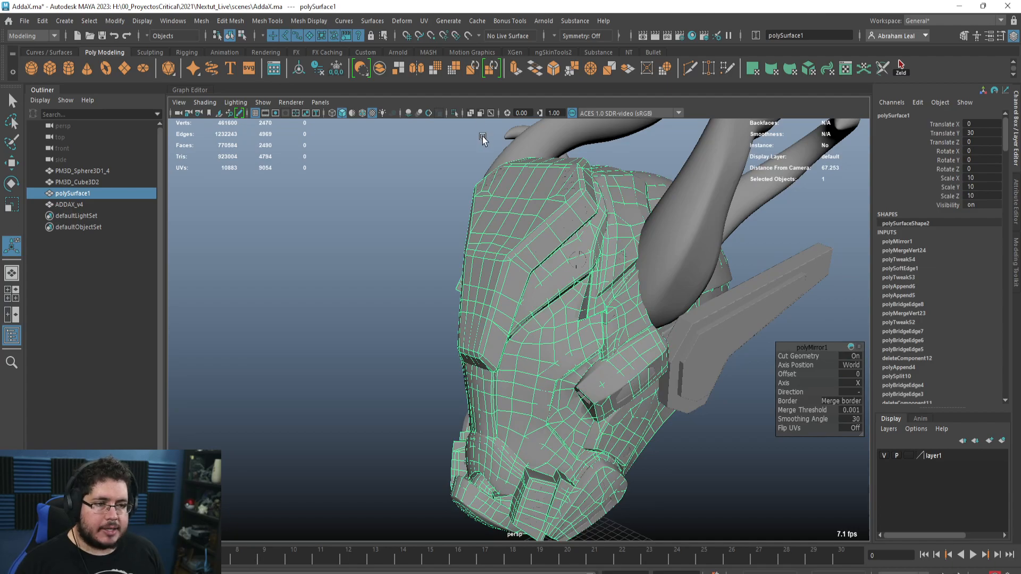
click(453, 113)
alt+drag(406, 258, 546, 315)
alt+right_drag(546, 315, 631, 343)
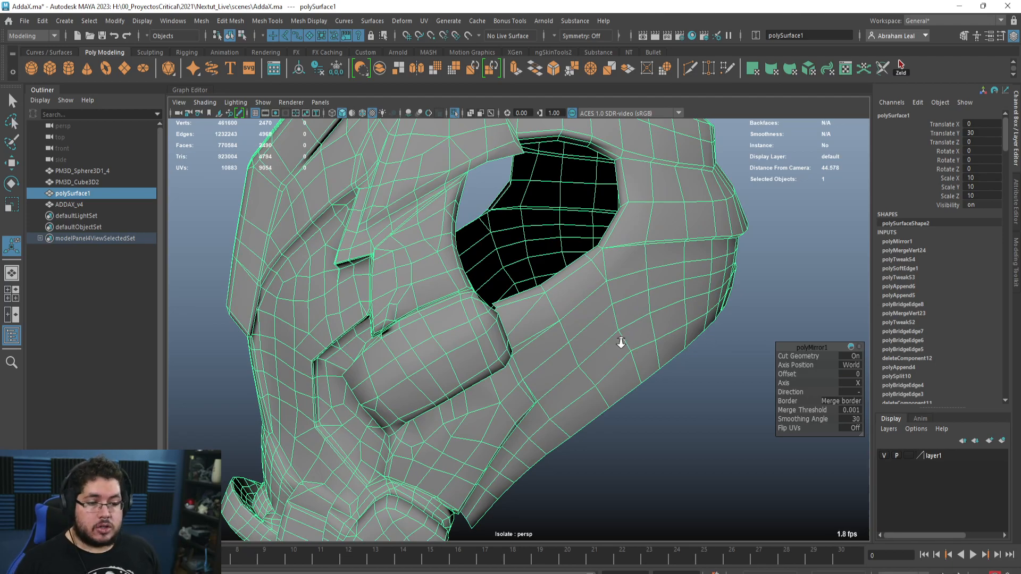
alt+right_drag(621, 341, 459, 282)
alt+drag(459, 282, 475, 251)
Step: Select all faces of polySurface1 to check its polygon count, then return to object selection
right_drag(452, 212, 449, 230)
click(450, 221)
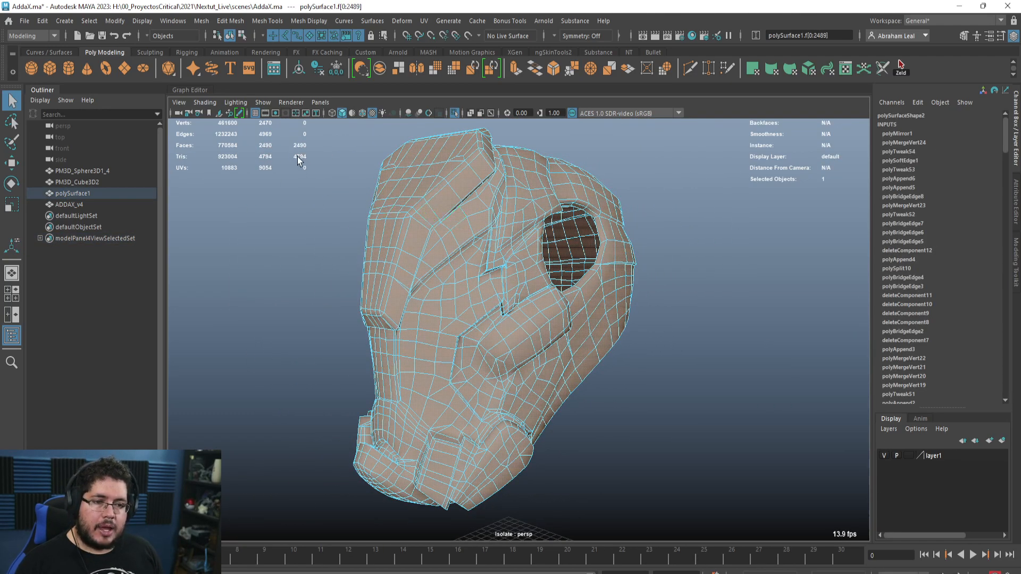
click(304, 285)
click(486, 283)
alt+drag(451, 282, 512, 270)
right_drag(516, 262, 557, 226)
alt+drag(557, 230, 554, 269)
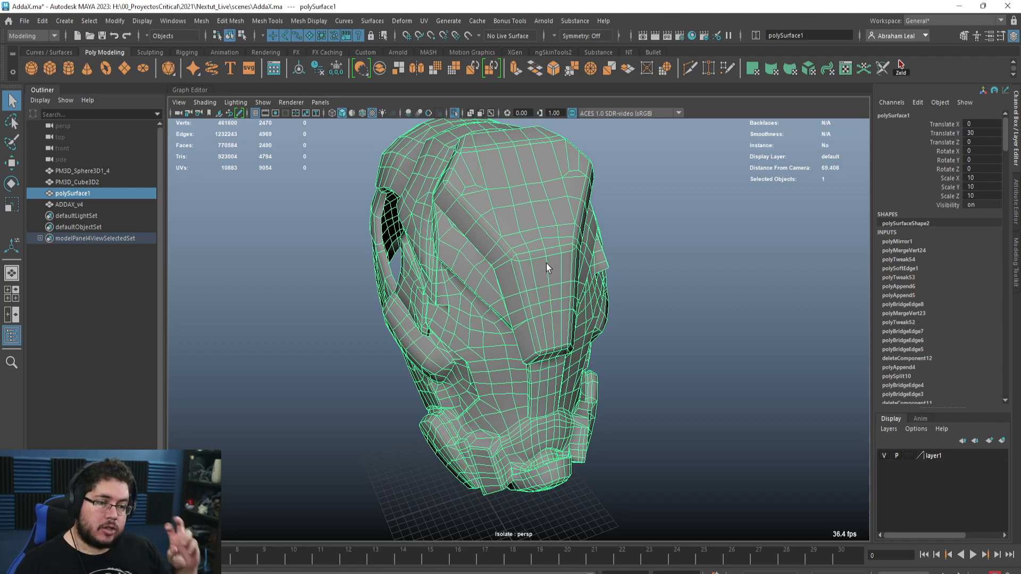
Step: Inspect the low-poly helmet's shape from the side, without the wireframe highlight of a selection
alt+drag(547, 263, 515, 266)
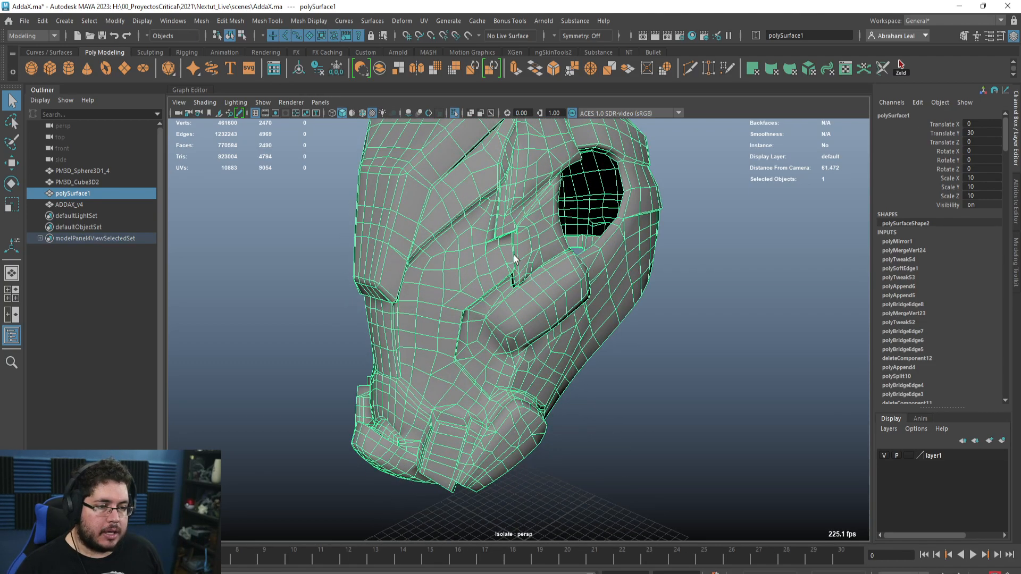
scroll(584, 340, up, 3)
alt+drag(584, 339, 458, 343)
scroll(458, 338, up, 2)
scroll(585, 306, down, 2)
click(628, 348)
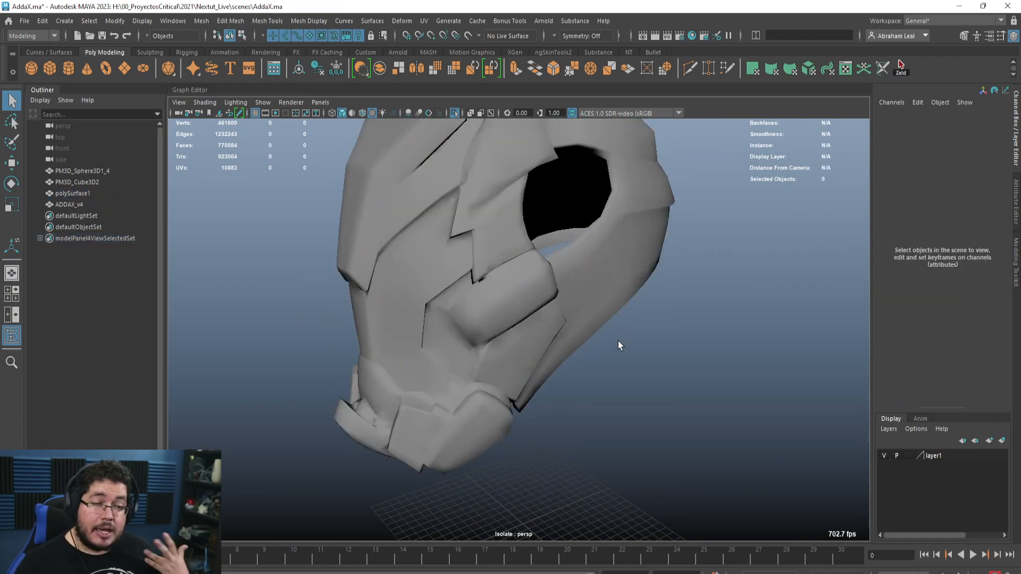
alt+drag(618, 341, 415, 150)
Step: Delete the existing UVs of the low-poly helmet and create a camera-based UV projection
click(474, 303)
click(426, 22)
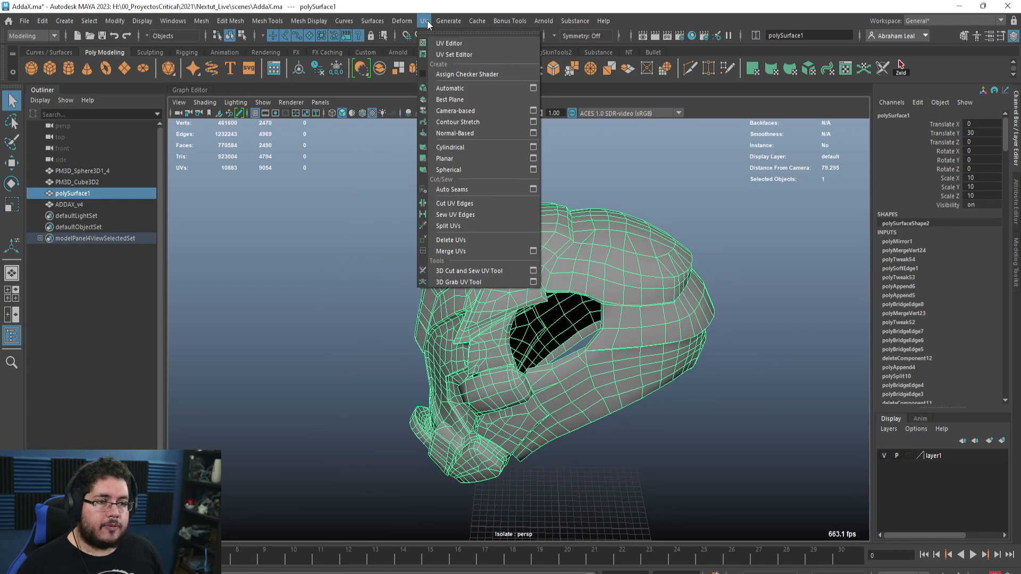
click(461, 241)
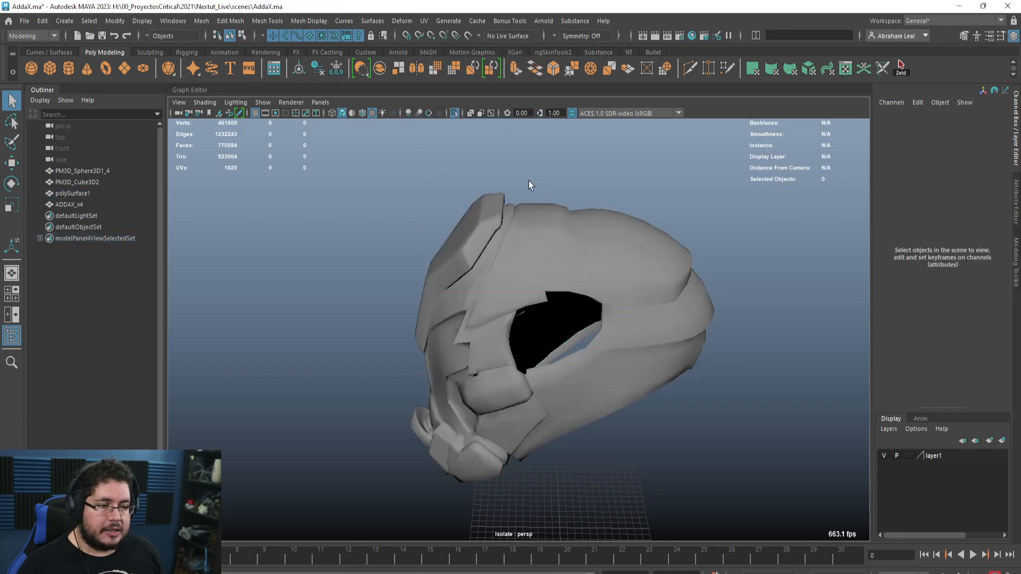
click(426, 21)
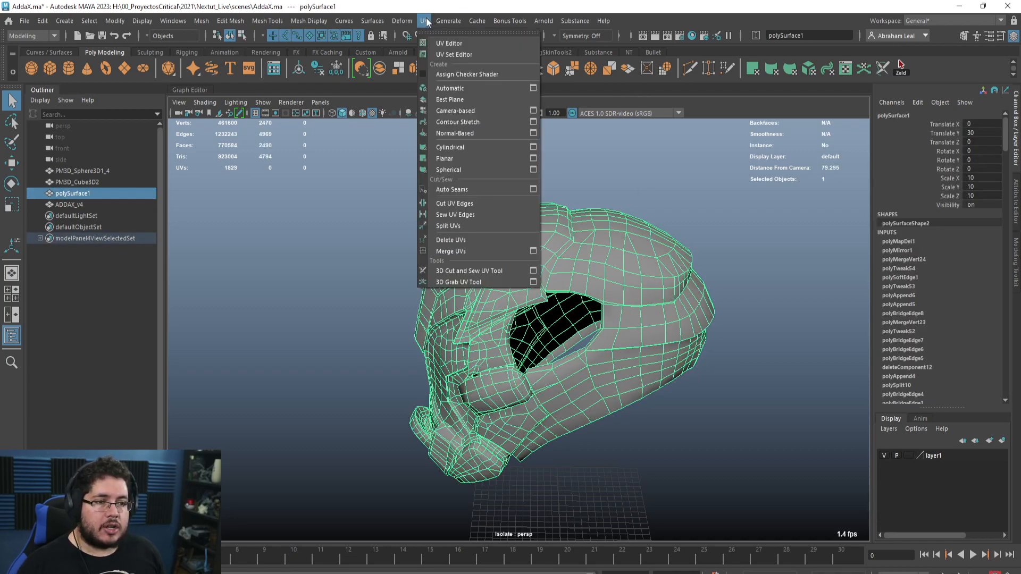
click(474, 110)
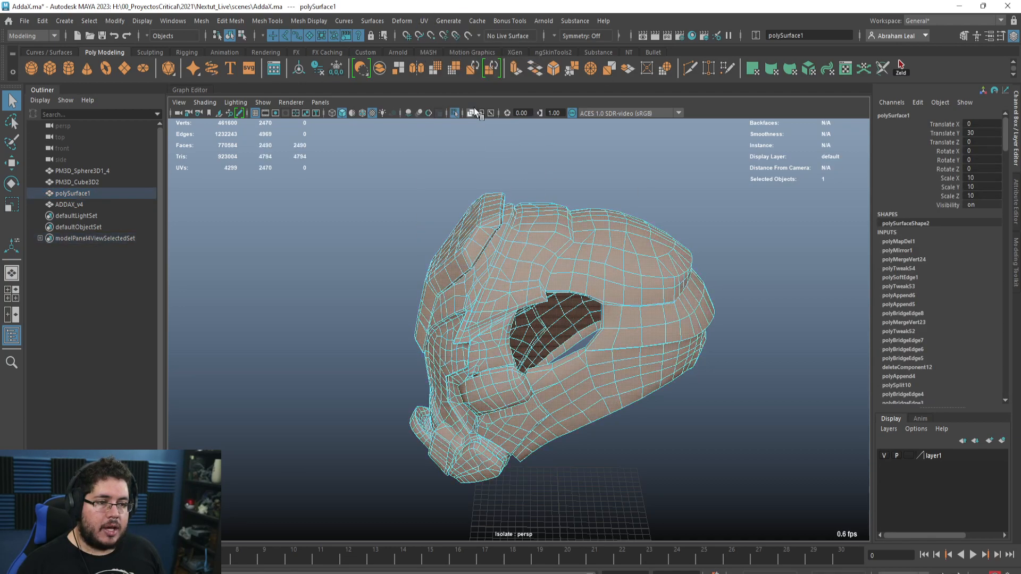
Step: Check the new camera-based projection of the helmet in the UV Editor, then close the editor
alt+drag(500, 133, 569, 181)
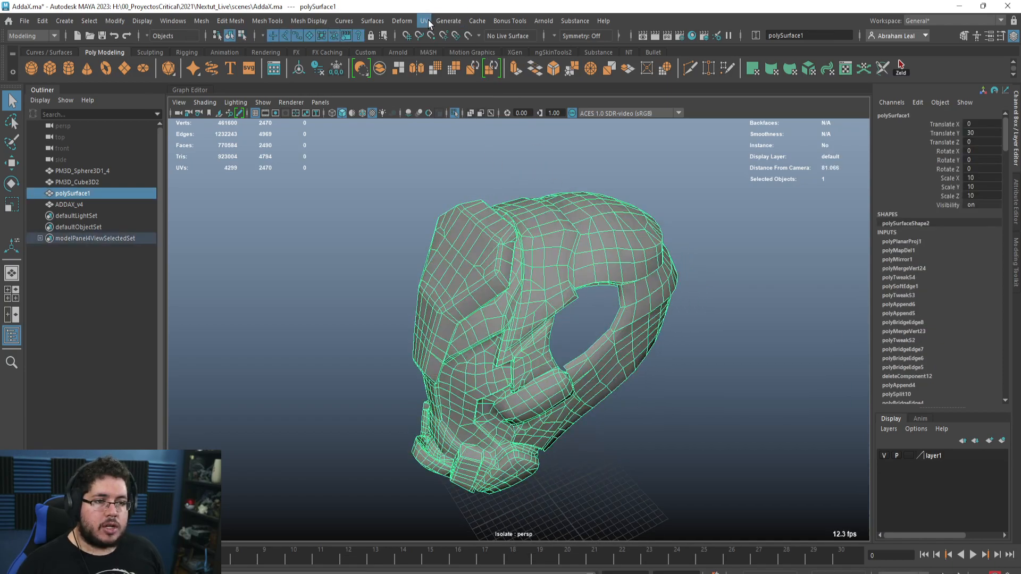
click(429, 20)
click(440, 41)
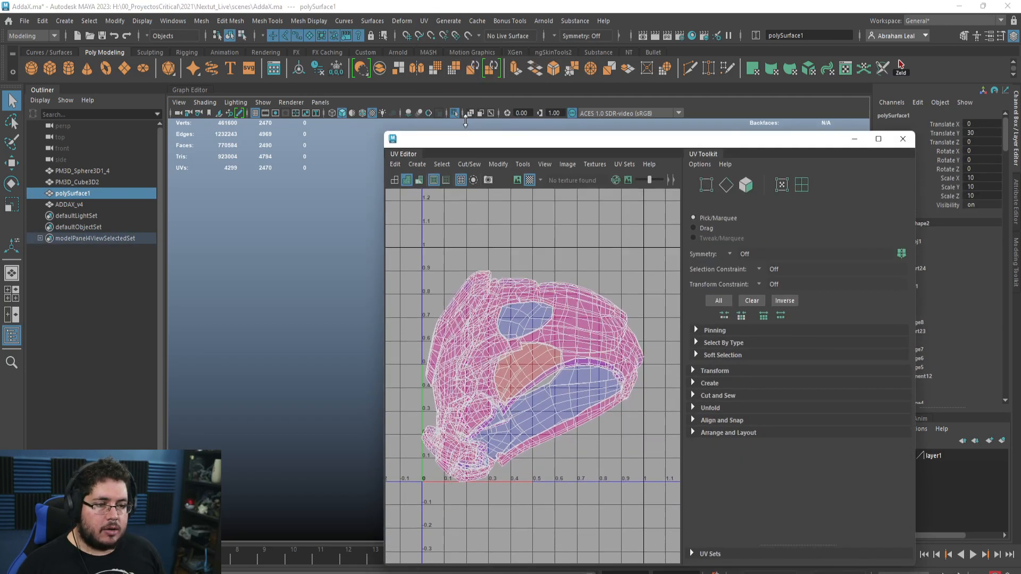
drag(467, 123, 467, 112)
click(903, 127)
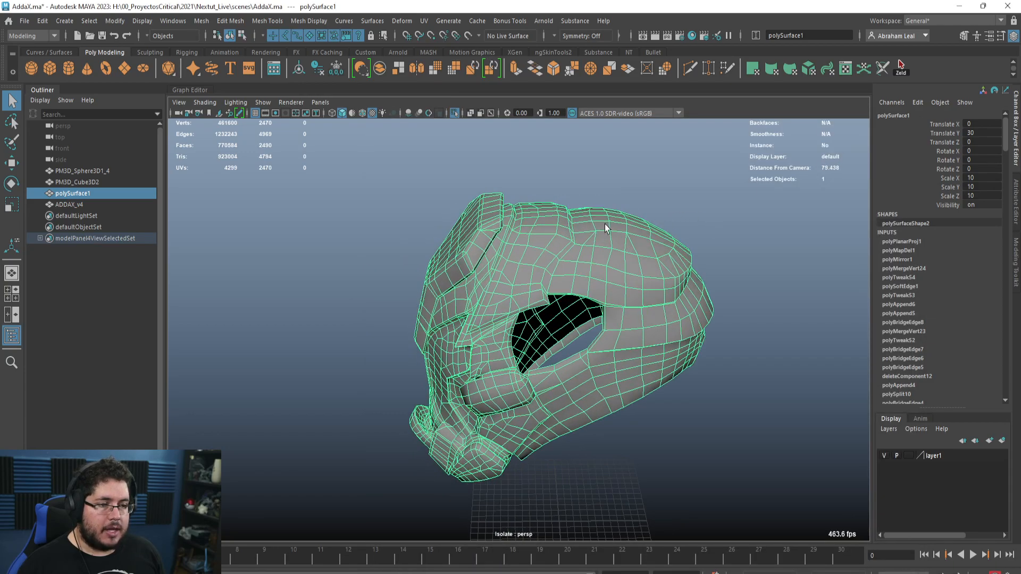
Step: Start the 3D Cut and Sew UV Tool and examine the open mesh borders around the eye and the small gap
click(424, 21)
click(456, 271)
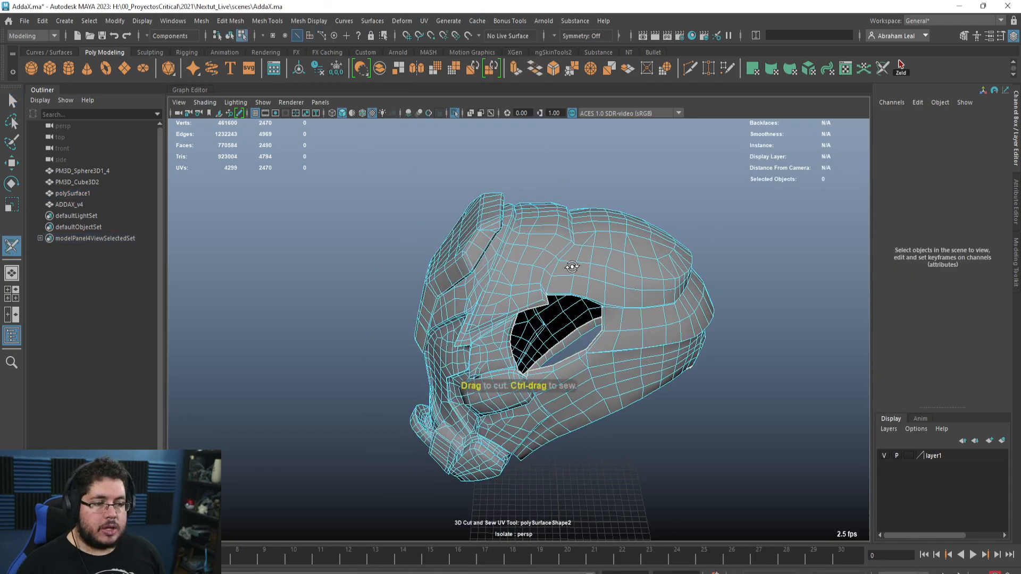
scroll(623, 359, up, 5)
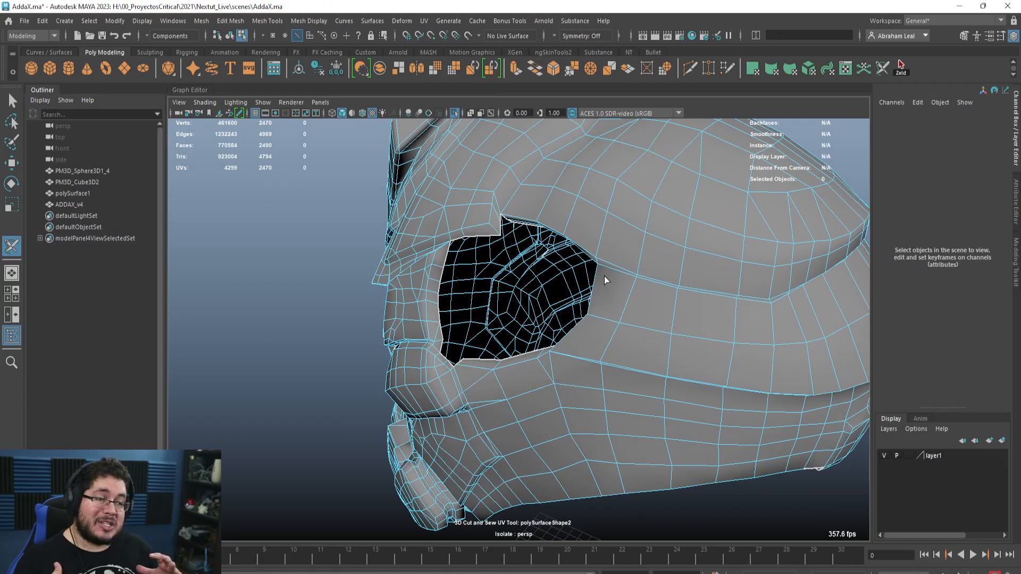
alt+drag(573, 274, 527, 276)
alt+right_drag(527, 276, 566, 319)
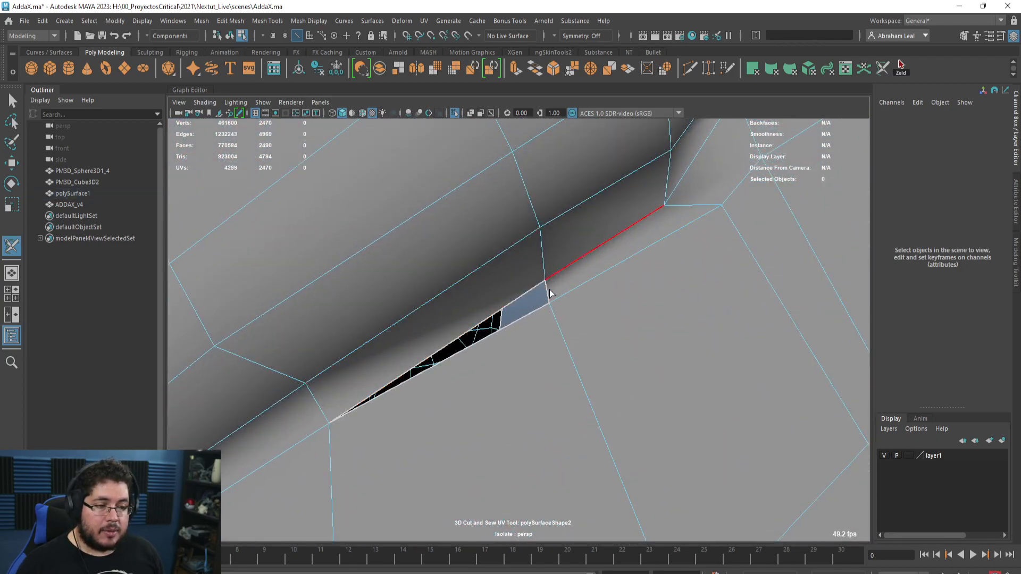
Step: Leave the cutting tool, select the border edges of the small gap in the helmet mesh, and fill the hole
key(q)
key(F8)
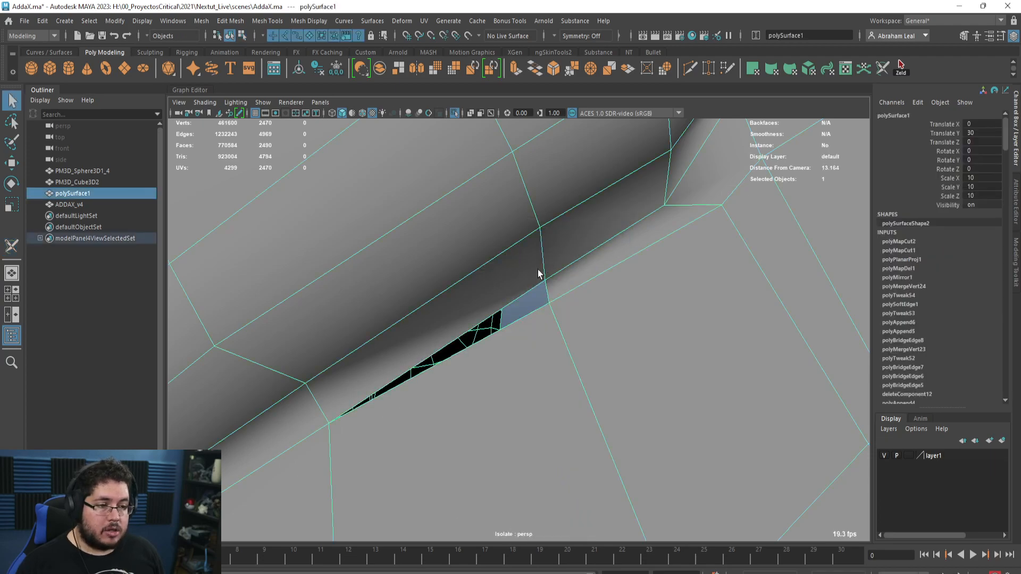
click(524, 296)
click(524, 296)
click(204, 23)
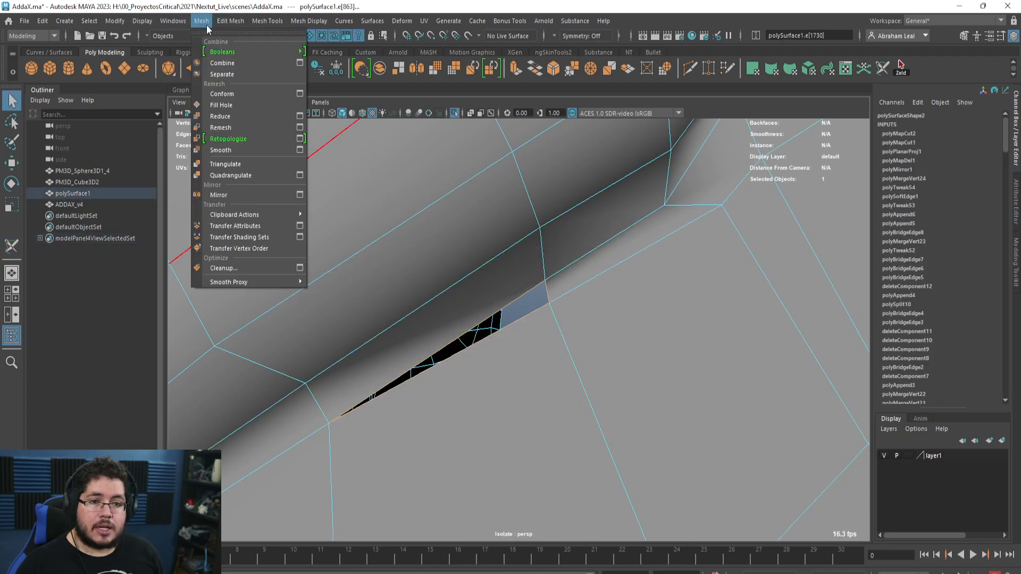
click(228, 109)
Step: Repeat Fill Hole on the matching gap on the other side of the helmet and return to object selection
alt+drag(426, 276, 474, 263)
alt+right_drag(474, 262, 114, 192)
alt+drag(532, 335, 500, 264)
key(g)
key(F8)
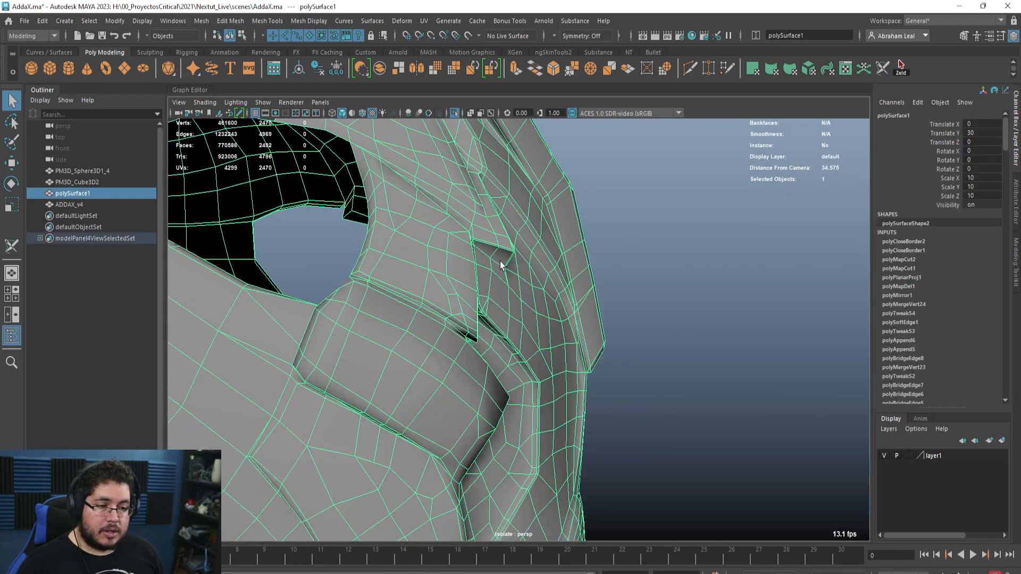
Step: Review the helmet's UV shell in the UV Editor after the hole filling, then close it and view the helmet's back
click(424, 21)
click(452, 42)
alt+drag(294, 250, 335, 316)
click(902, 127)
alt+drag(495, 313, 623, 265)
alt+middle_drag(622, 266, 542, 302)
key(f)
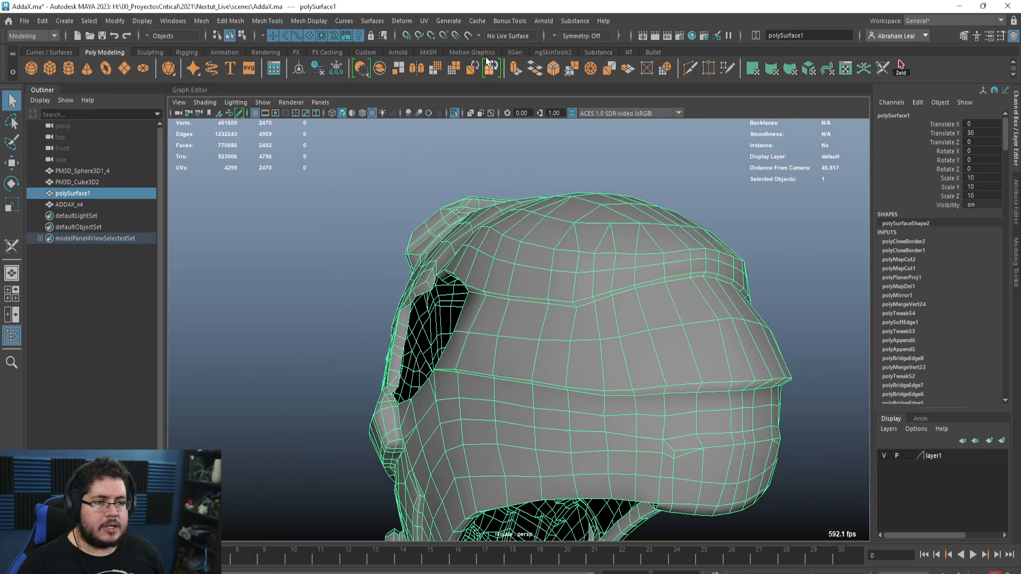
Step: Start the 3D Cut and Sew UV Tool and cut the first UV seams along the panel border on the helmet's side
click(424, 21)
click(478, 270)
alt+drag(458, 257, 551, 326)
alt+right_drag(552, 326, 716, 410)
alt+drag(716, 410, 531, 319)
alt+right_drag(532, 319, 601, 404)
alt+middle_drag(601, 404, 591, 518)
mouse_move(591, 518)
alt+mouse_down()
mouse_move(654, 372)
mouse_move(476, 328)
mouse_move(511, 356)
mouse_move(494, 266)
mouse_move(519, 228)
mouse_move(426, 333)
mouse_move(392, 270)
mouse_move(282, 264)
mouse_move(556, 296)
mouse_move(606, 337)
mouse_move(605, 346)
mouse_move(568, 342)
mouse_move(629, 379)
mouse_move(598, 319)
mouse_move(541, 292)
mouse_move(664, 321)
mouse_move(502, 289)
mouse_move(473, 271)
mouse_move(393, 317)
mouse_move(516, 306)
mouse_move(387, 255)
mouse_move(598, 325)
mouse_move(496, 286)
mouse_move(515, 358)
mouse_move(466, 324)
mouse_move(589, 318)
mouse_move(458, 314)
mouse_move(755, 292)
mouse_move(708, 260)
mouse_move(667, 282)
mouse_move(534, 295)
mouse_move(520, 246)
mouse_move(566, 257)
mouse_move(554, 285)
mouse_move(485, 322)
mouse_move(406, 317)
mouse_move(498, 315)
mouse_move(376, 314)
mouse_move(476, 285)
mouse_move(509, 228)
mouse_move(451, 194)
mouse_move(522, 324)
mouse_move(538, 381)
mouse_move(525, 335)
mouse_move(596, 282)
mouse_move(486, 261)
mouse_move(436, 298)
mouse_move(570, 333)
mouse_move(547, 383)
mouse_move(588, 438)
mouse_move(479, 316)
mouse_move(473, 359)
mouse_move(440, 308)
mouse_move(458, 329)
mouse_move(462, 290)
mouse_move(453, 314)
mouse_move(495, 344)
mouse_move(467, 298)
mouse_move(472, 305)
mouse_move(455, 299)
mouse_move(435, 381)
alt+mouse_up()
click(426, 305)
click(443, 356)
double_click(443, 359)
click(416, 347)
Step: Continue the UV seam edge by edge along the panel border on the helmet's side, and undo the last stray cut
alt+drag(416, 347, 452, 317)
double_click(457, 353)
alt+drag(346, 300, 362, 275)
click(369, 322)
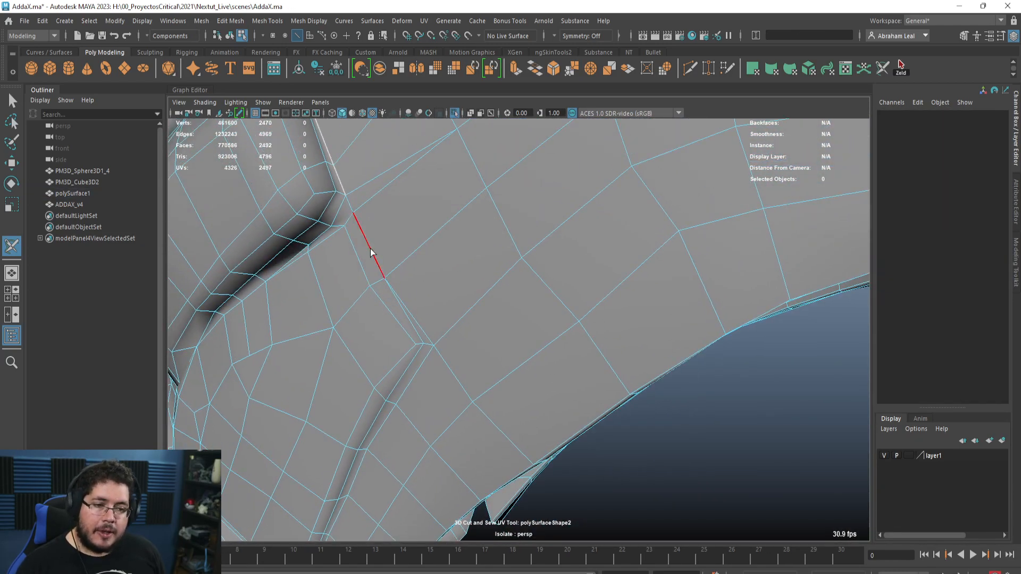
click(414, 325)
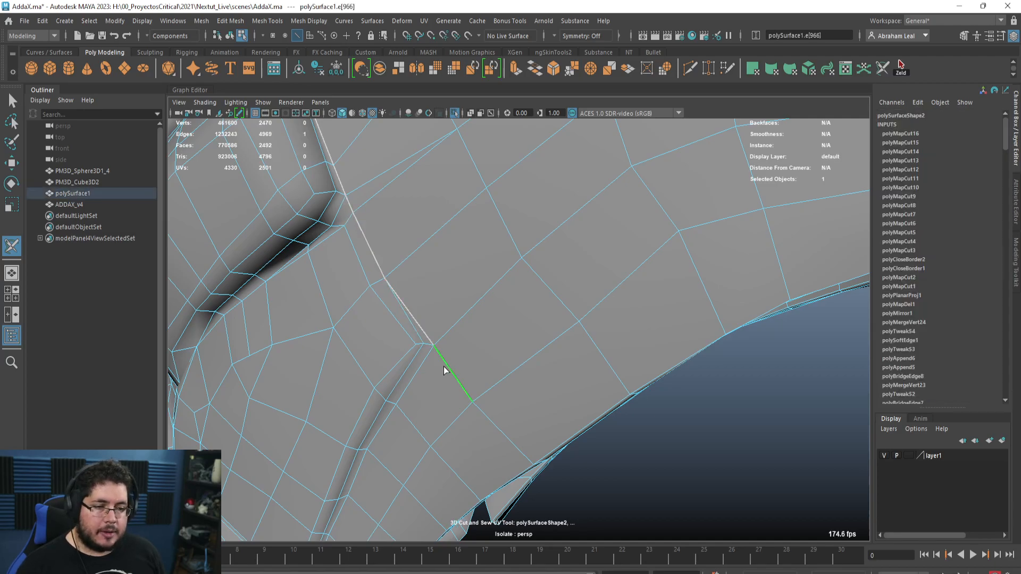
alt+drag(443, 366, 452, 356)
click(382, 263)
alt+drag(382, 263, 561, 383)
key(ctrl+z)
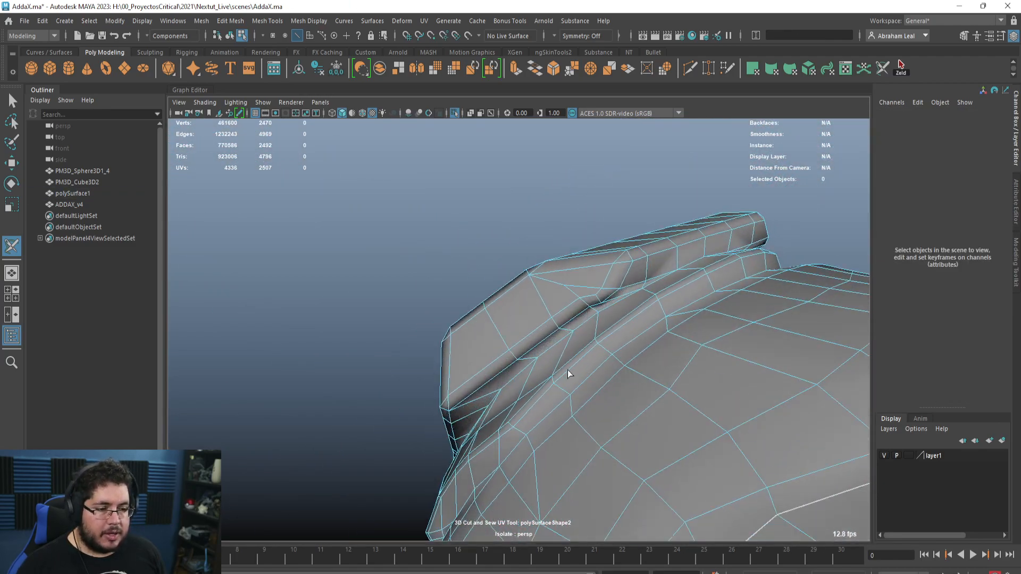
Step: Cut the UV seam along the groove beneath the raised crest on top of the helmet
double_click(578, 328)
alt+drag(585, 323, 580, 378)
double_click(575, 391)
alt+drag(676, 391, 611, 399)
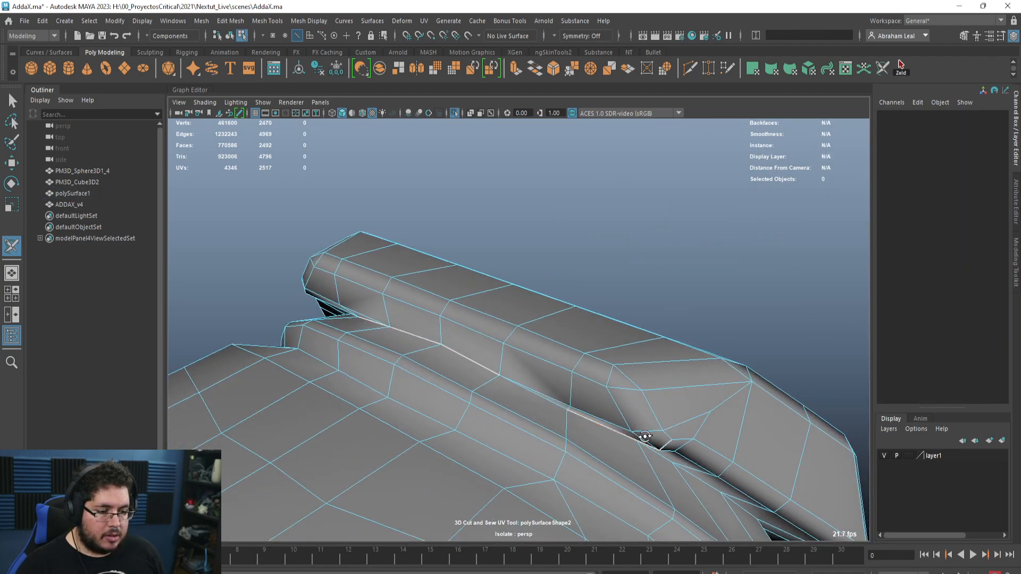
alt+drag(650, 440, 567, 349)
click(510, 325)
double_click(597, 376)
alt+drag(598, 378, 455, 274)
alt+right_drag(562, 368, 511, 331)
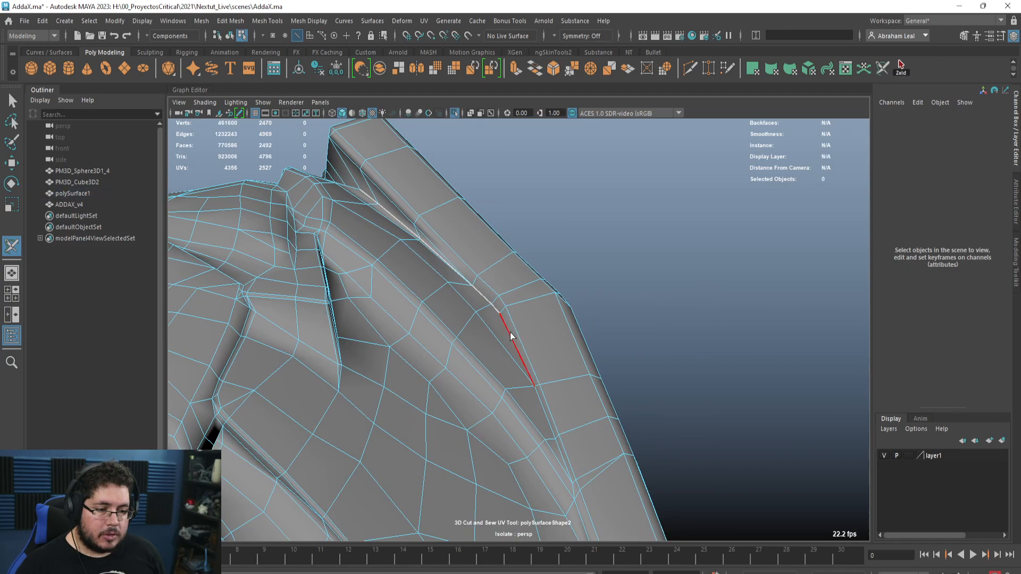
Step: Extend the crest's UV seam down its groove and along the opposite side, undoing one wrong cut
alt+drag(510, 335, 495, 328)
click(464, 282)
alt+drag(464, 282, 461, 394)
click(523, 336)
click(460, 394)
key(ctrl+z)
alt+drag(575, 411, 441, 391)
click(534, 349)
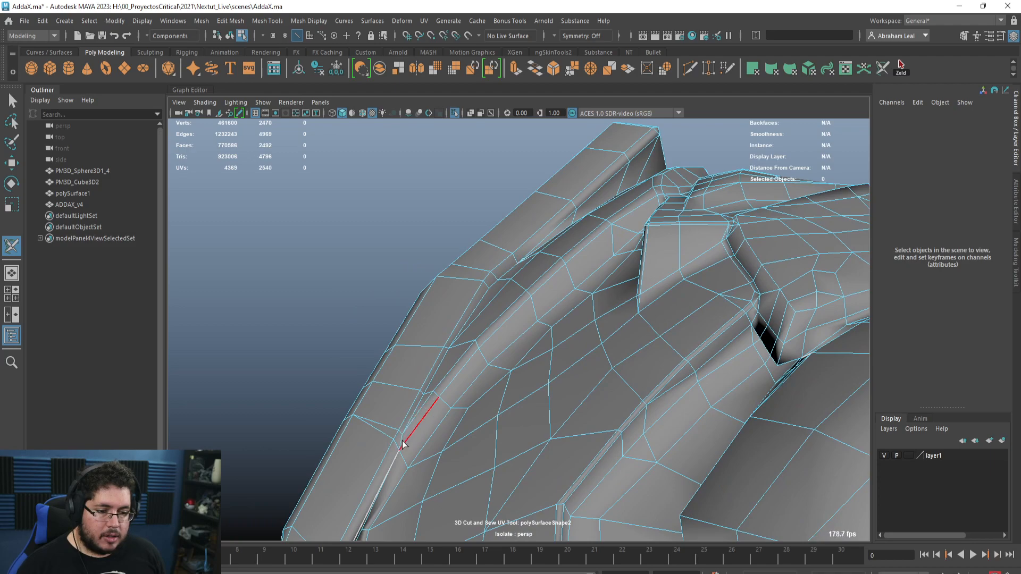
click(470, 318)
alt+drag(471, 318, 467, 396)
click(480, 392)
alt+right_drag(467, 396, 584, 194)
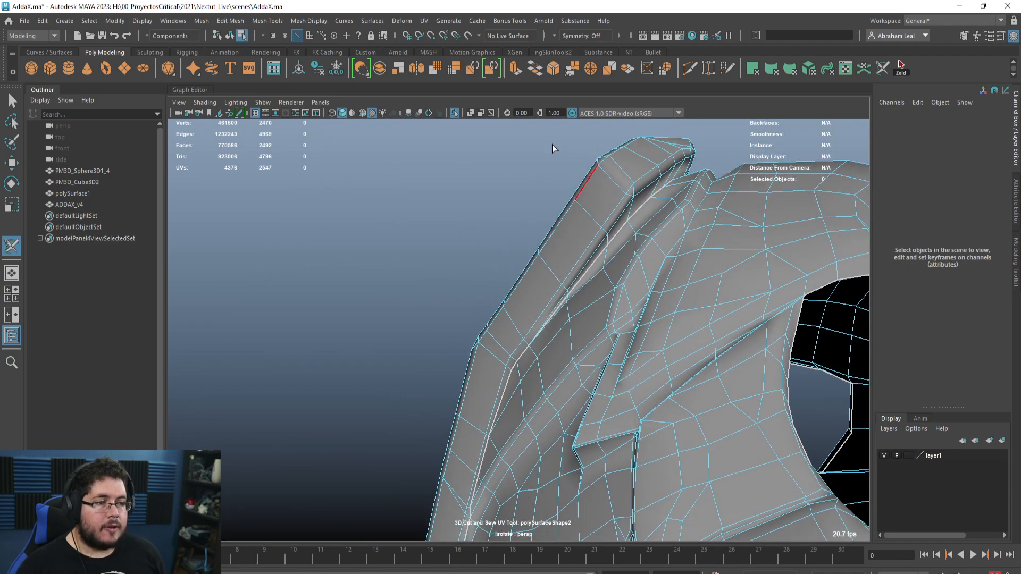
Step: Check the new UV shells in the UV Editor, minimize it, and inspect the seam around the crest's end
click(425, 21)
click(442, 39)
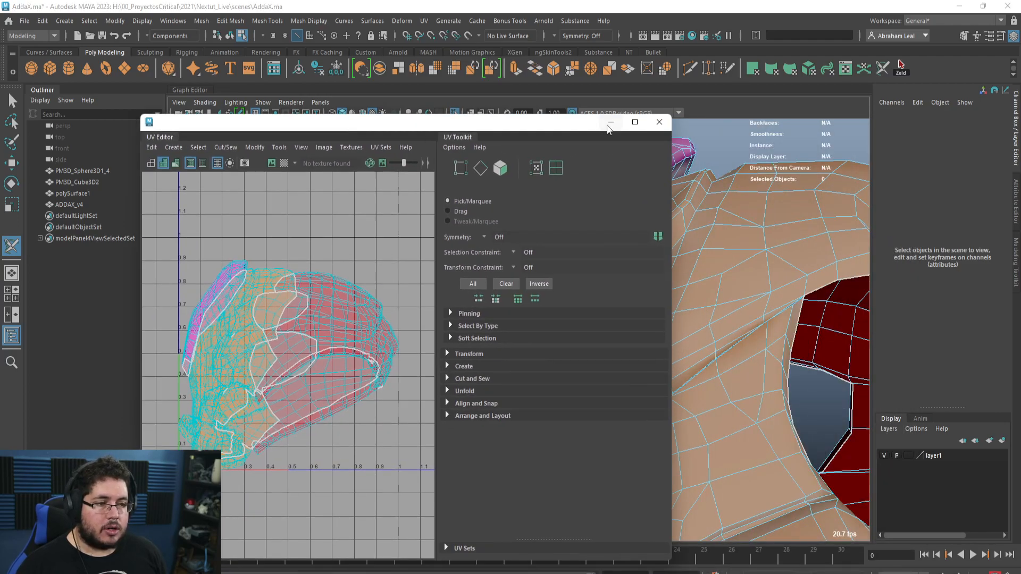
click(610, 122)
alt+drag(438, 337, 578, 293)
alt+drag(481, 227, 543, 285)
alt+right_drag(542, 285, 536, 320)
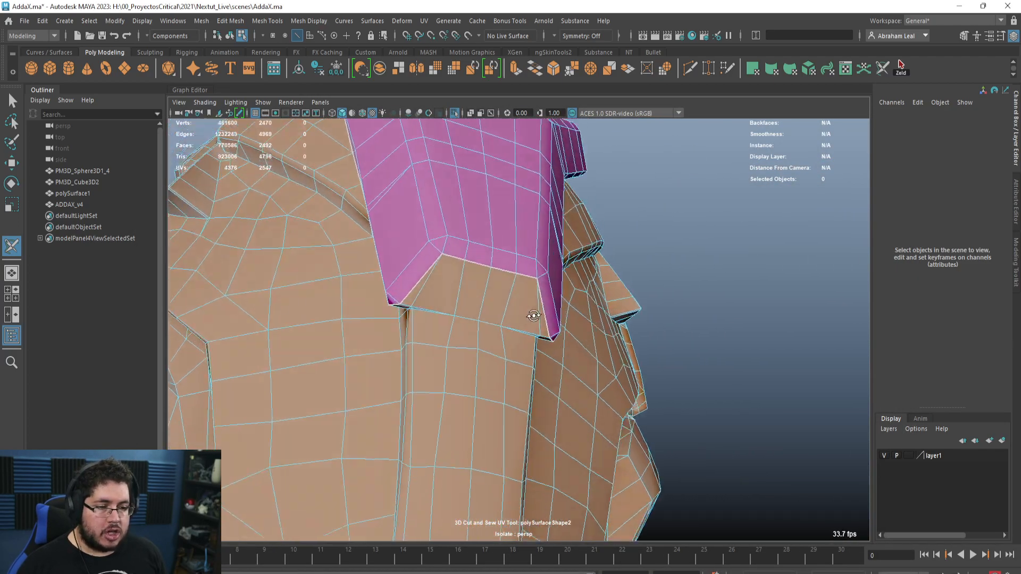
Step: Try to cut the missing seam under the crest's end with the 3D tool, and return to normal selection
alt+drag(535, 319, 483, 346)
alt+right_drag(483, 347, 532, 332)
alt+drag(532, 332, 402, 185)
click(400, 191)
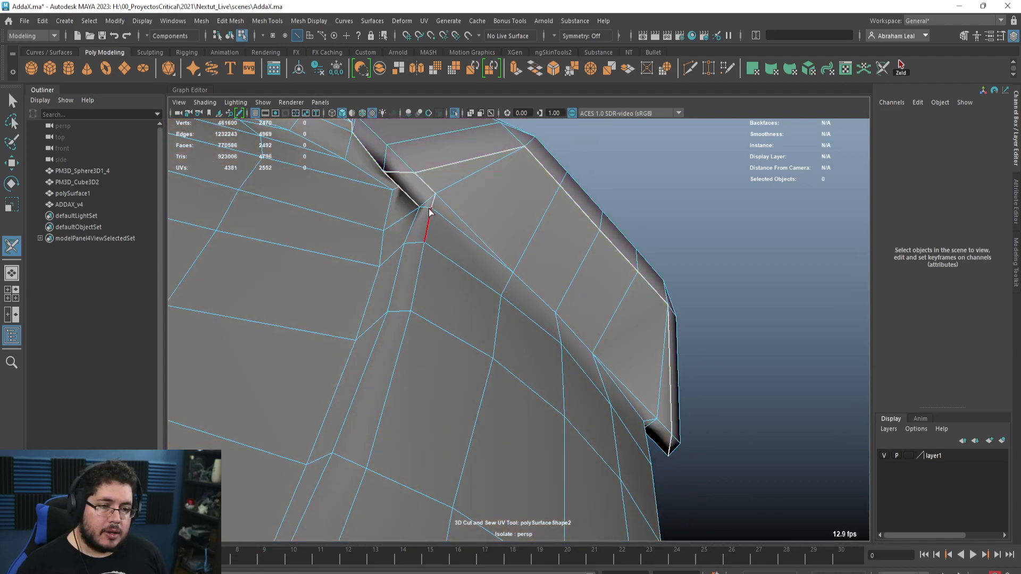
alt+drag(418, 199, 536, 238)
click(691, 229)
key(q)
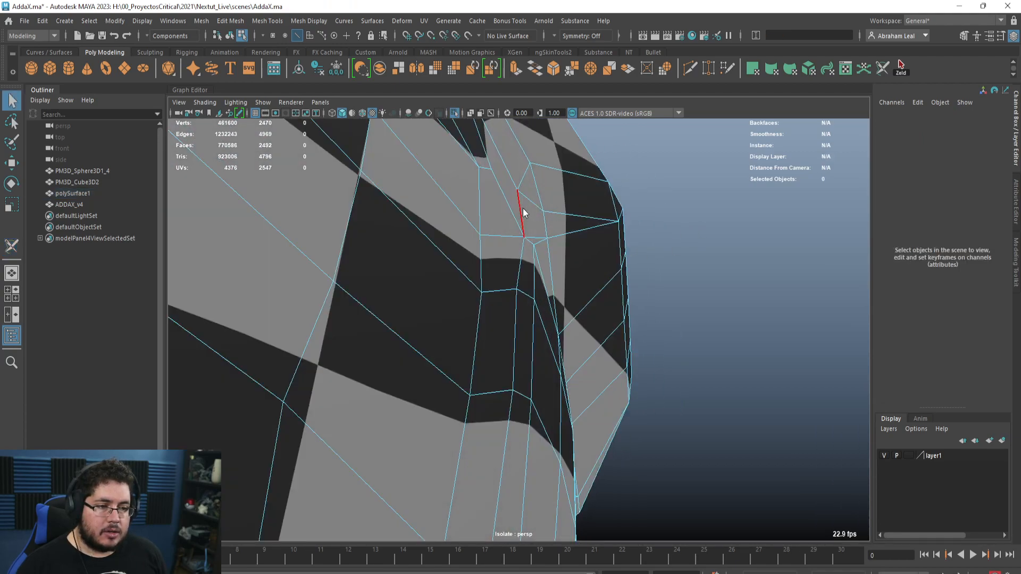
Step: Select the row of edges where the crest's end meets the helmet and apply Cut UV Edges
click(516, 224)
alt+drag(532, 234, 457, 235)
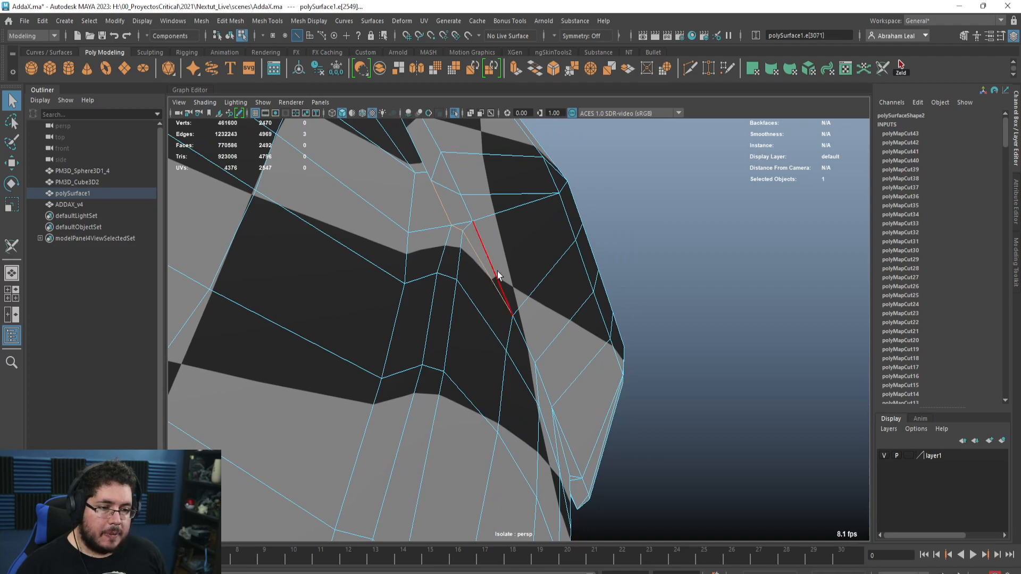
alt+drag(492, 269, 414, 315)
shift+click(419, 363)
shift+click(453, 376)
alt+drag(478, 378, 407, 388)
shift+click(500, 389)
shift+click(522, 385)
shift+click(549, 379)
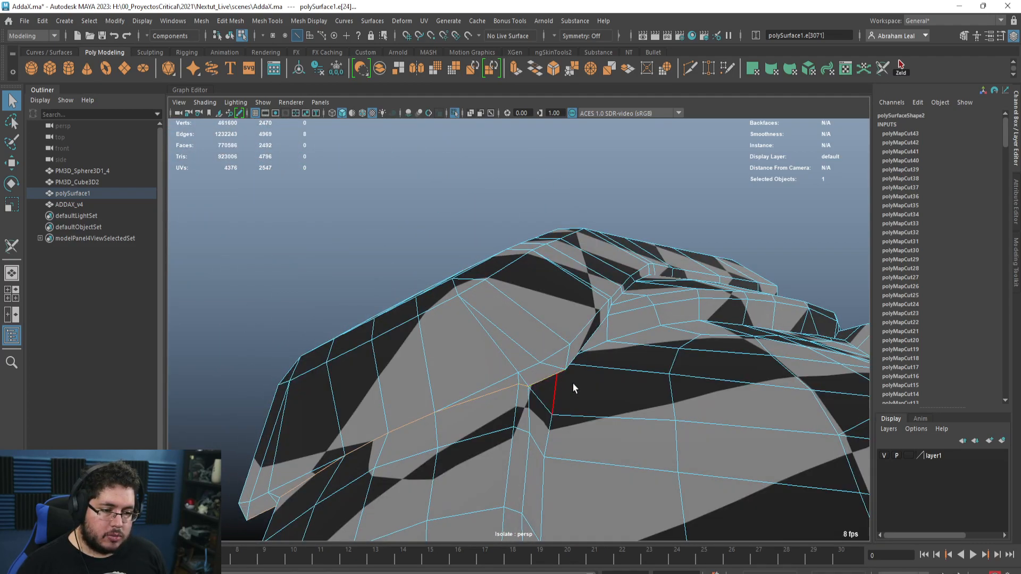
alt+drag(573, 388, 547, 370)
click(424, 21)
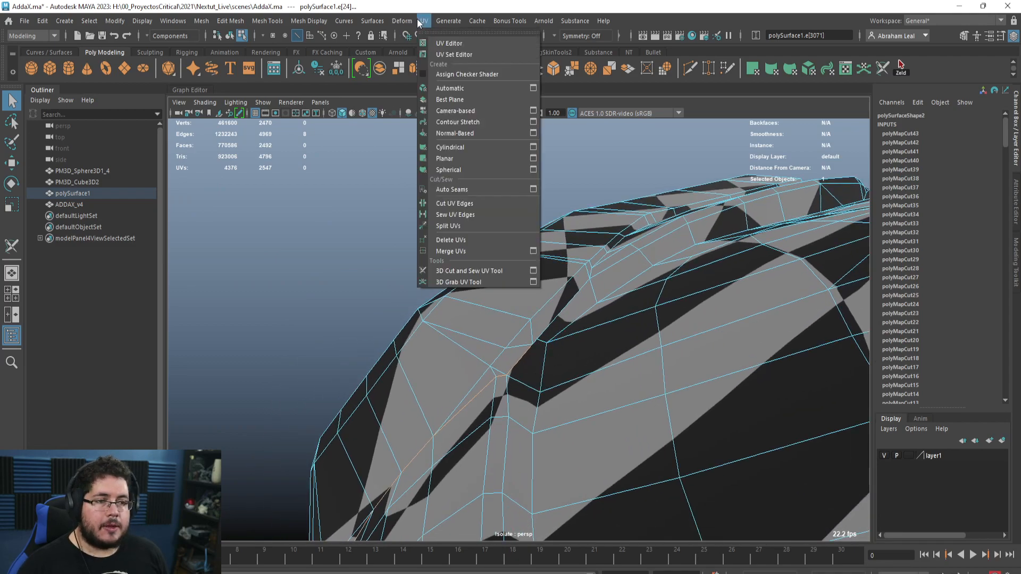
click(467, 204)
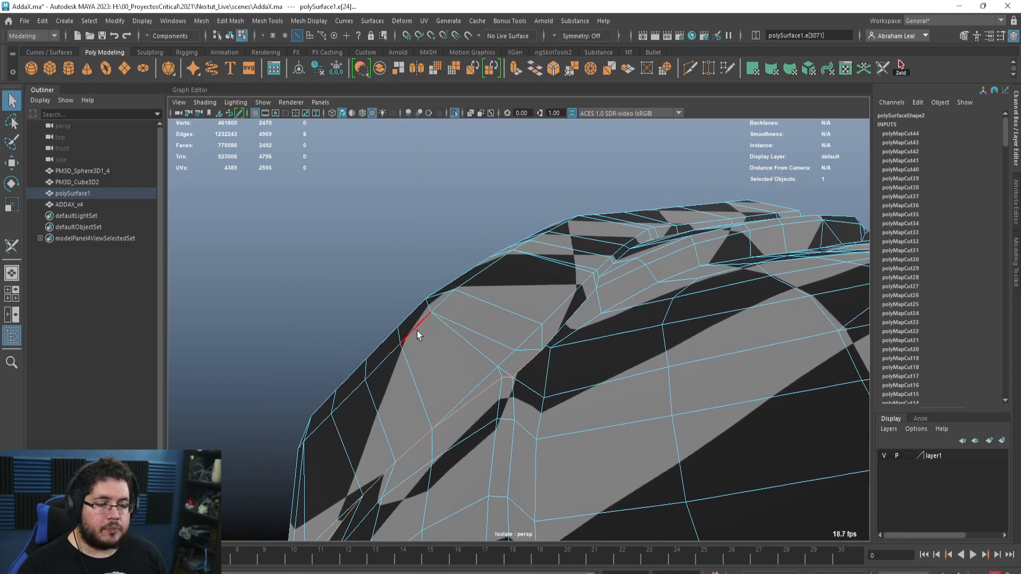
Step: Try to sew the old seam across the crest's end with the 3D Cut and Sew UV Tool
right_drag(417, 331, 465, 248)
click(424, 21)
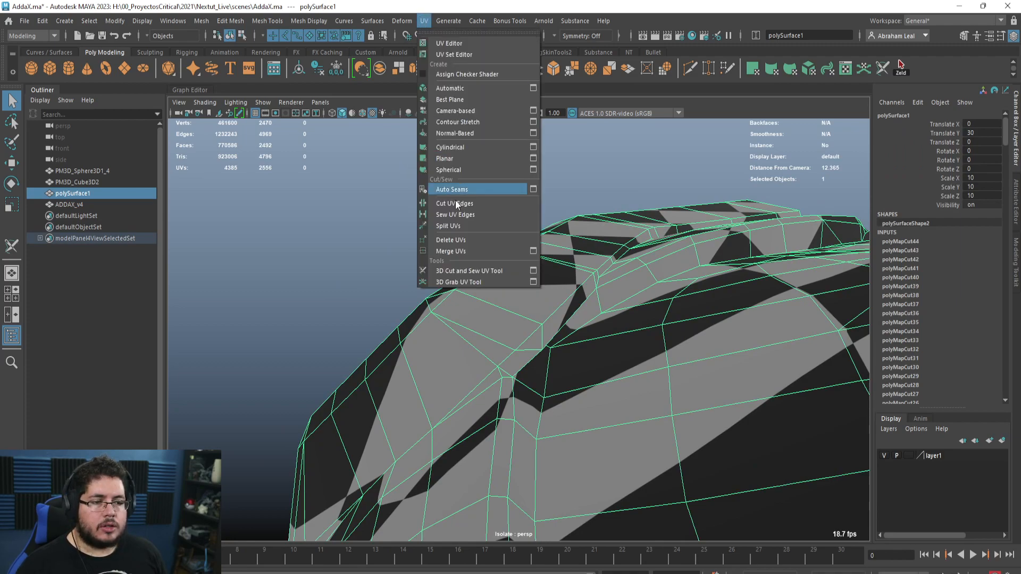
click(468, 269)
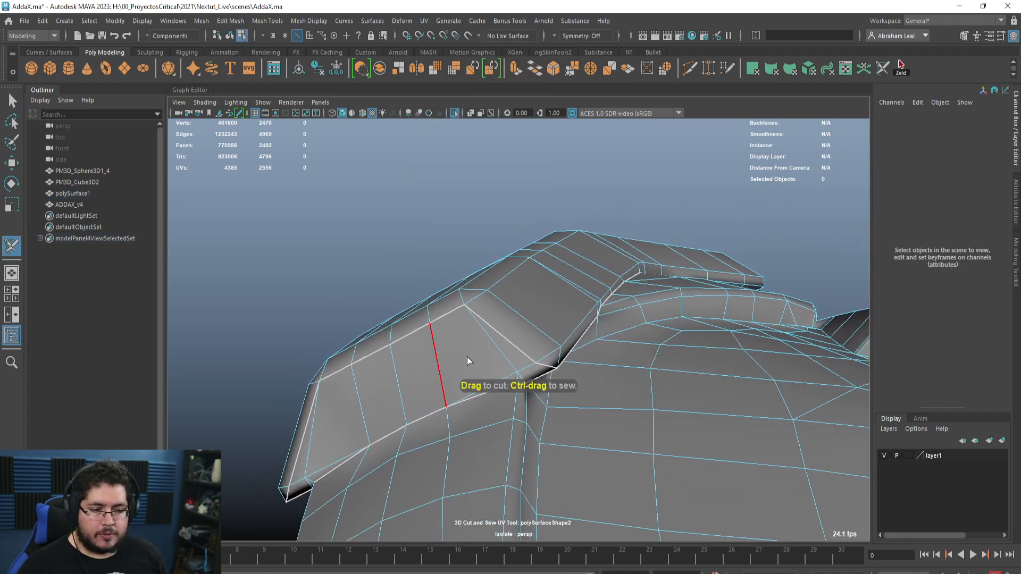
ctrl+double_click(513, 346)
key(q)
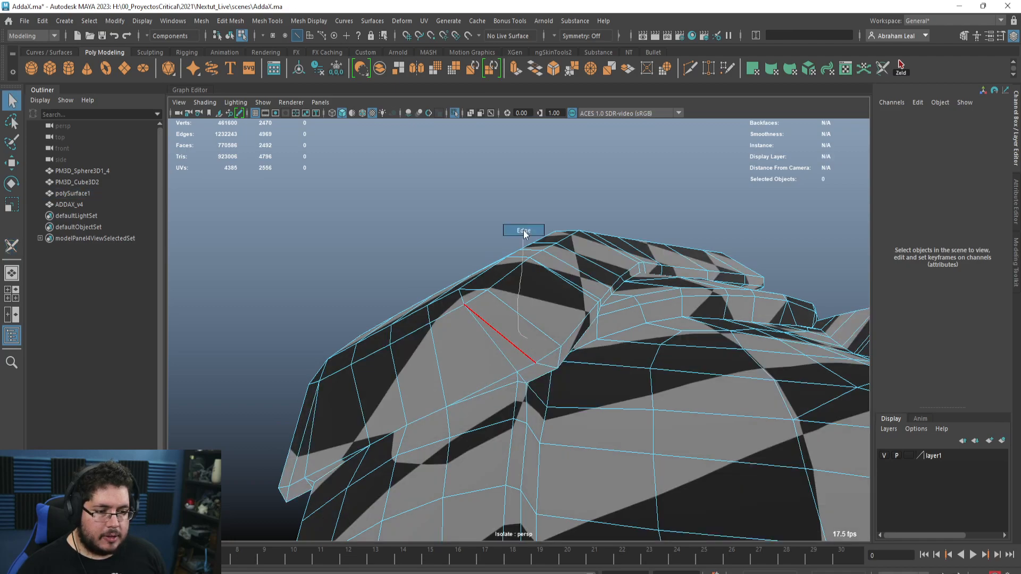
Step: Select the edges of the old seam across the crest's end and apply Sew UV Edges
double_click(538, 367)
alt+drag(449, 320, 516, 337)
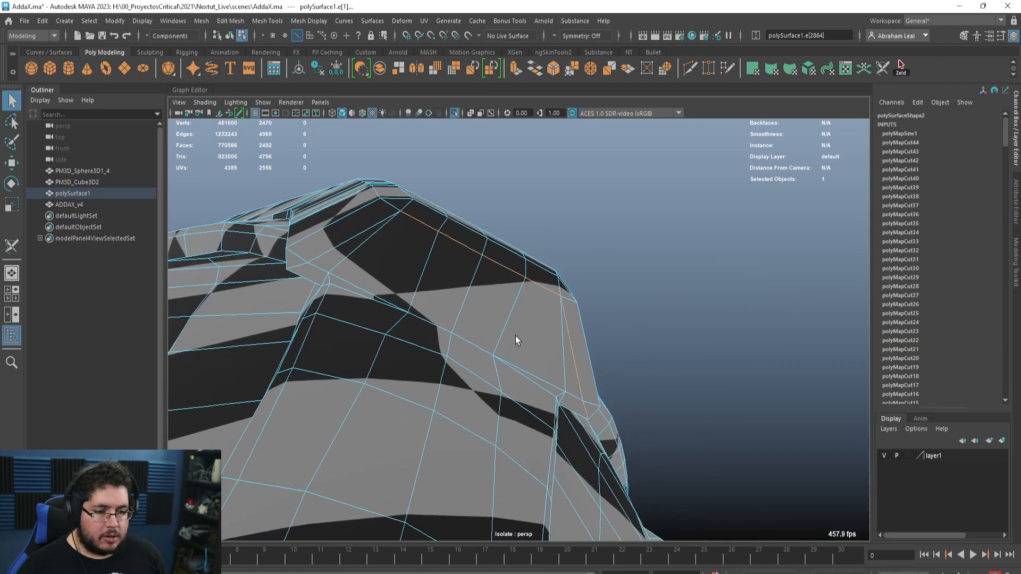
shift+click(357, 232)
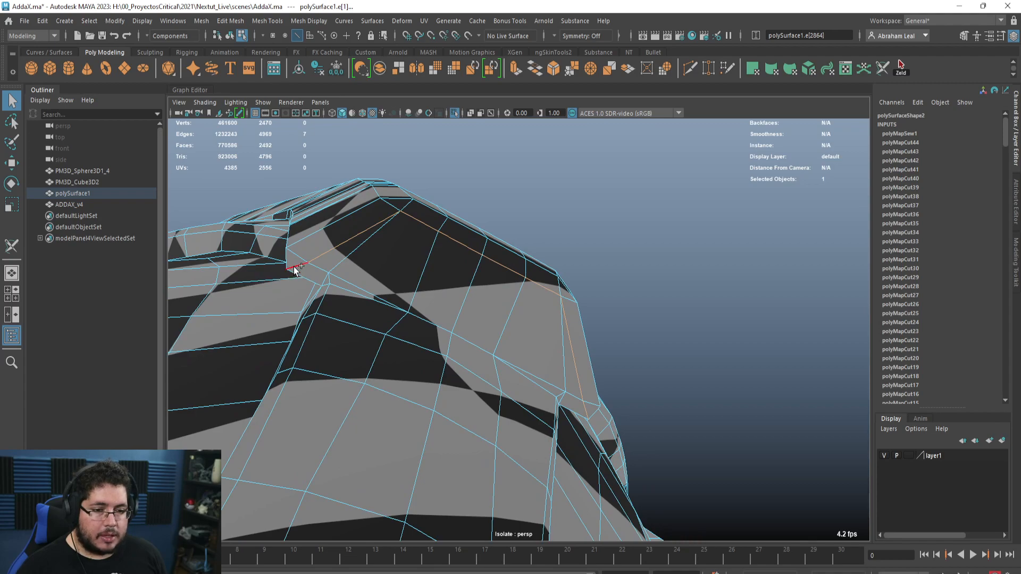
click(424, 21)
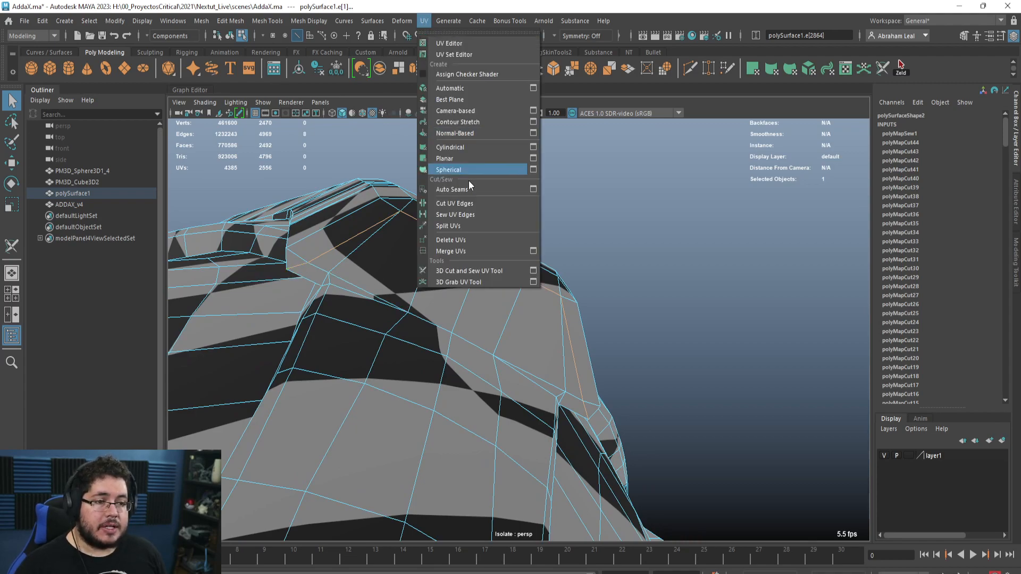
click(458, 215)
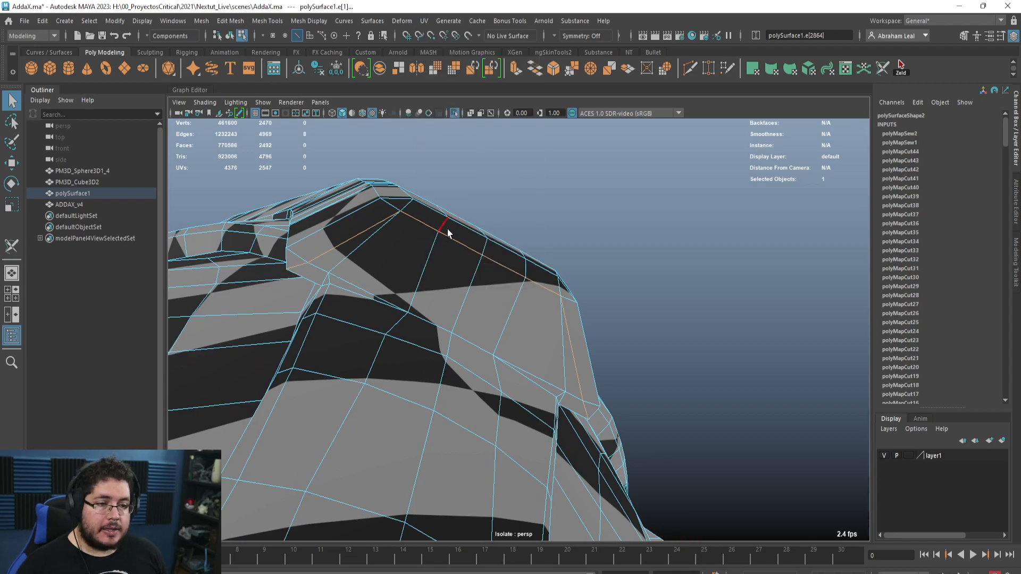
Step: Restart the 3D Cut and Sew UV Tool, bring back the UV Editor window and move it off the main view
click(425, 22)
click(459, 268)
key(alt+Tab)
click(370, 203)
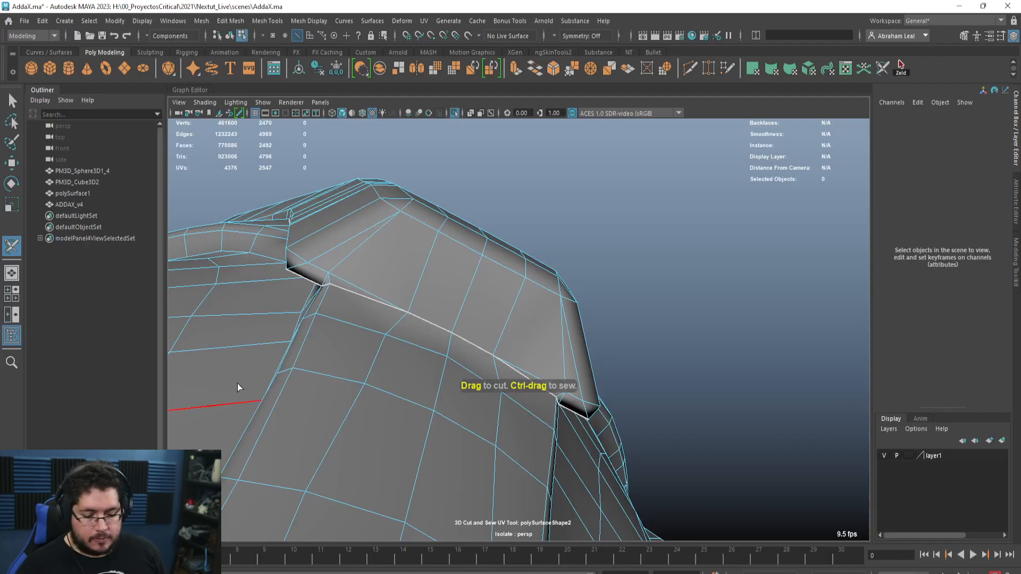
click(133, 564)
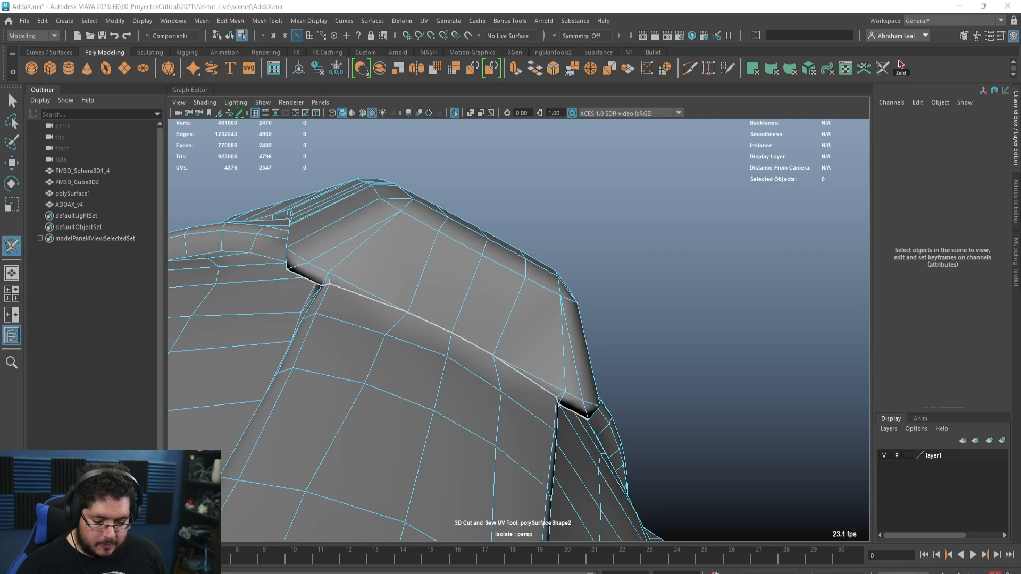
drag(432, 124, 1020, 144)
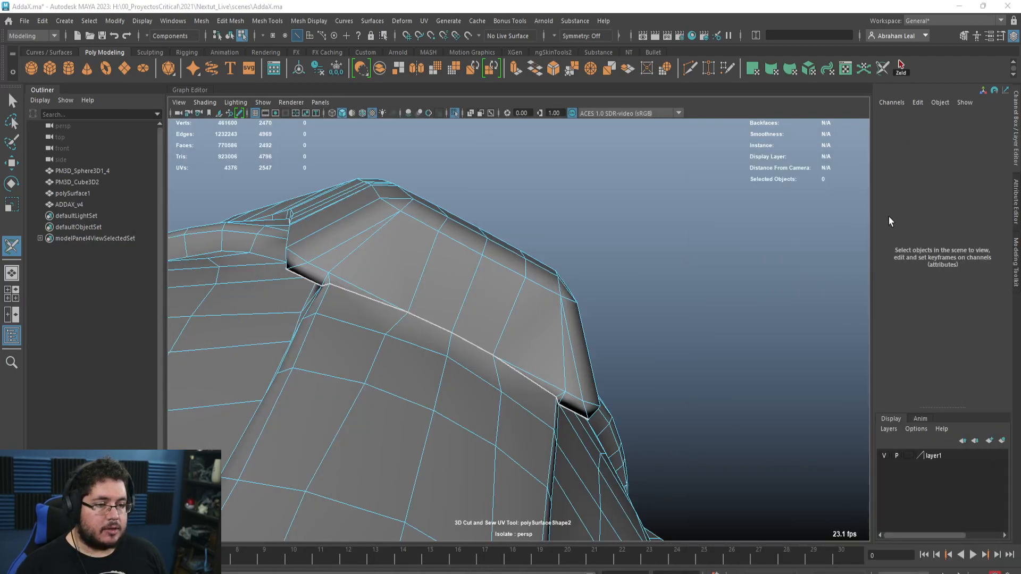
Step: Switch back to object selection and select the helmet to show its UV shells in color
alt+drag(468, 253, 518, 287)
right_drag(517, 287, 620, 207)
click(525, 270)
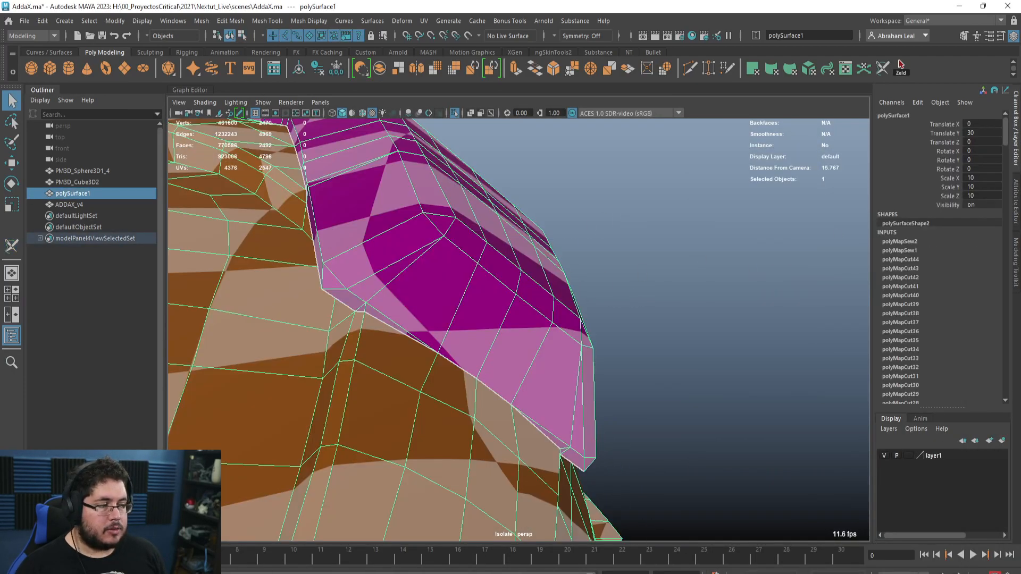
drag(1020, 133, 1020, 77)
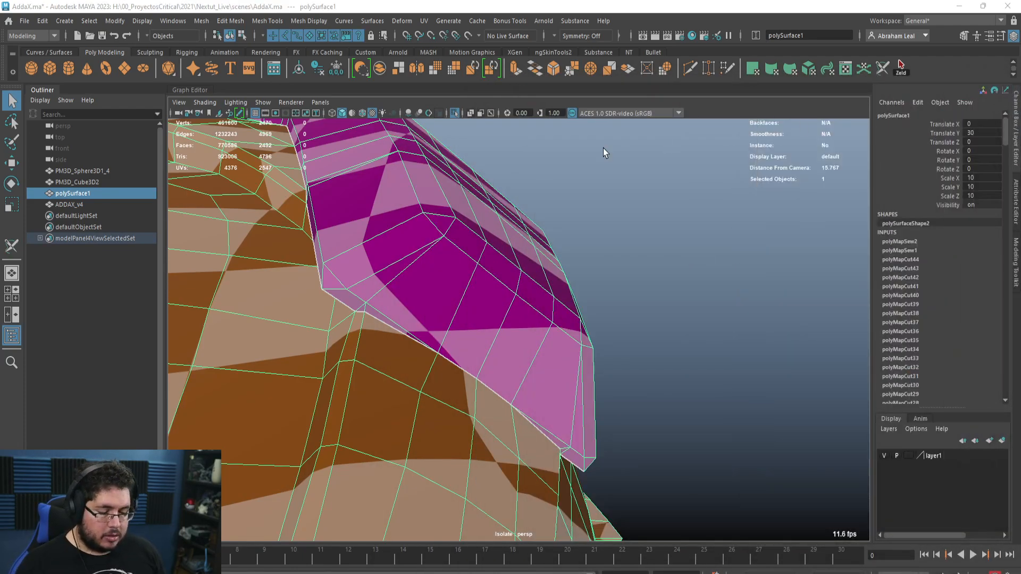
Step: Start the 3D Cut and Sew UV Tool again and cut seams along the raised panel border on the helmet's lower face
click(424, 21)
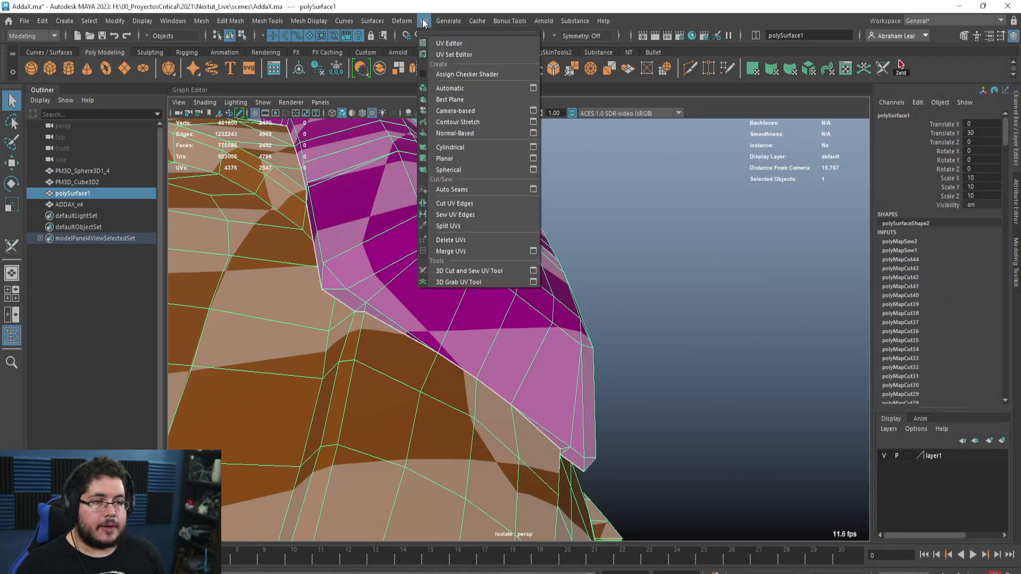
click(459, 273)
alt+drag(472, 276, 510, 273)
double_click(477, 237)
alt+drag(476, 237, 691, 319)
alt+middle_drag(691, 318, 658, 303)
double_click(636, 328)
click(576, 360)
alt+drag(545, 369, 570, 314)
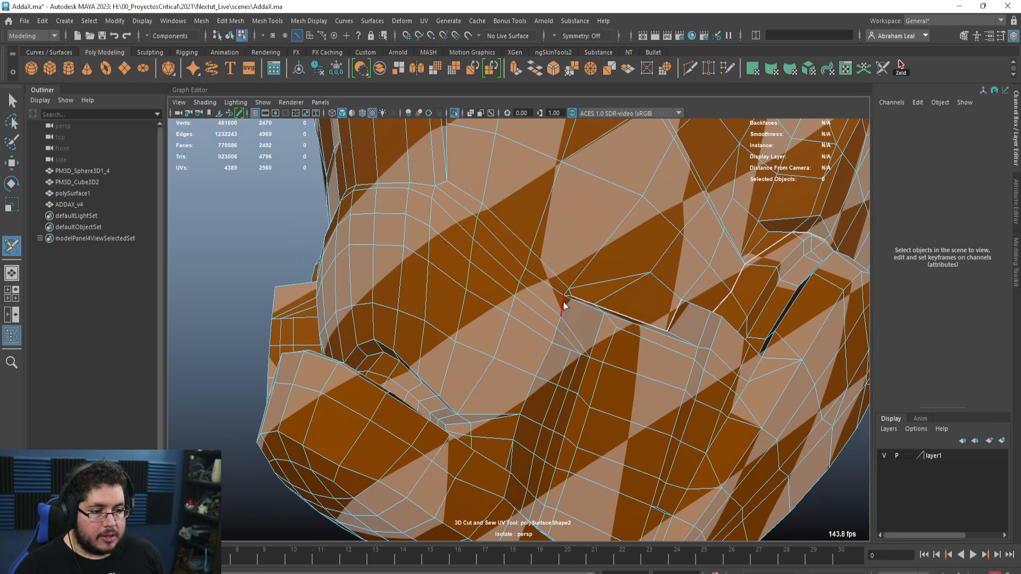
Step: Continue cutting UV seams along the groove around the jaw piece, undoing one stray cut
click(565, 304)
alt+drag(520, 417, 504, 436)
click(270, 346)
scroll(441, 409, up, 3)
key(ctrl+z)
click(431, 373)
click(440, 468)
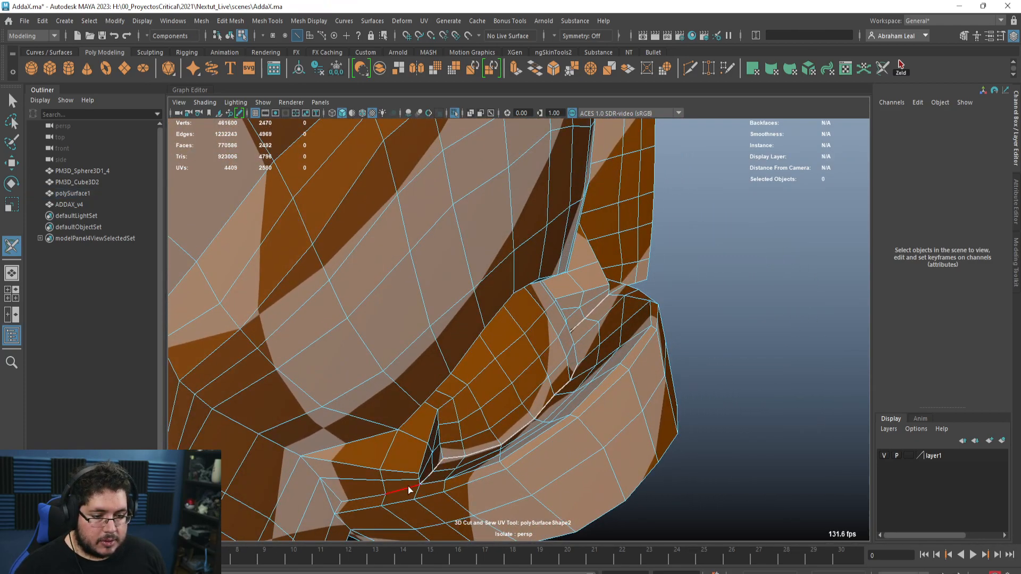
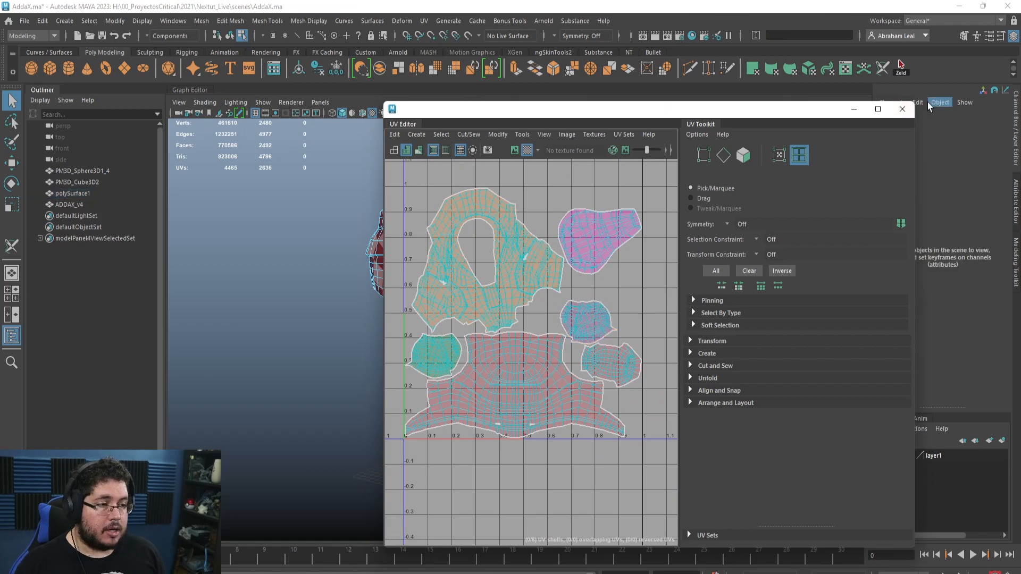
Step: Close the UV Editor and leave component mode to view the helmet as a whole object
click(902, 109)
key(F8)
click(601, 202)
alt+drag(538, 255, 523, 293)
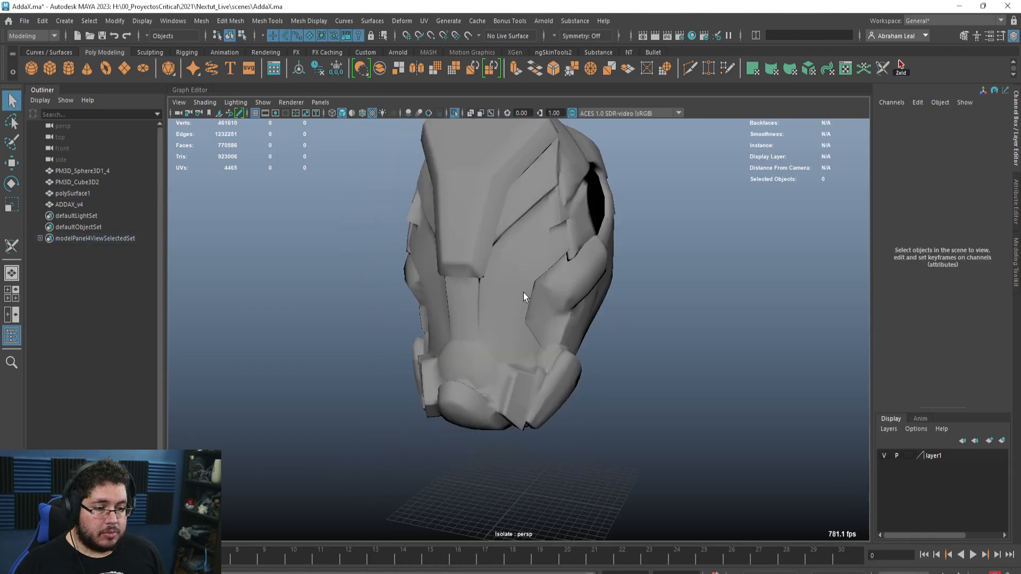
Step: Select and frame the low-poly helmet and apply edge softening to its normals
click(524, 292)
key(f)
click(305, 21)
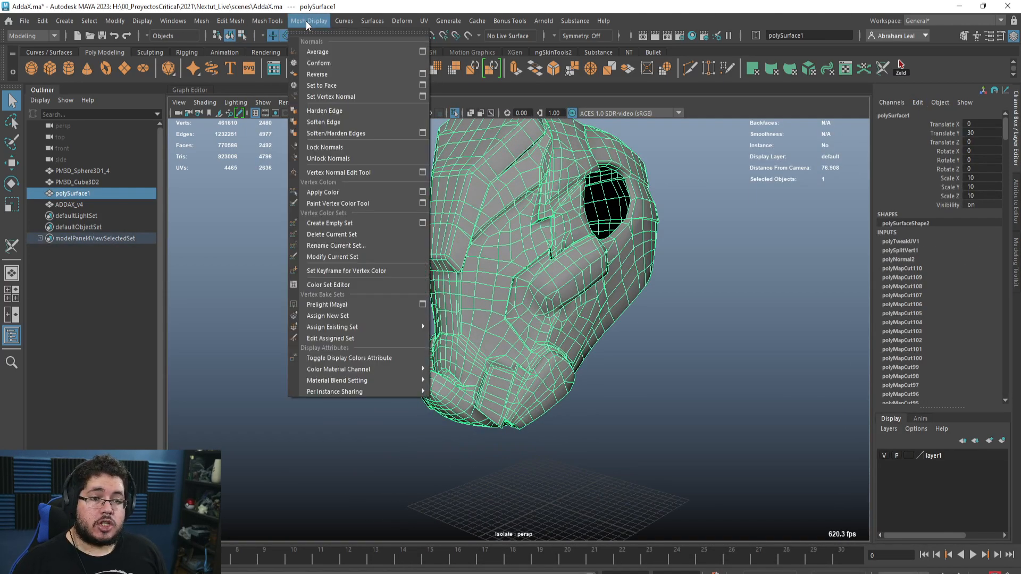
click(340, 127)
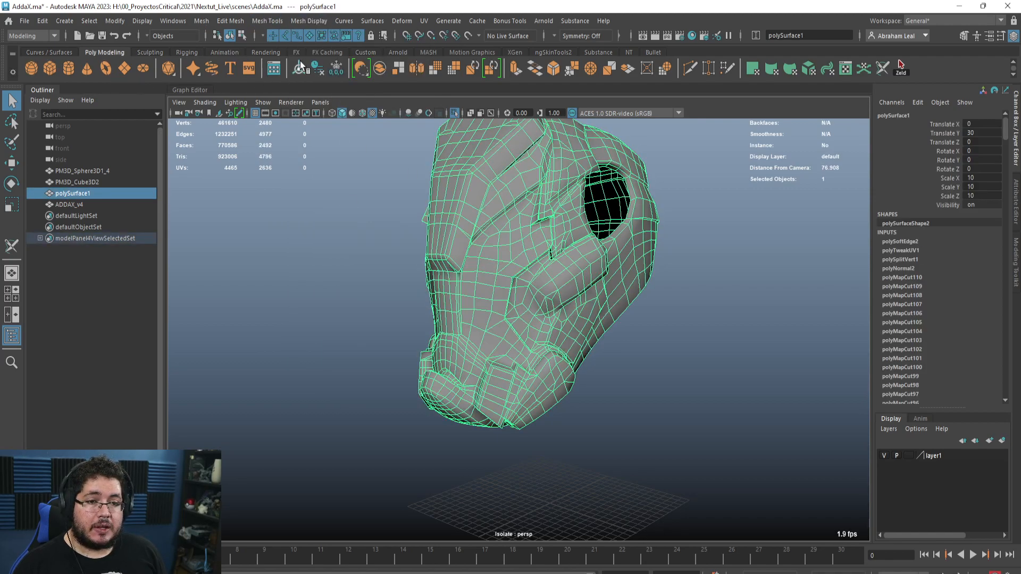
Step: Clear the low-poly helmet's history, freeze its transforms, and export the selection as ADDAX_test_low.fbx in the scifi assets folder
click(336, 69)
click(21, 20)
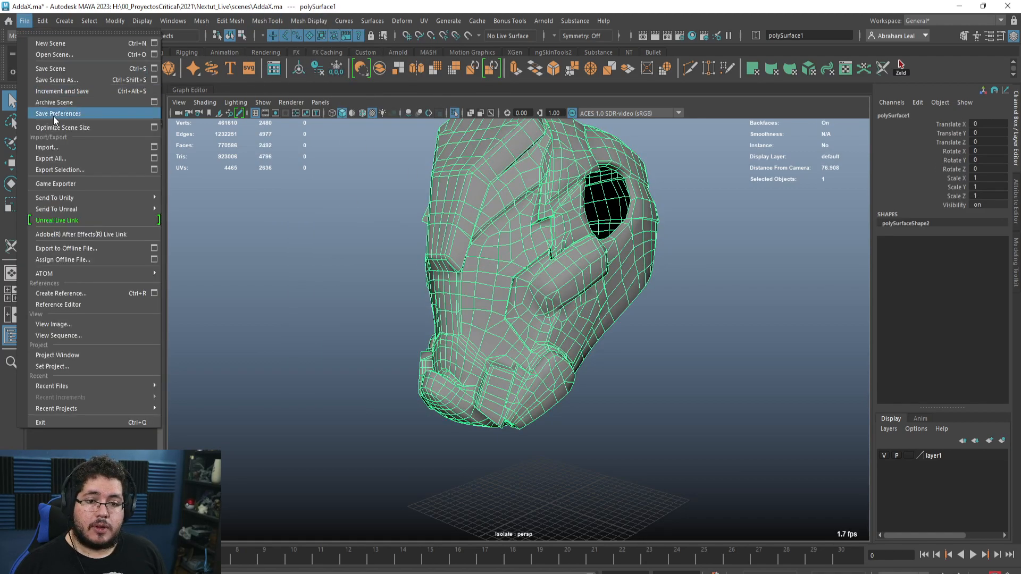
click(73, 171)
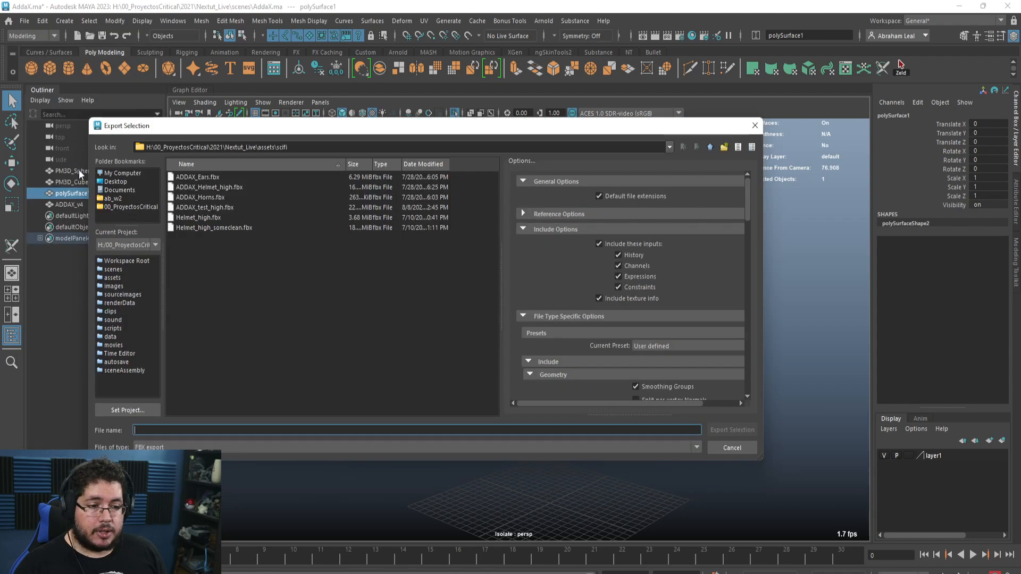
click(203, 209)
click(187, 430)
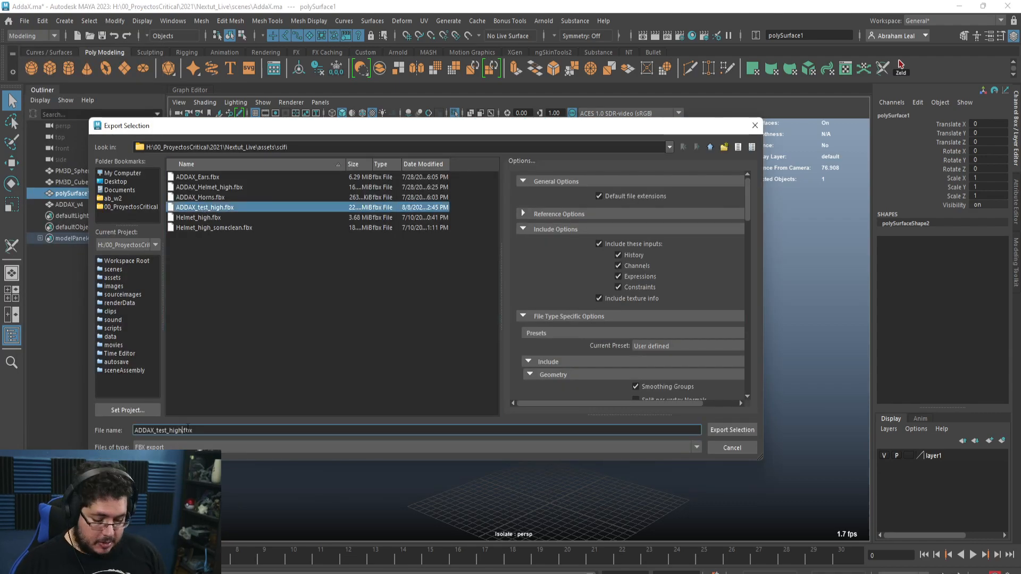
key(BackSpace)
key(BackSpace)
key(Return)
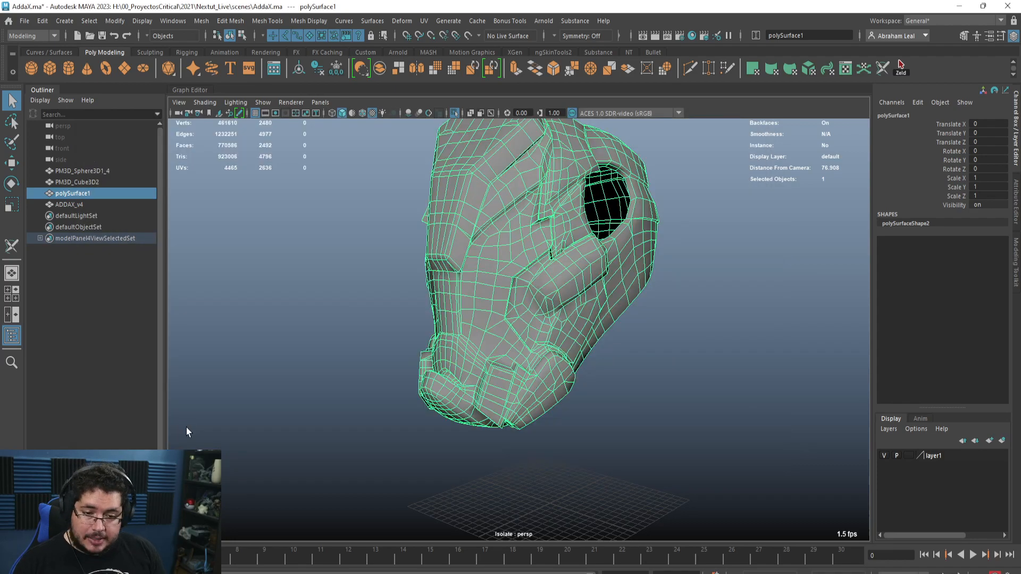
Step: Launch Adobe Substance 3D Painter and dismiss its welcome window
key(super)
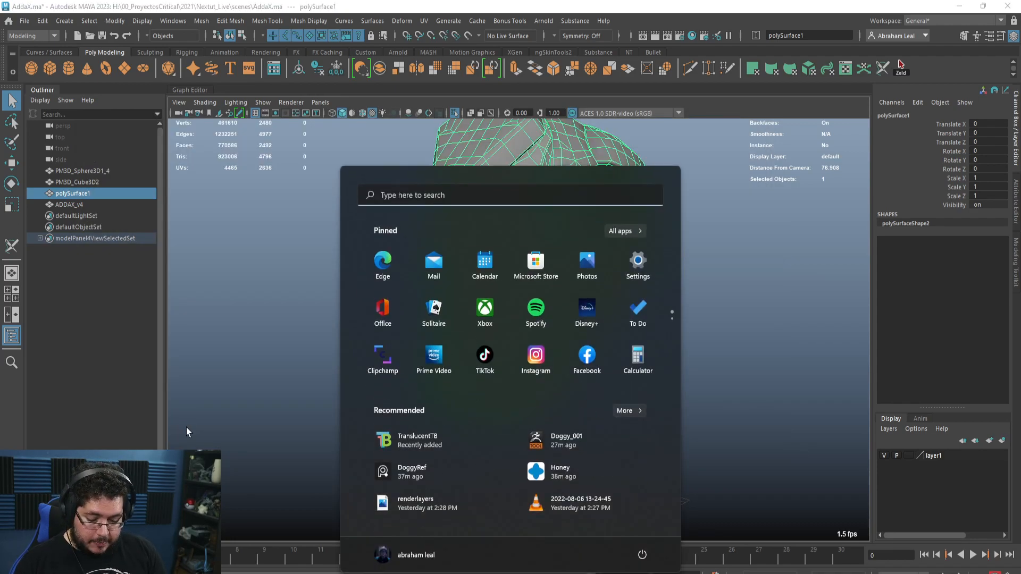
text(sub)
key(Return)
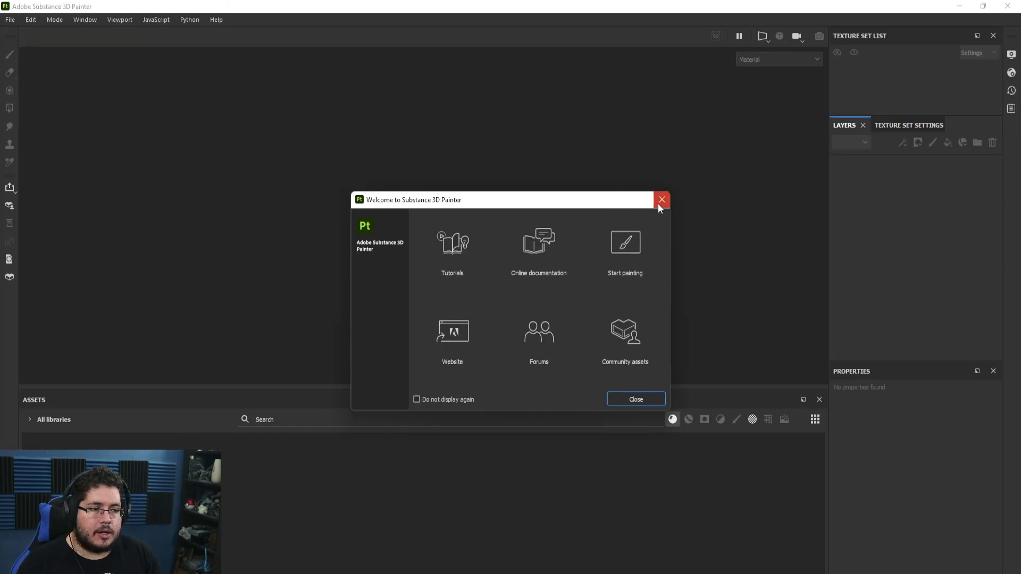
click(661, 200)
Step: Start a new project and browse for its mesh file to the 2021/Nextut_Live/assets folder
click(16, 21)
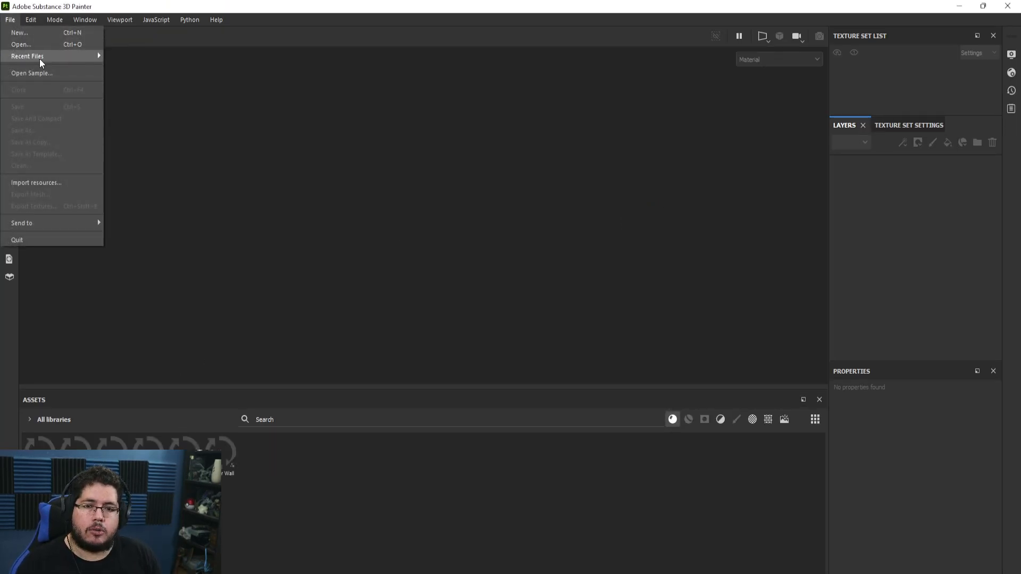
mouse_move(38, 56)
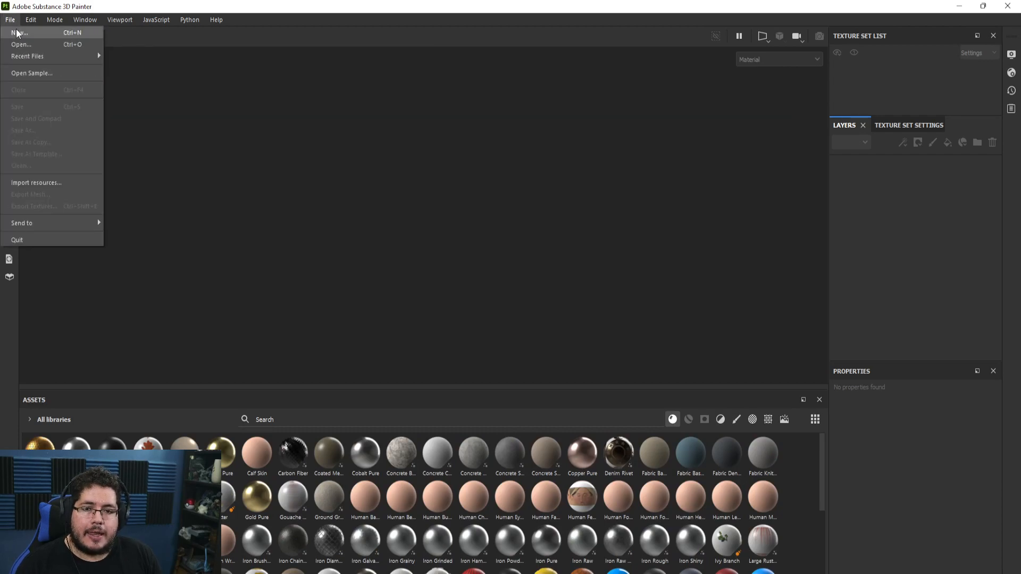
click(17, 33)
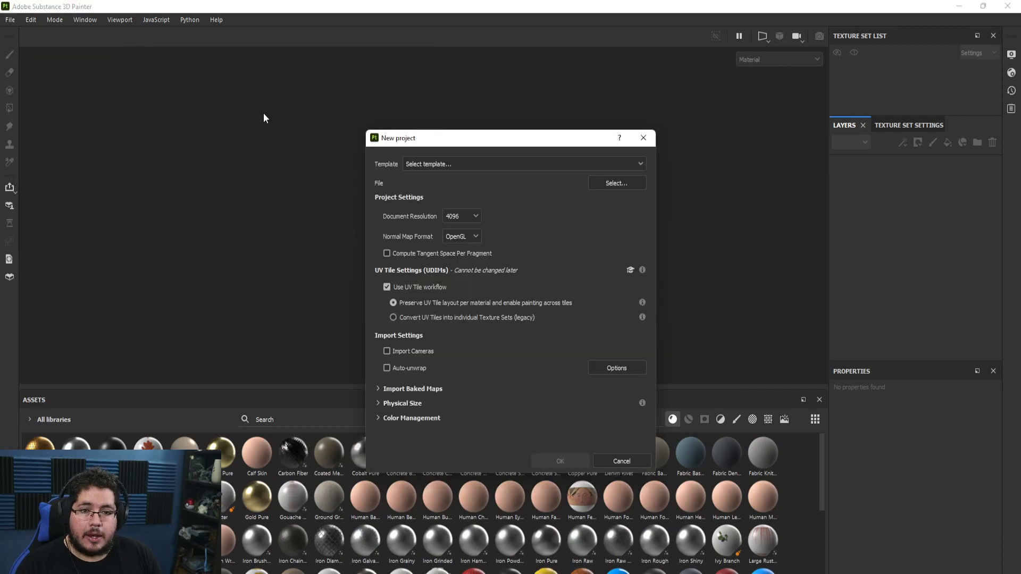
click(622, 187)
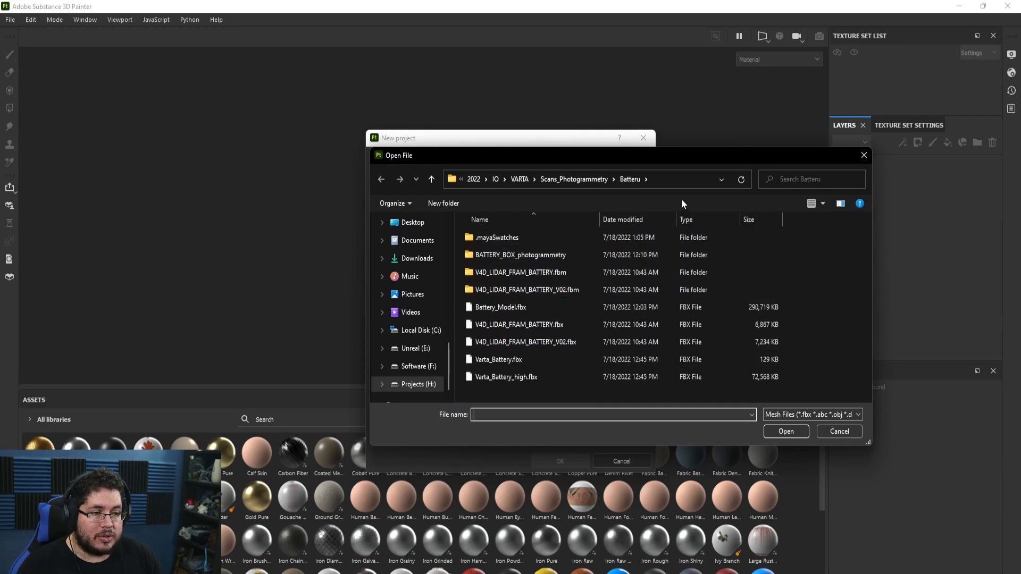
click(477, 181)
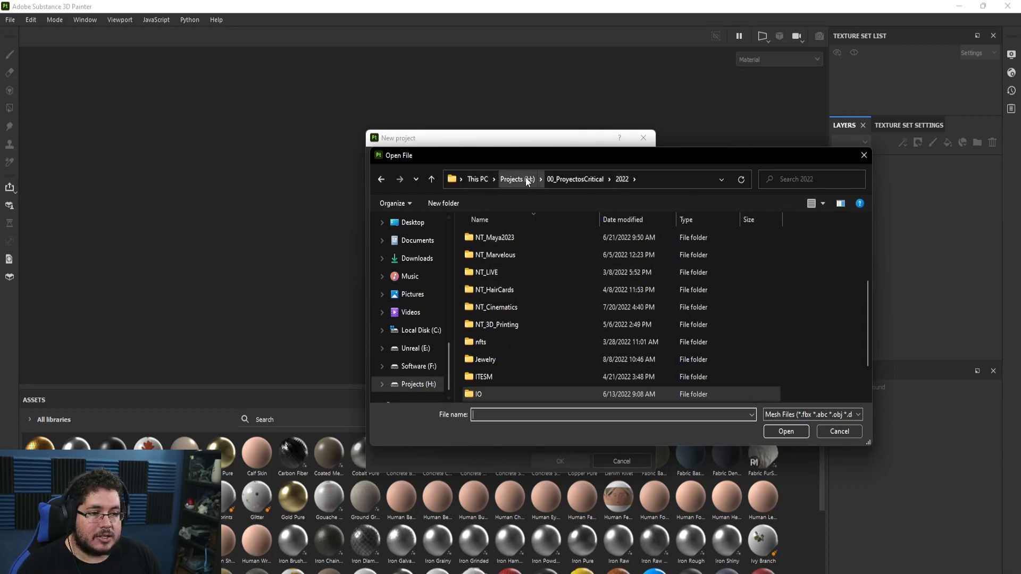
click(575, 179)
double_click(487, 258)
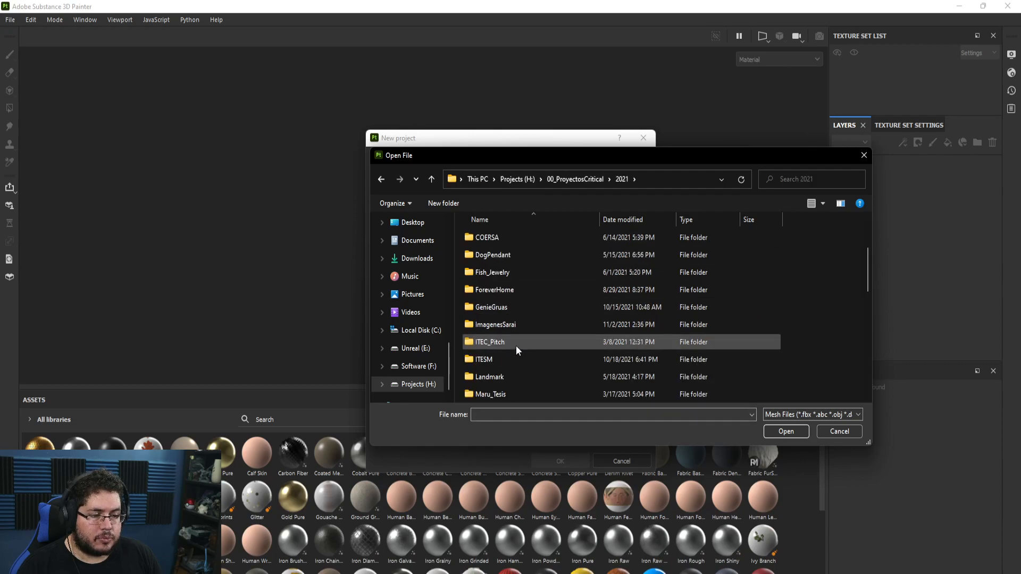
scroll(514, 330, down, 2)
double_click(503, 344)
double_click(493, 240)
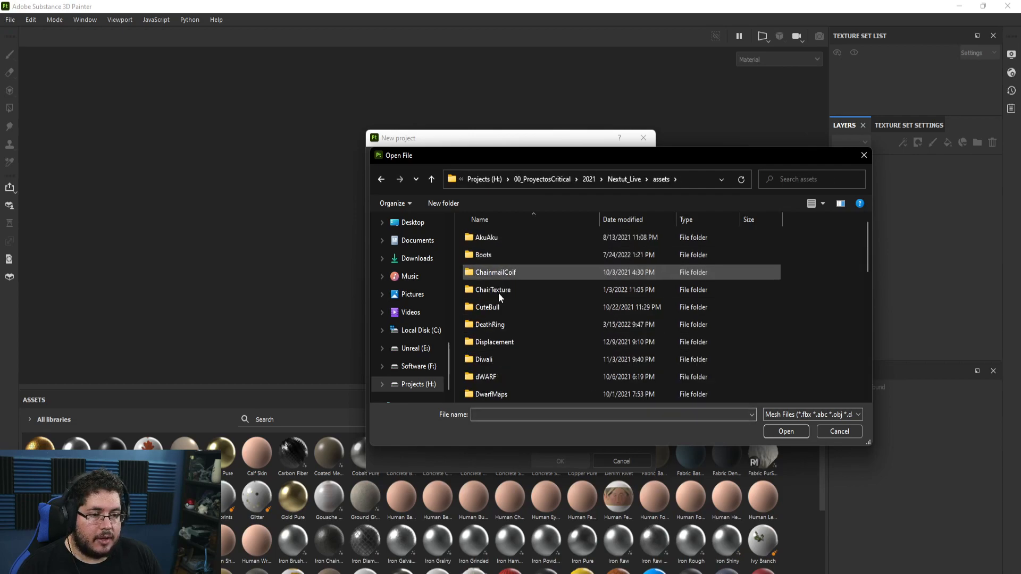
Step: Choose ADDAX_test_low.fbx from the scifi folder as the mesh and create the project
scroll(500, 324, down, 4)
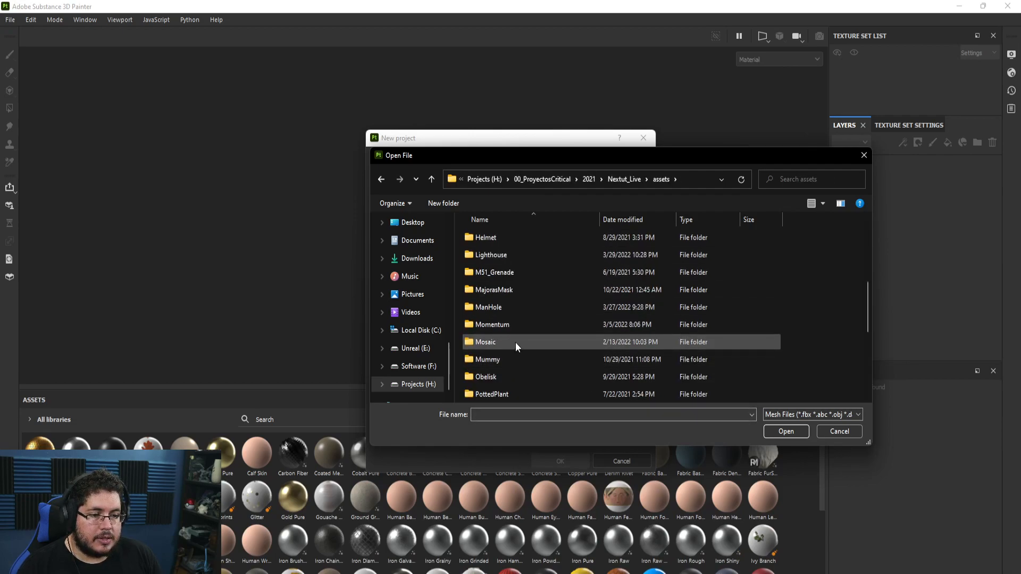
scroll(515, 343, up, 1)
scroll(513, 314, down, 1)
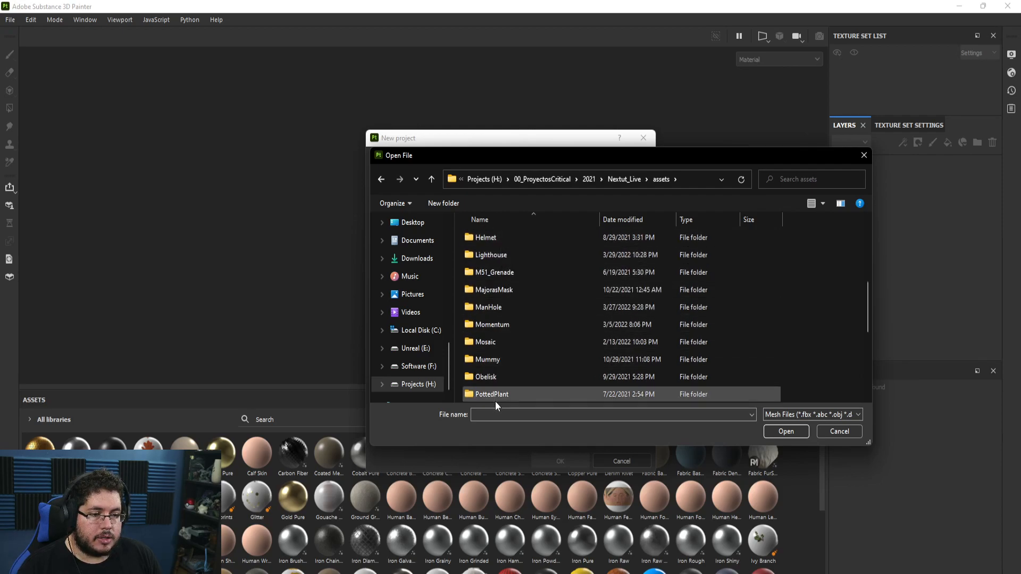
scroll(495, 393, down, 3)
double_click(488, 257)
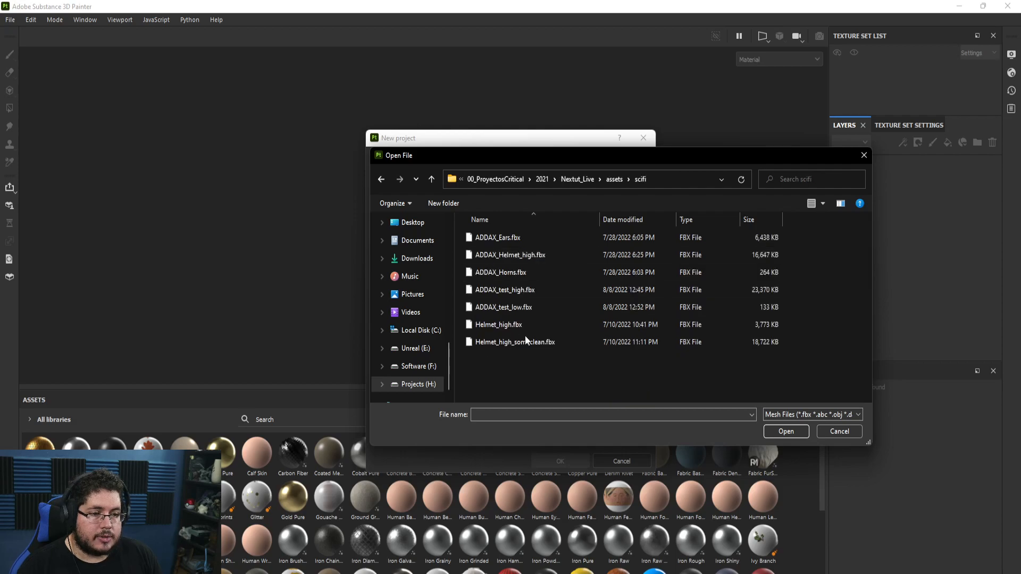
click(496, 309)
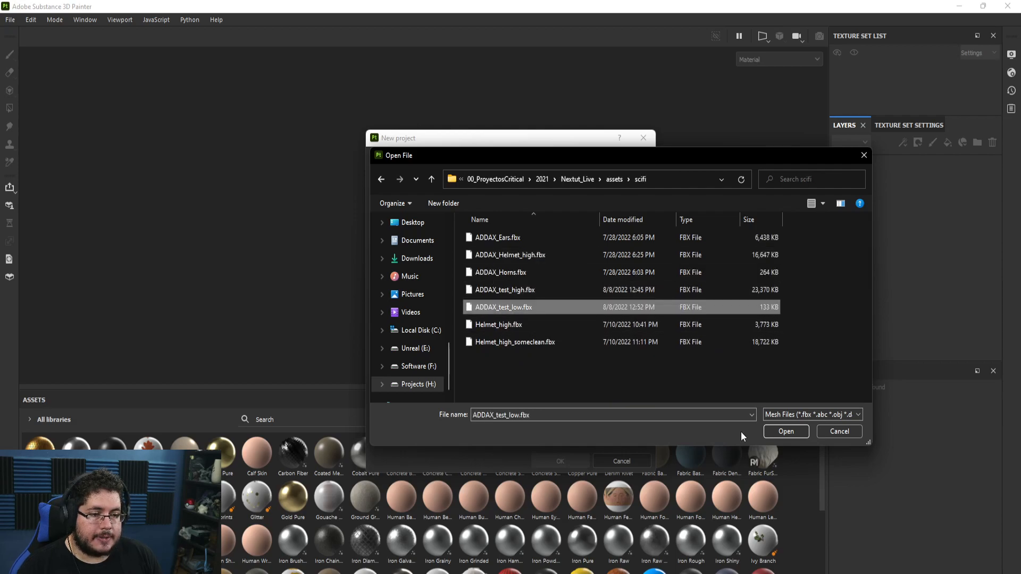
click(785, 435)
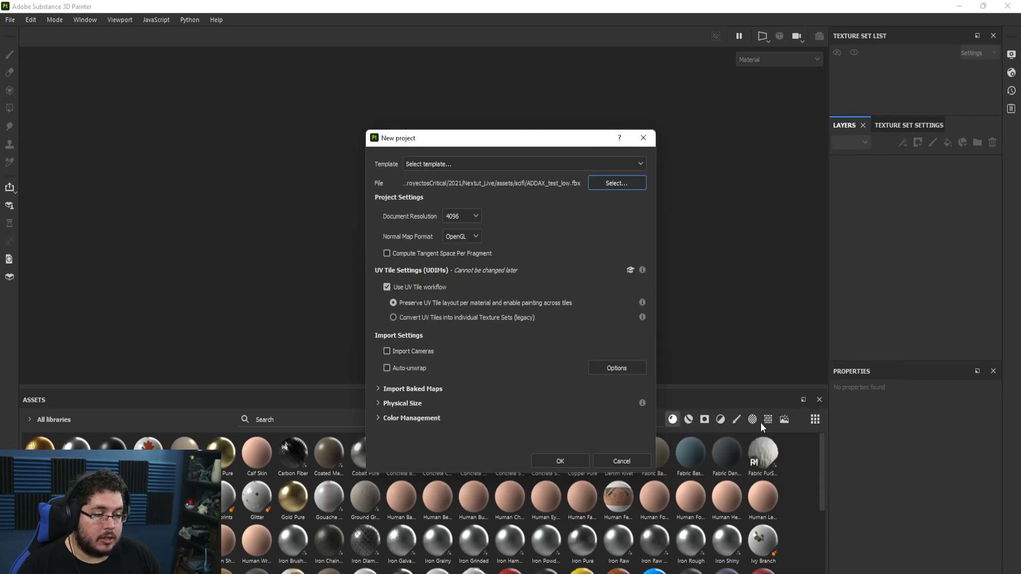
click(572, 462)
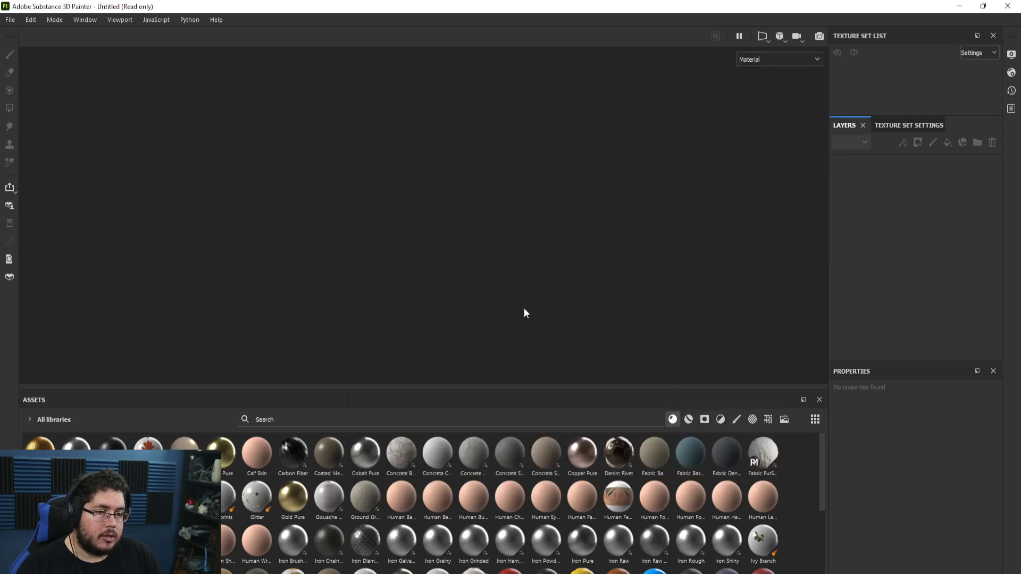
Step: Open the mesh map baking settings for the texture set and set the output size to 4096
mouse_move(565, 287)
alt+mouse_down()
mouse_move(296, 278)
mouse_move(449, 251)
mouse_move(620, 268)
mouse_move(549, 223)
mouse_move(597, 259)
mouse_move(599, 222)
mouse_move(618, 257)
mouse_move(447, 233)
mouse_move(627, 235)
mouse_move(282, 200)
mouse_move(322, 241)
mouse_move(531, 251)
mouse_move(732, 321)
mouse_move(707, 234)
mouse_move(645, 248)
mouse_move(418, 243)
mouse_move(645, 255)
alt+mouse_up()
click(907, 125)
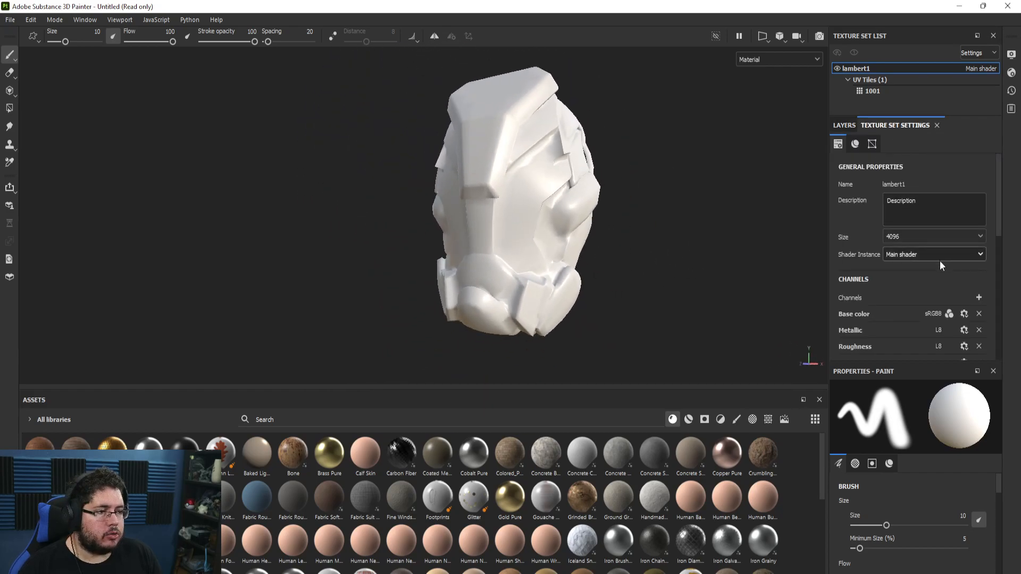
scroll(940, 261, down, 5)
click(951, 299)
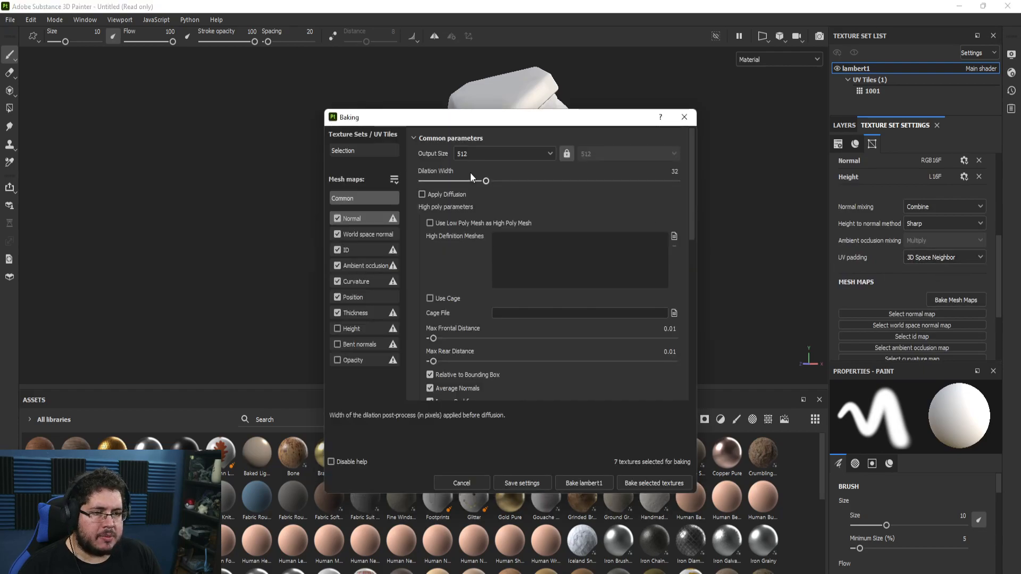
click(495, 153)
click(476, 248)
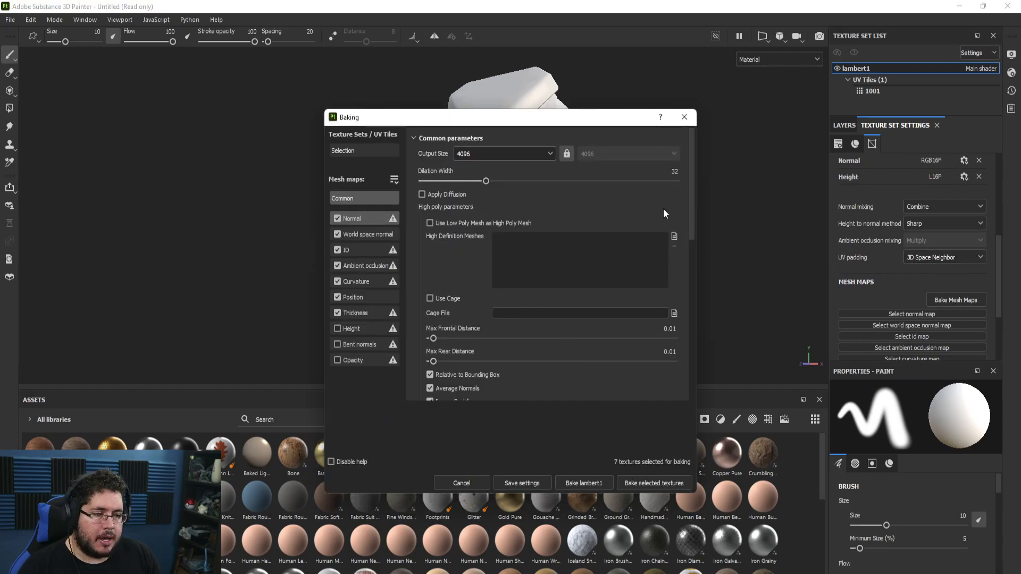
Step: Add ADDAX_test_high.fbx as the high definition mesh, bake the lambert1 mesh maps and close the baking report
click(674, 236)
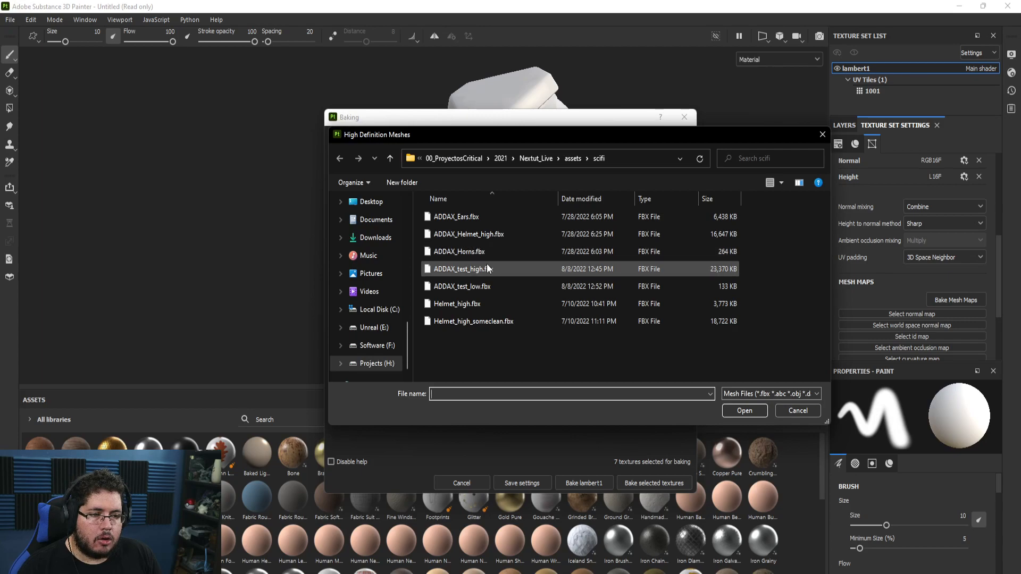
click(463, 269)
click(739, 409)
click(584, 483)
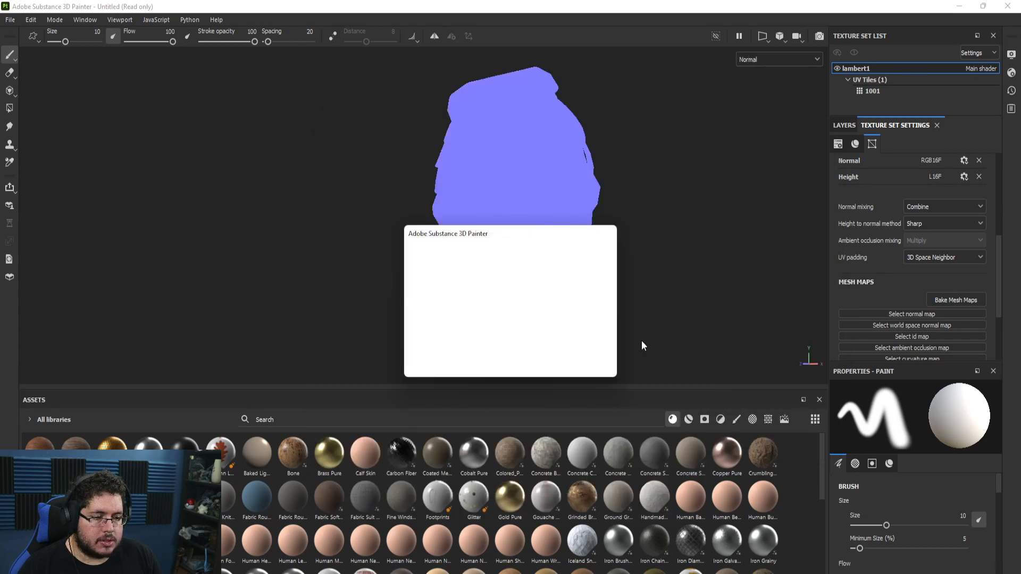
drag(531, 240, 839, 215)
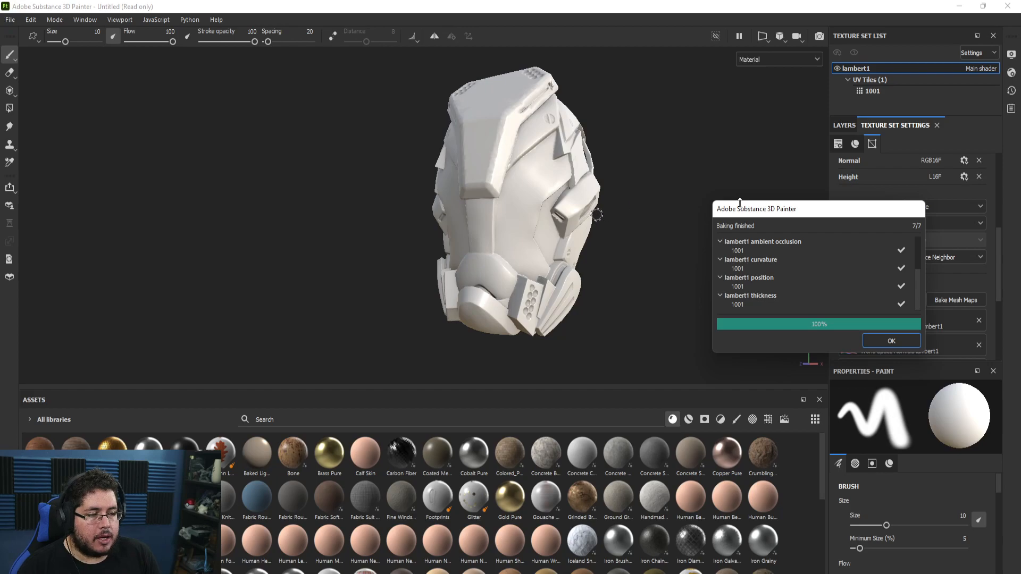
click(881, 340)
Step: Inspect the baked details on the helmet's forehead plate, side panels and the area around the eye opening
alt+drag(670, 266, 575, 277)
alt+right_drag(574, 277, 699, 206)
alt+drag(699, 207, 605, 290)
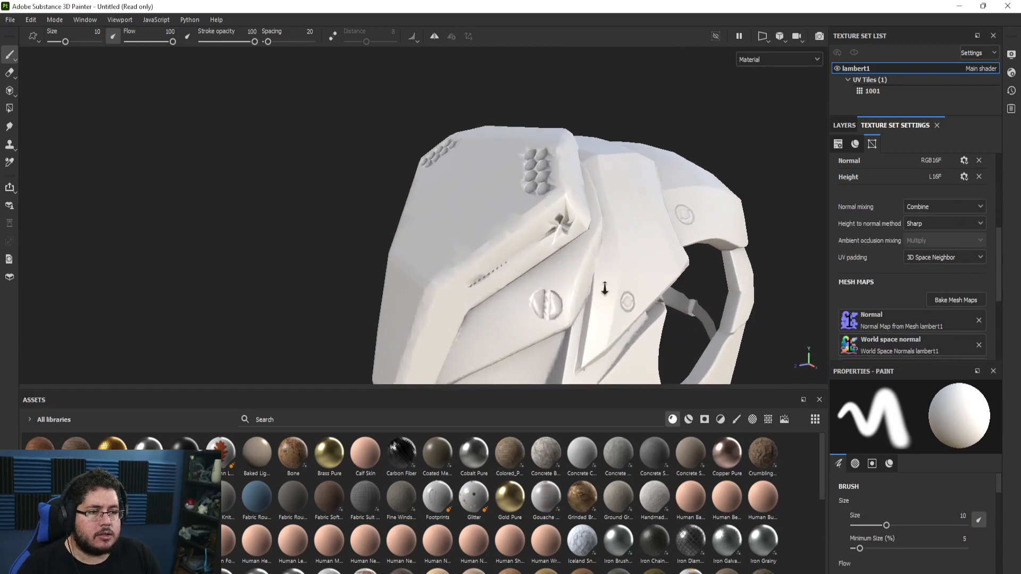
alt+right_drag(605, 290, 532, 272)
alt+middle_drag(531, 271, 630, 100)
alt+drag(630, 100, 499, 213)
alt+right_drag(499, 212, 620, 280)
alt+drag(621, 280, 564, 184)
alt+right_drag(564, 184, 563, 250)
alt+drag(563, 251, 498, 215)
alt+middle_drag(497, 216, 527, 230)
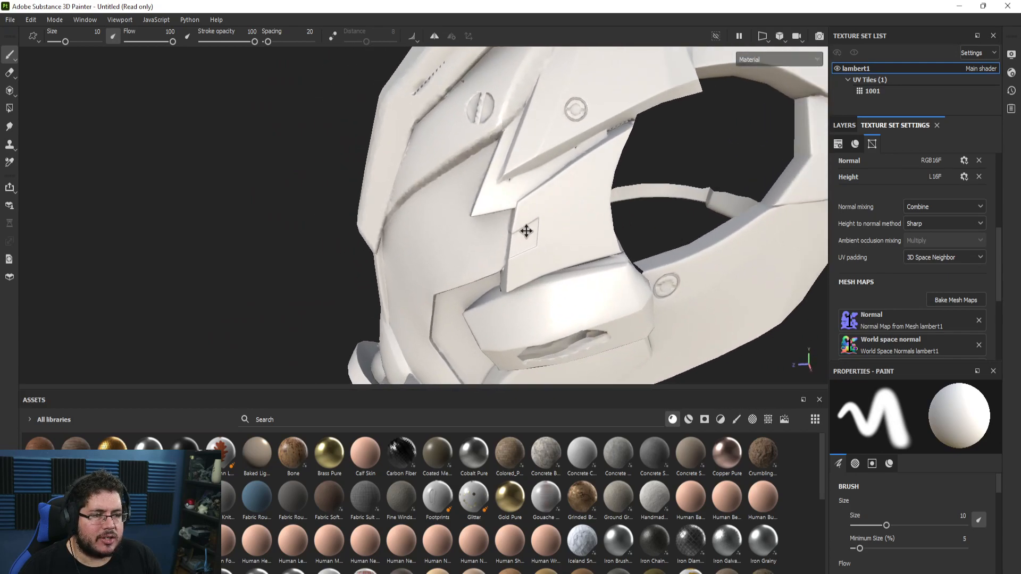
Step: Examine the bake close up along the panel edges, slotted round bolt and forehead honeycomb vents for artifacts
alt+right_drag(527, 230, 645, 205)
alt+drag(645, 205, 554, 212)
alt+right_drag(553, 213, 467, 209)
alt+middle_drag(468, 209, 486, 181)
alt+right_drag(487, 181, 582, 203)
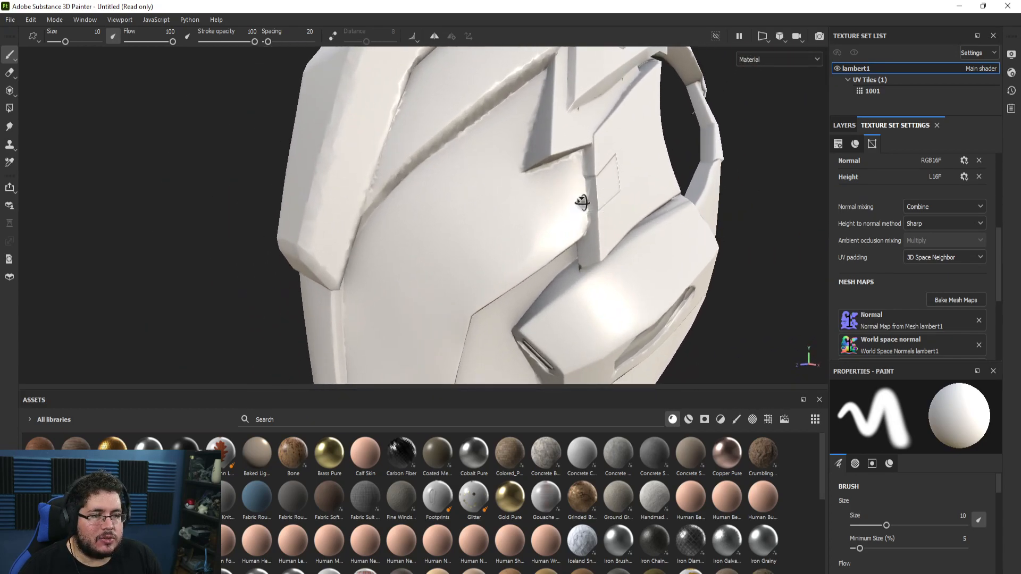
alt+drag(581, 202, 561, 213)
alt+middle_drag(561, 213, 564, 330)
alt+drag(563, 330, 511, 223)
alt+right_drag(510, 223, 617, 218)
mouse_move(617, 218)
alt+mouse_down()
mouse_move(591, 222)
mouse_move(628, 216)
alt+mouse_up()
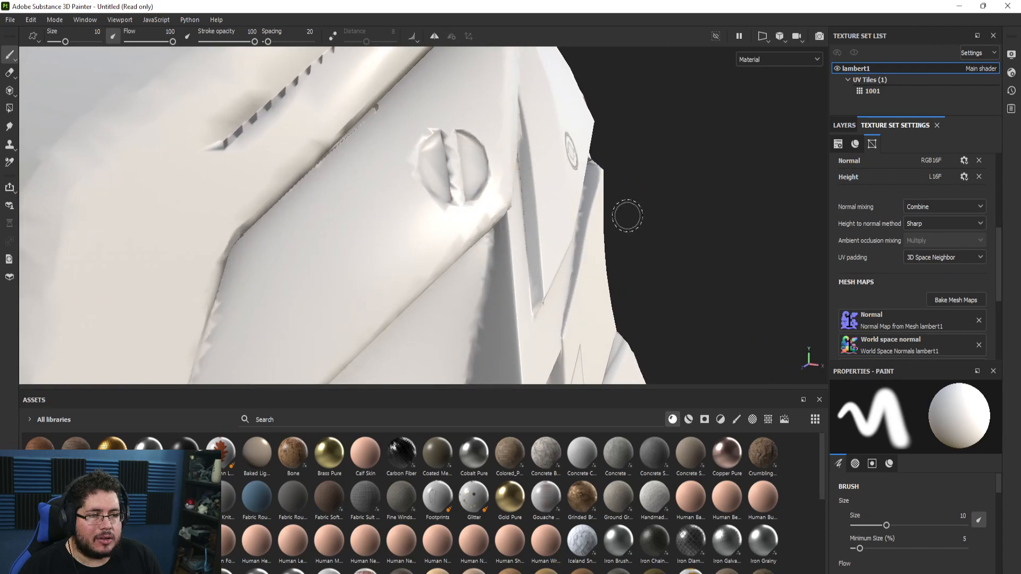
alt+right_drag(627, 216, 426, 210)
alt+drag(426, 210, 475, 241)
alt+middle_drag(475, 241, 466, 261)
alt+right_drag(466, 261, 804, 278)
alt+middle_drag(549, 263, 540, 200)
alt+right_drag(540, 200, 638, 210)
Step: Switch to Maya and isolate the high-poly helmet ADDAX_v4 in the viewport, leaving nothing selected
key(alt+Tab)
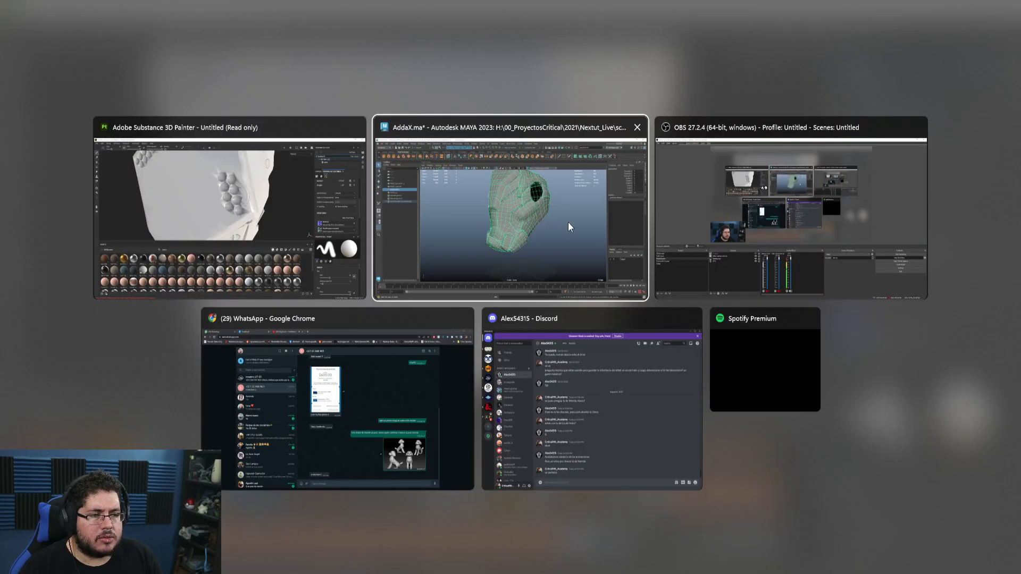
click(454, 115)
click(563, 217)
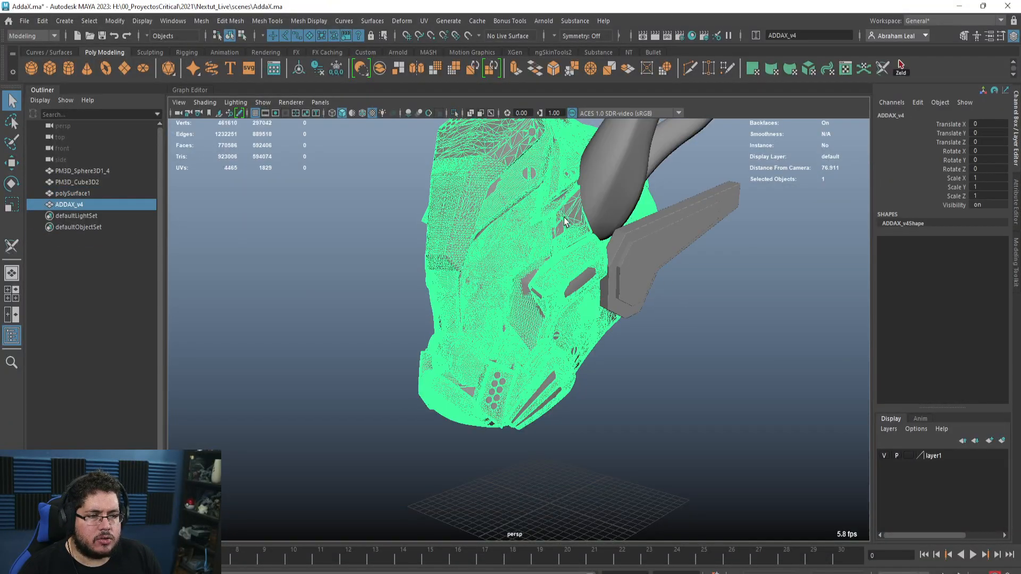
click(454, 114)
click(415, 142)
Step: Examine the high-poly helmet's panel edges, bolts and forehead vents to compare them with the bake
alt+drag(467, 238, 532, 241)
alt+right_drag(532, 241, 634, 242)
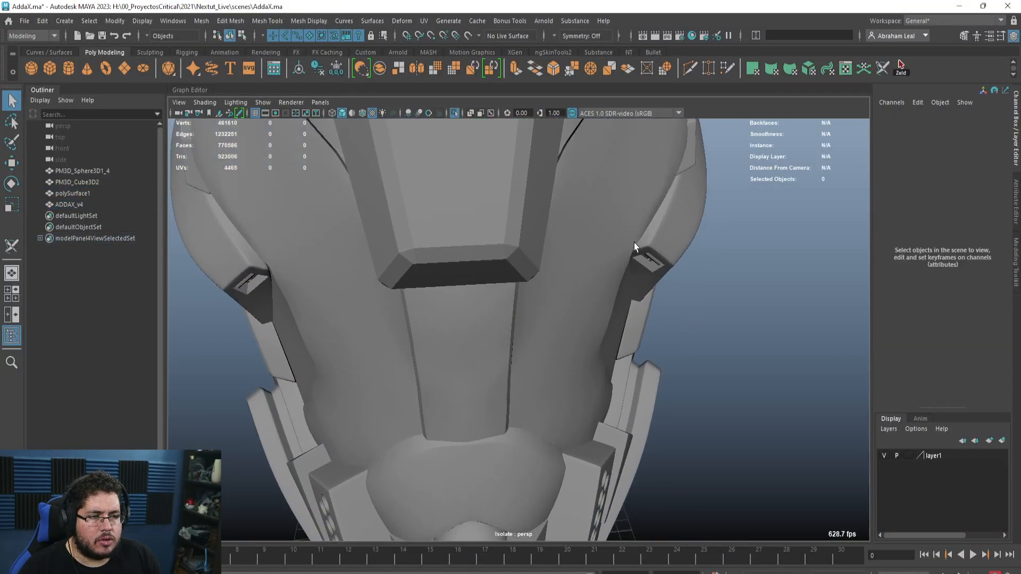
alt+middle_drag(539, 143, 522, 308)
alt+drag(522, 309, 469, 288)
click(470, 287)
alt+middle_drag(479, 258, 489, 302)
click(617, 282)
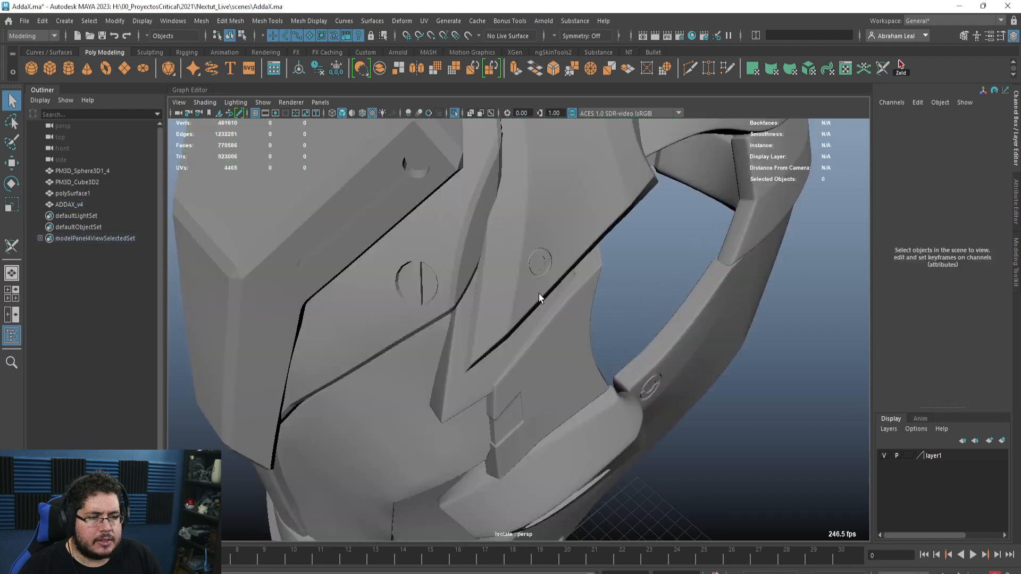
alt+right_drag(540, 294, 468, 282)
alt+middle_drag(468, 282, 570, 346)
mouse_move(569, 346)
alt+right_down()
mouse_move(642, 376)
mouse_move(636, 361)
mouse_move(580, 351)
alt+right_up()
mouse_move(580, 351)
alt+mouse_down()
mouse_move(637, 358)
mouse_move(585, 346)
alt+mouse_up()
alt+middle_drag(585, 346, 580, 379)
alt+drag(580, 378, 570, 381)
alt+right_drag(570, 381, 608, 410)
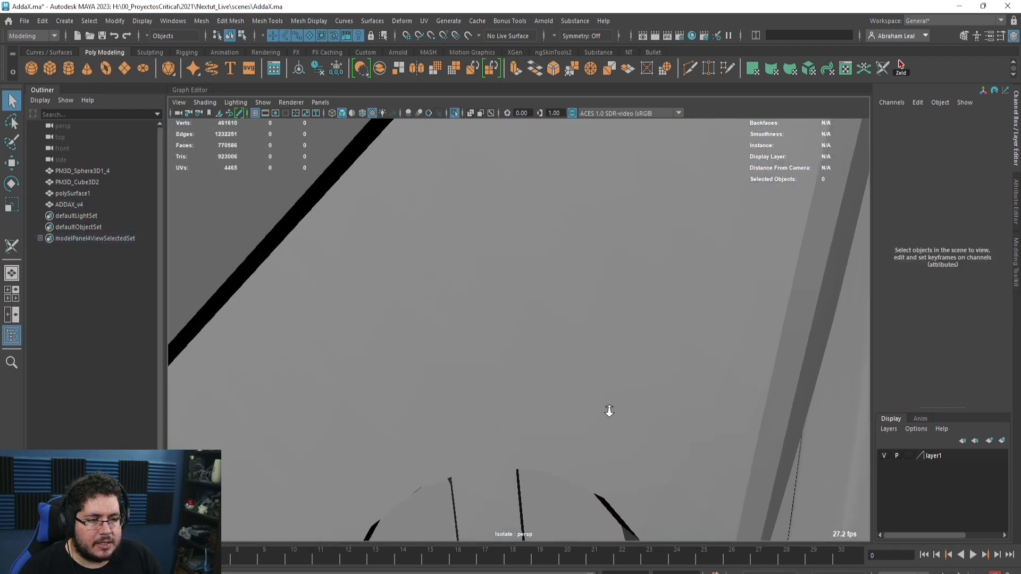
alt+drag(609, 411, 599, 410)
alt+right_drag(600, 410, 481, 340)
alt+drag(481, 340, 439, 336)
alt+right_drag(439, 336, 547, 340)
alt+middle_drag(547, 341, 541, 402)
alt+right_drag(541, 402, 487, 272)
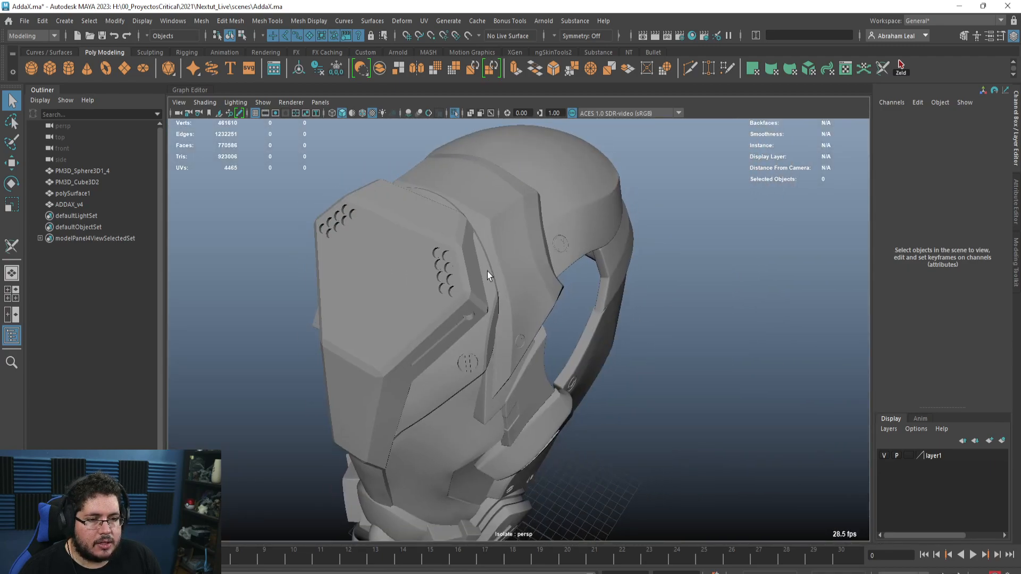
Step: Soften all edges of the high-poly helmet ADDAX_v4 and check the shading around its side panels
click(488, 272)
click(296, 24)
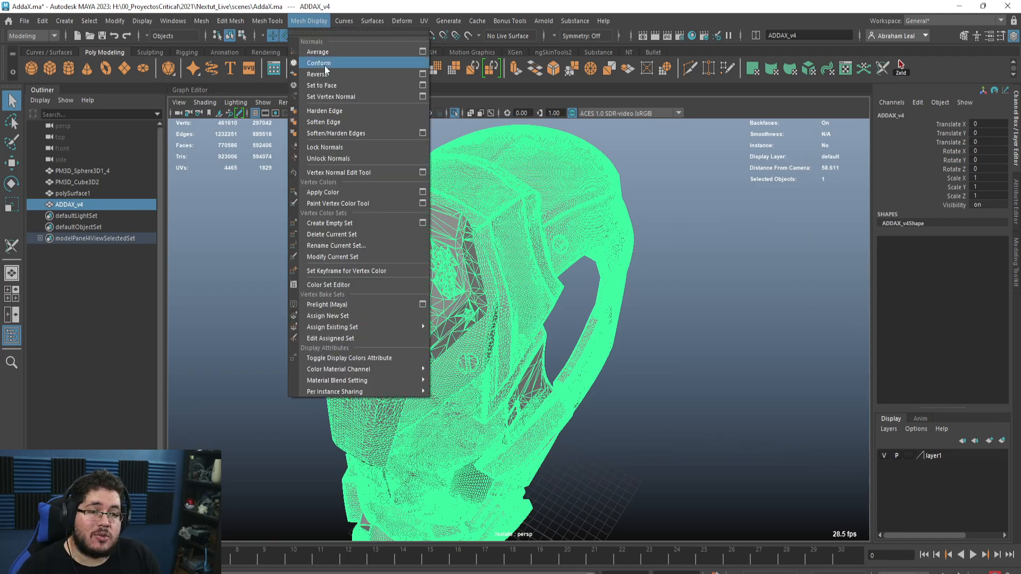
click(334, 123)
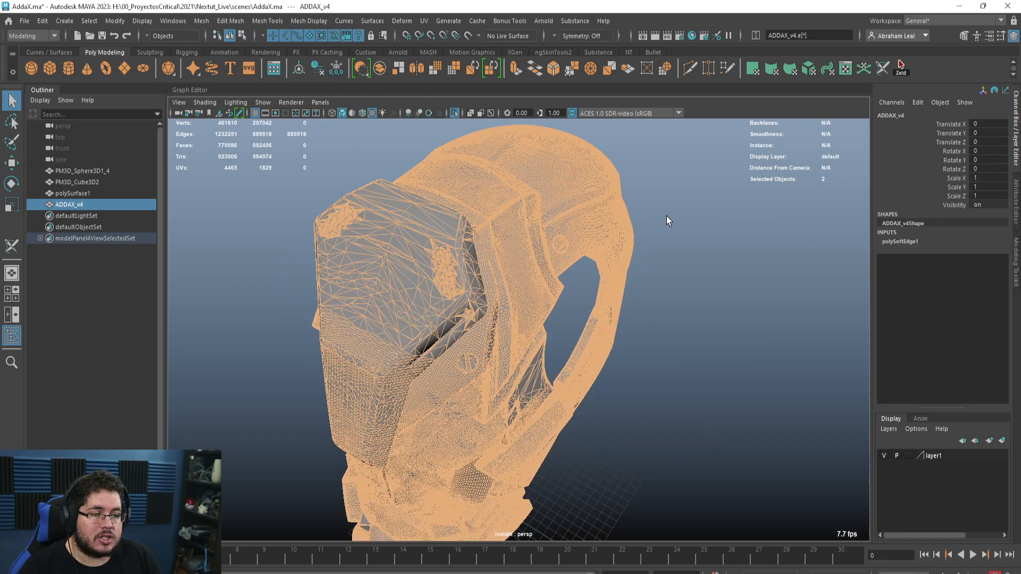
click(666, 216)
alt+right_drag(521, 271, 611, 330)
alt+drag(612, 329, 540, 252)
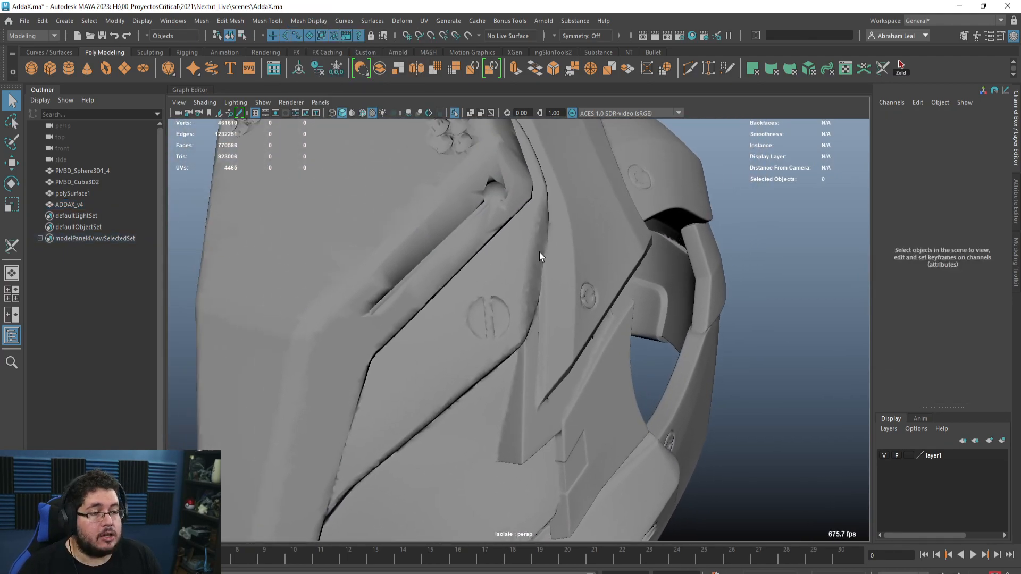
Step: Harden all edges of ADDAX_v4, delete its construction history and leave the mesh selected
click(539, 252)
click(309, 21)
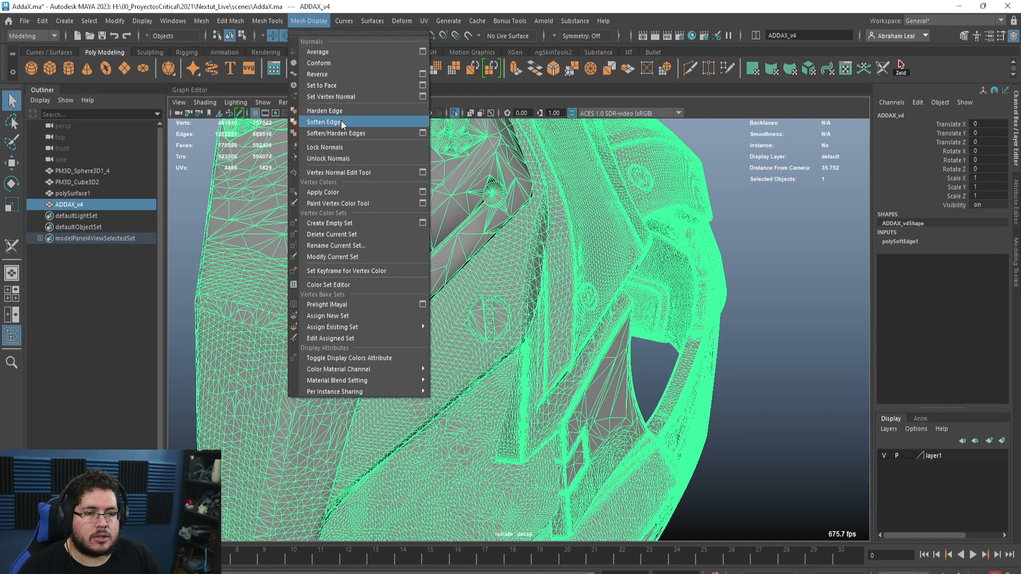
click(326, 111)
click(594, 222)
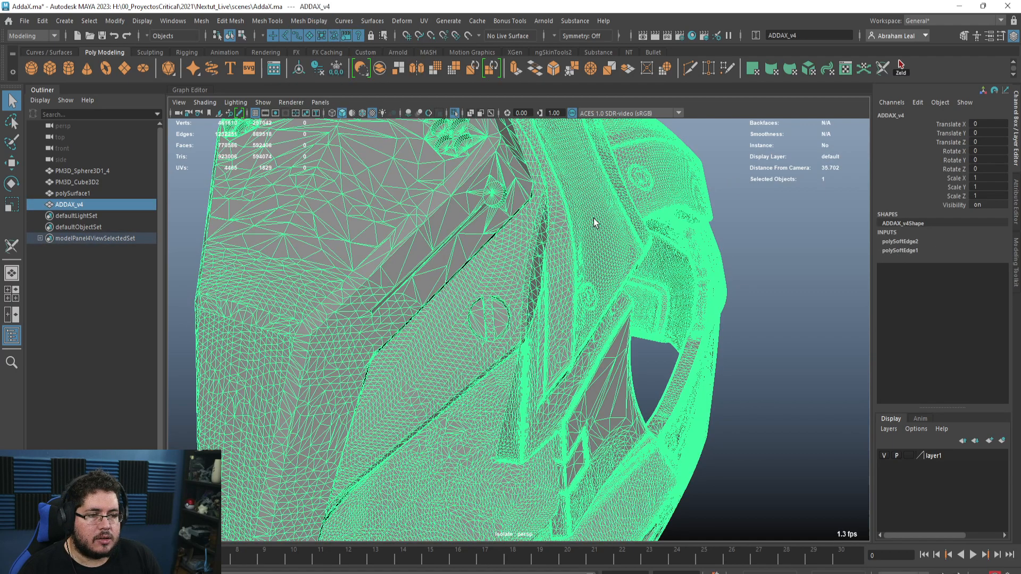
click(322, 69)
click(712, 162)
alt+right_drag(713, 162, 489, 213)
alt+drag(489, 213, 532, 234)
click(531, 235)
click(25, 21)
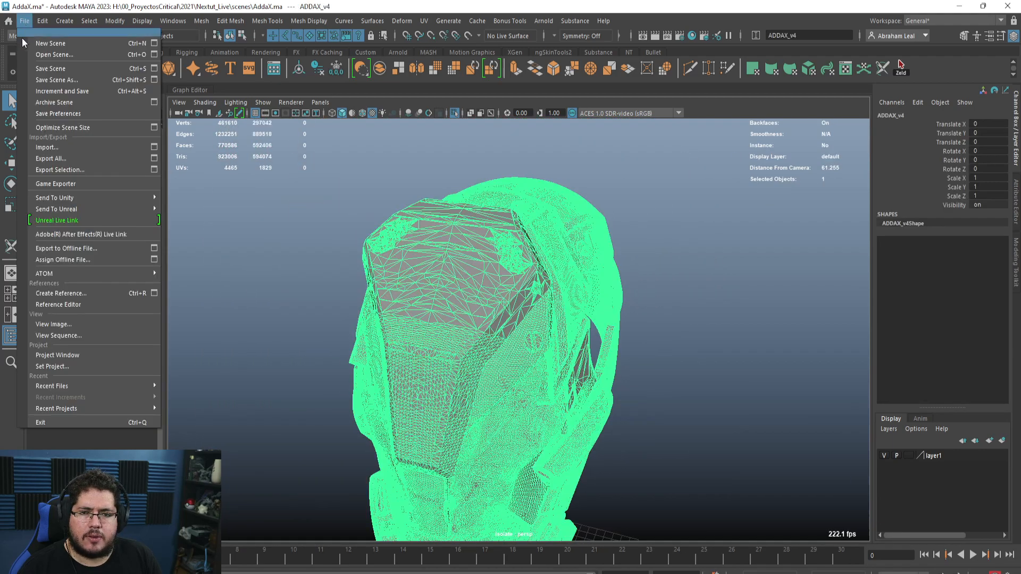
click(81, 163)
click(755, 126)
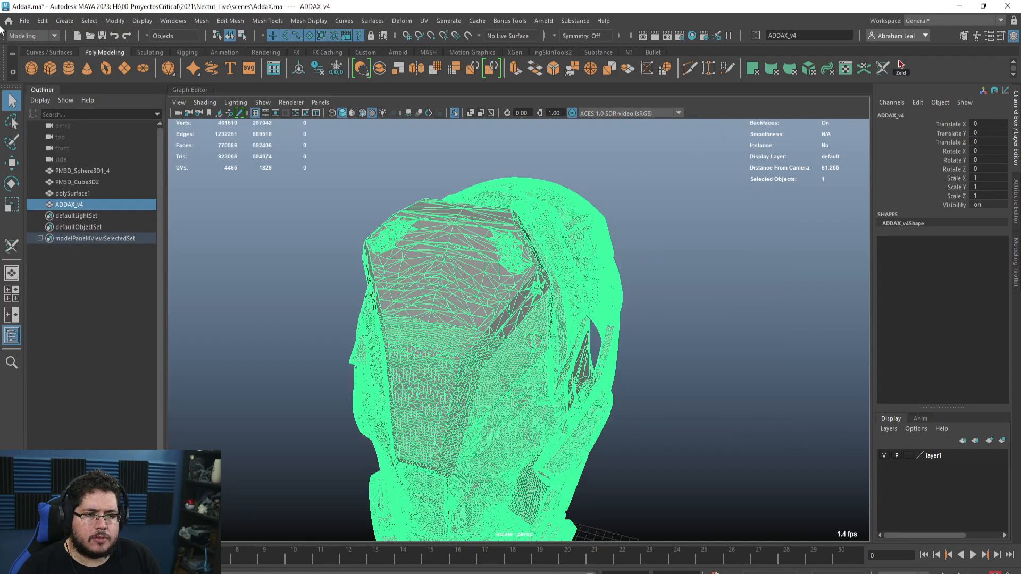
Step: Export the selected high-poly helmet as FBX, overwriting ADDAX_test_high.fbx in the scifi assets folder
click(25, 21)
click(60, 169)
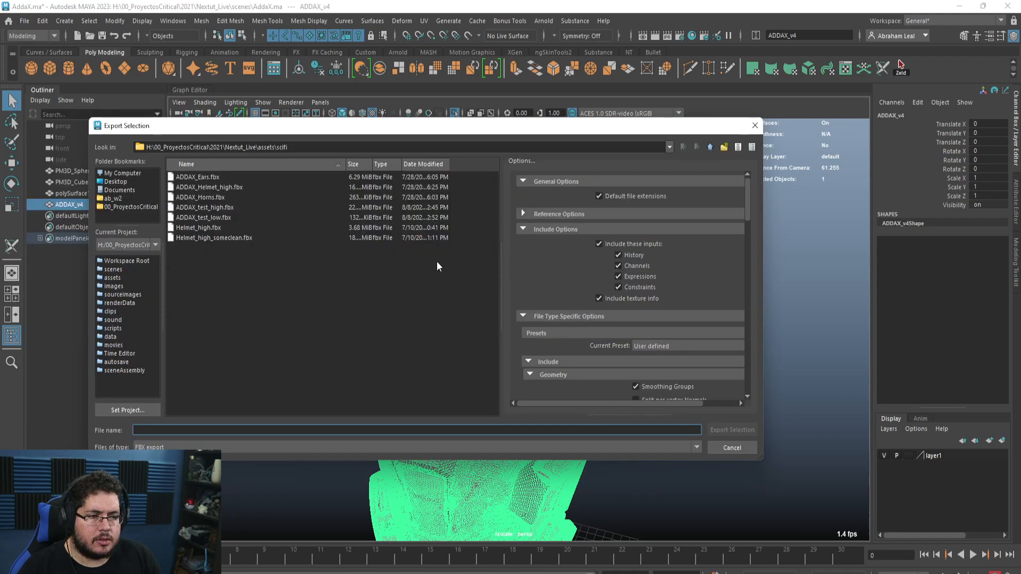
click(218, 207)
scroll(597, 321, down, 3)
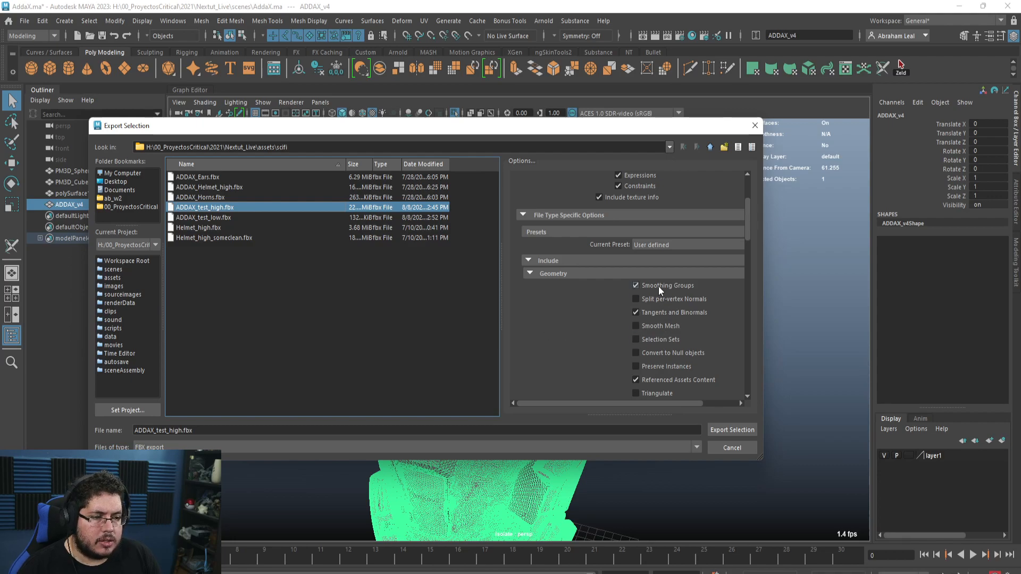
click(735, 430)
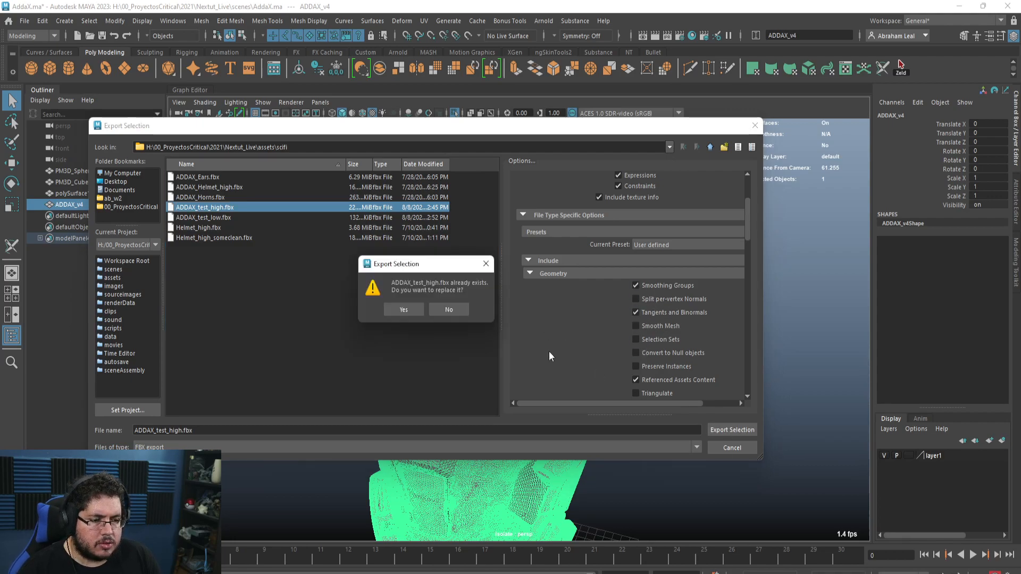
click(404, 310)
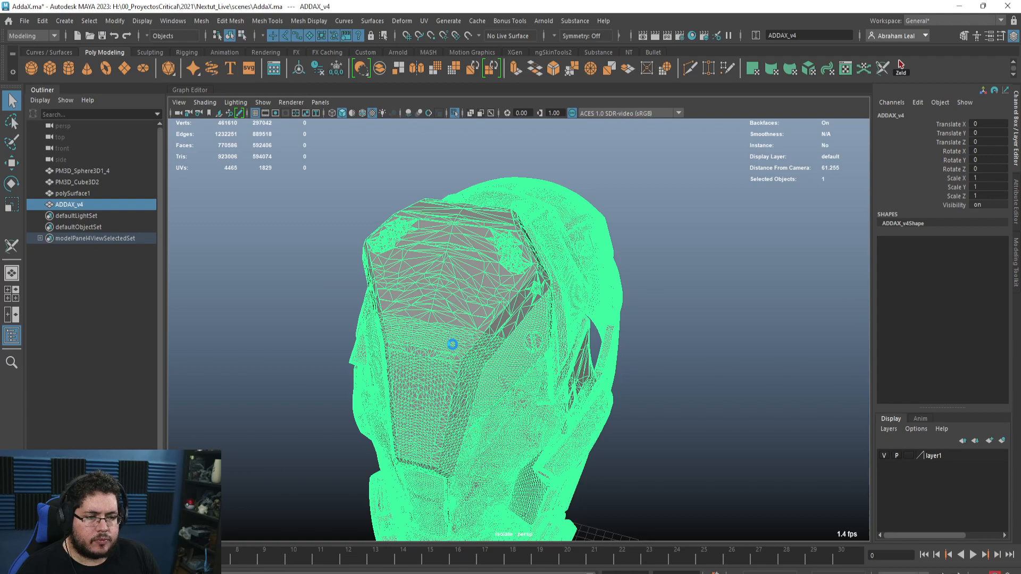
Step: Switch to Substance 3D Painter and view the baked corner beside the forehead vents
key(alt+Tab)
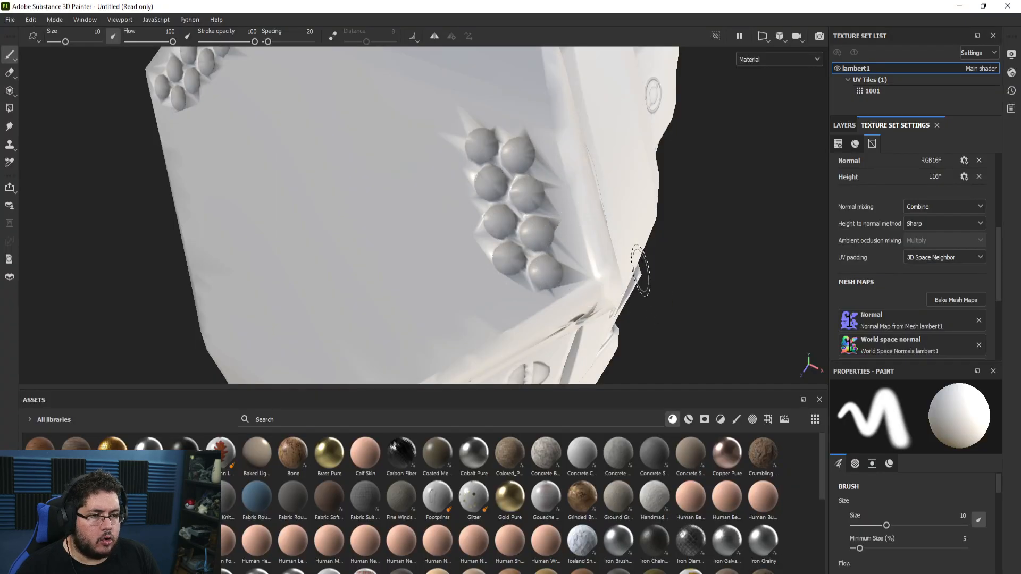
mouse_move(609, 258)
alt+mouse_down()
mouse_move(417, 163)
mouse_move(614, 215)
alt+mouse_up()
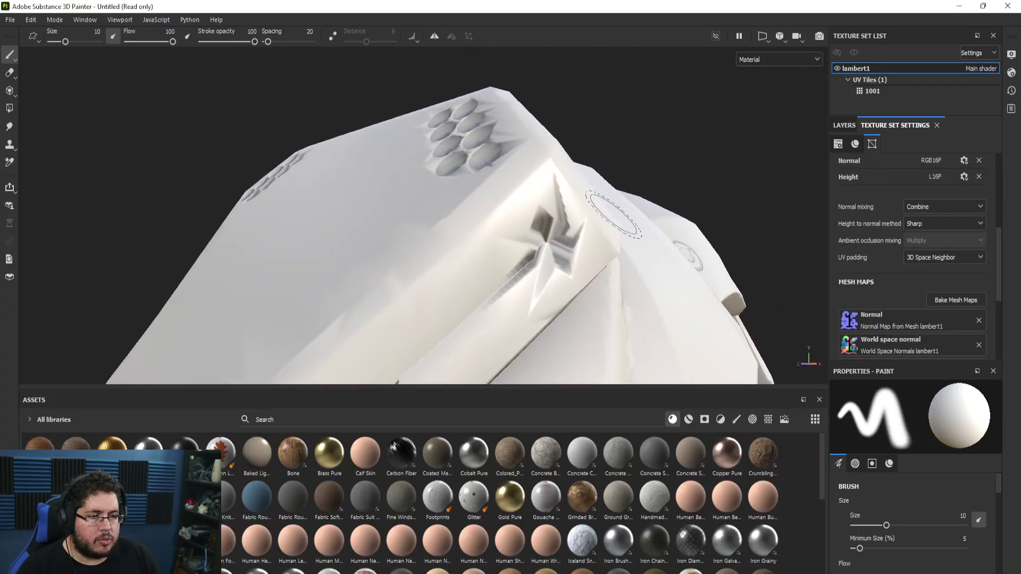
click(973, 301)
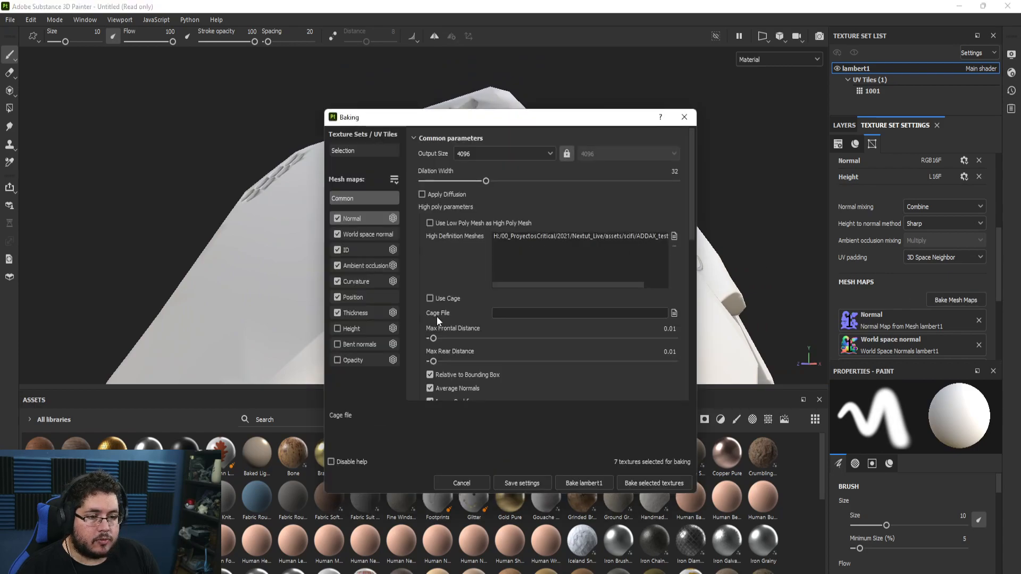
drag(434, 361, 442, 360)
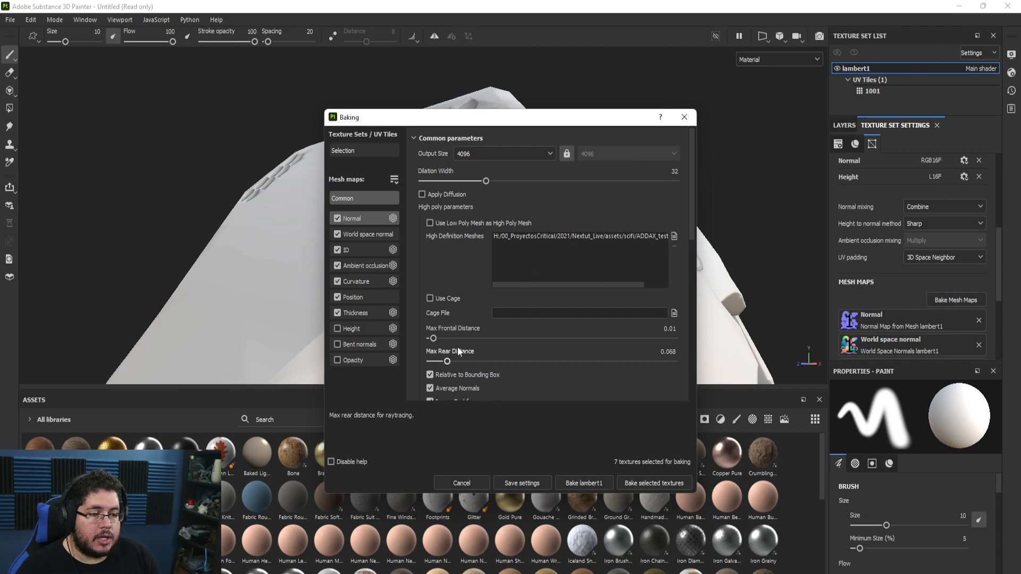
click(685, 117)
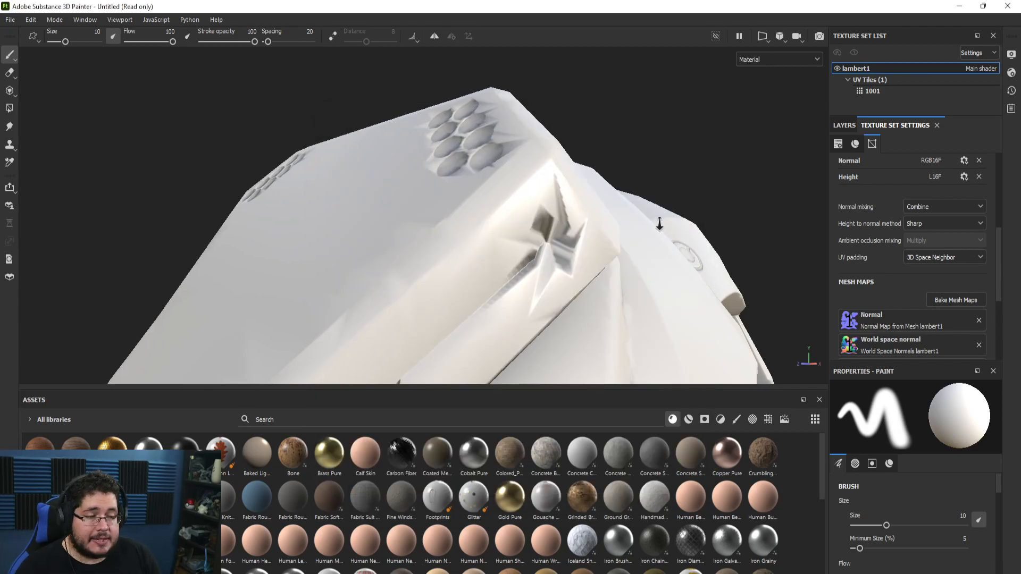
Step: Examine the current bake along the forehead plate, side panel edges and lower face of the helmet
alt+drag(661, 221, 397, 257)
alt+middle_drag(397, 257, 372, 189)
alt+right_drag(372, 189, 620, 294)
alt+drag(621, 294, 591, 226)
alt+right_drag(590, 226, 633, 237)
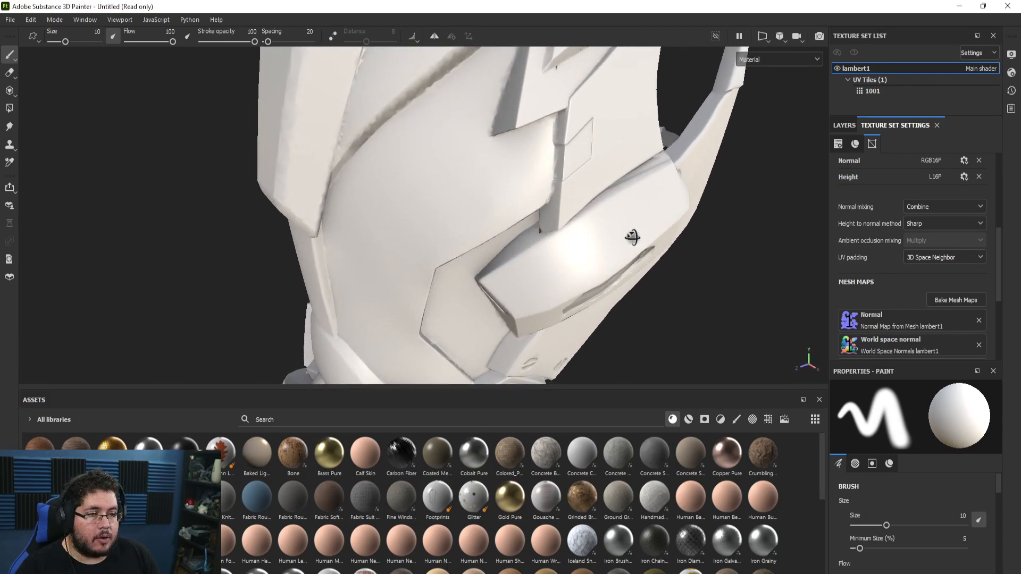
alt+drag(634, 237, 491, 192)
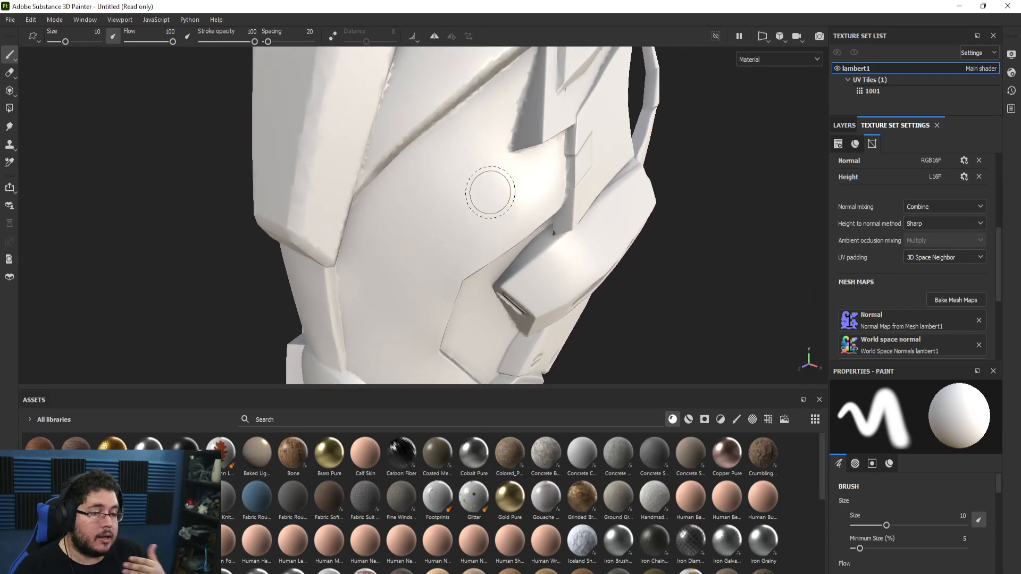
alt+drag(524, 228, 628, 213)
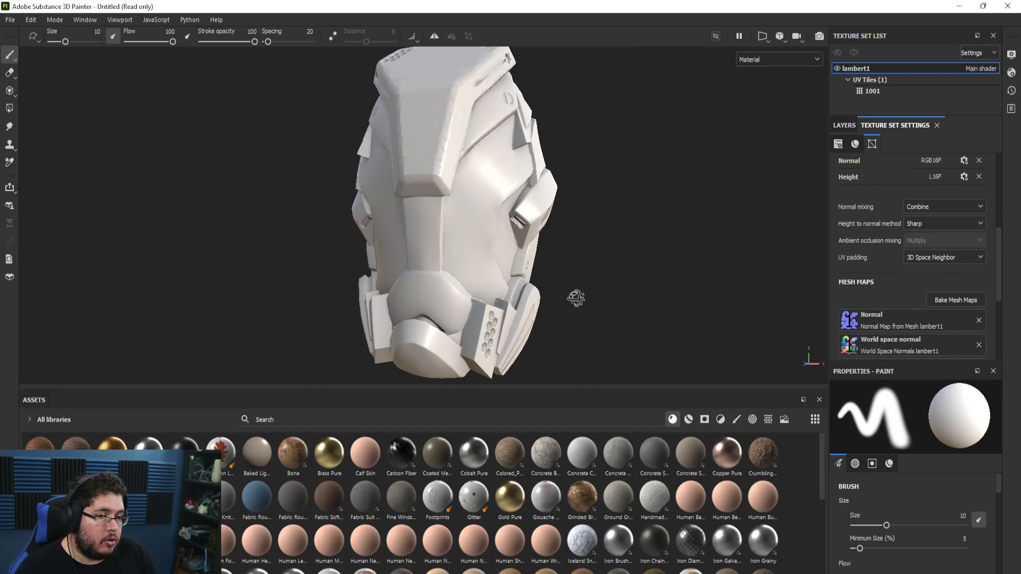
alt+drag(576, 298, 583, 300)
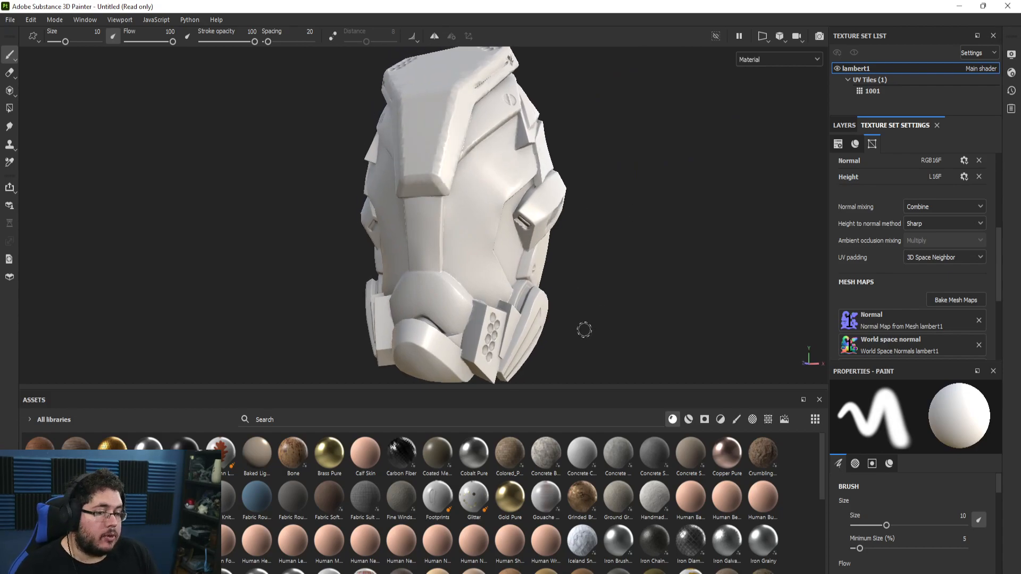
Step: Rebake the lambert1 mesh maps from the re-exported high-poly mesh and check the panel edges and forehead
key(alt+Tab)
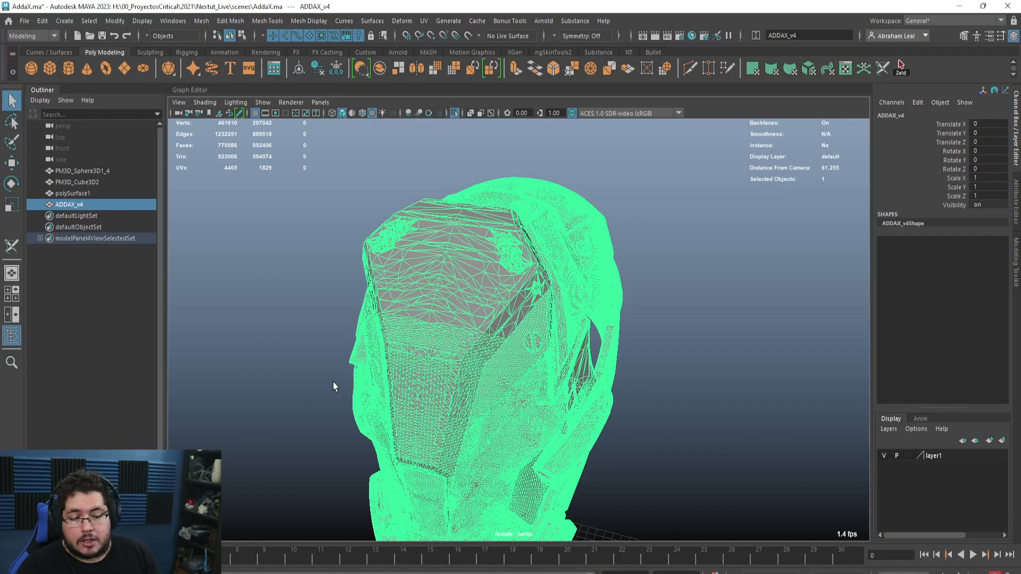
key(alt+Tab)
click(951, 300)
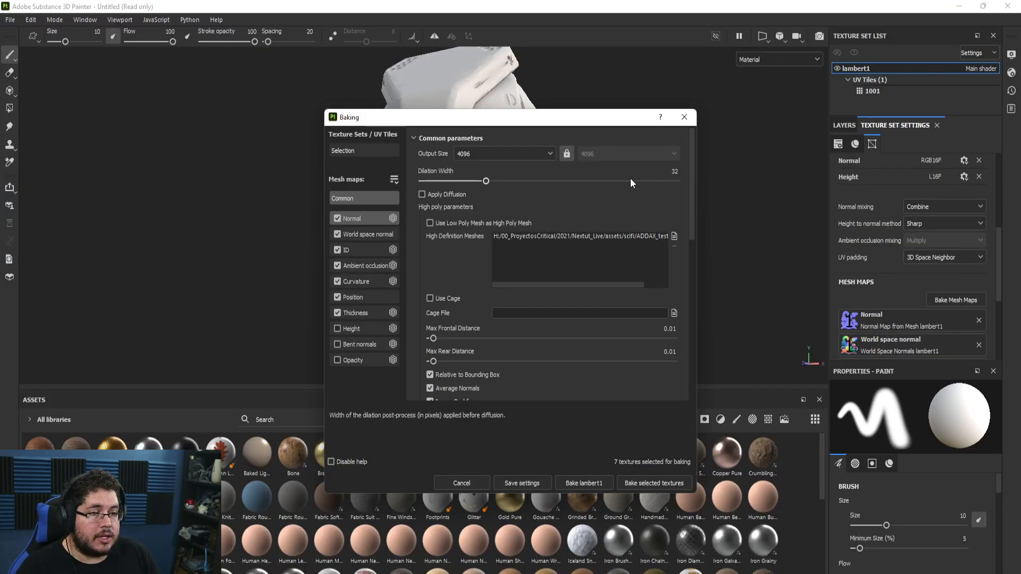
drag(630, 113, 904, 113)
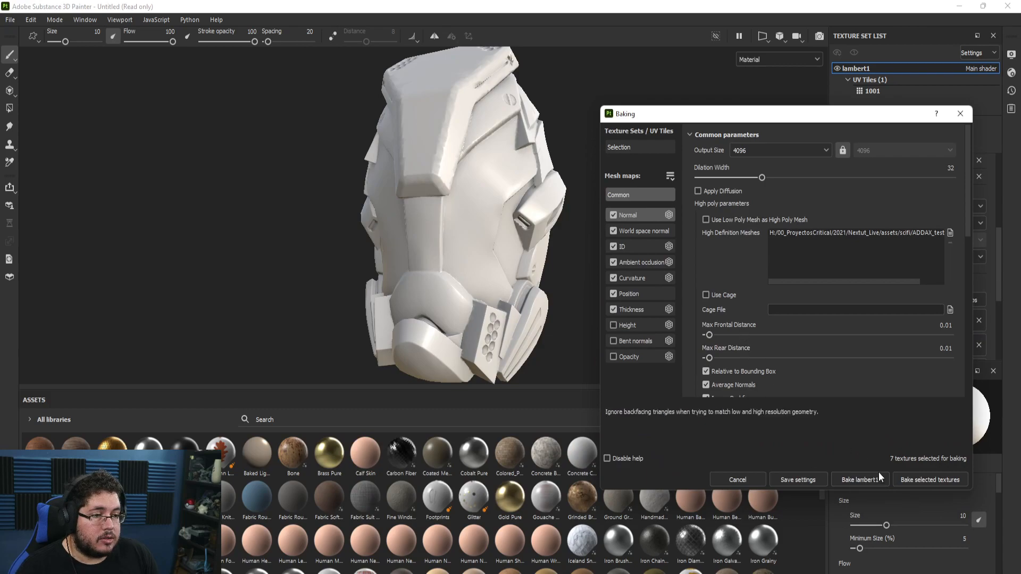
click(855, 479)
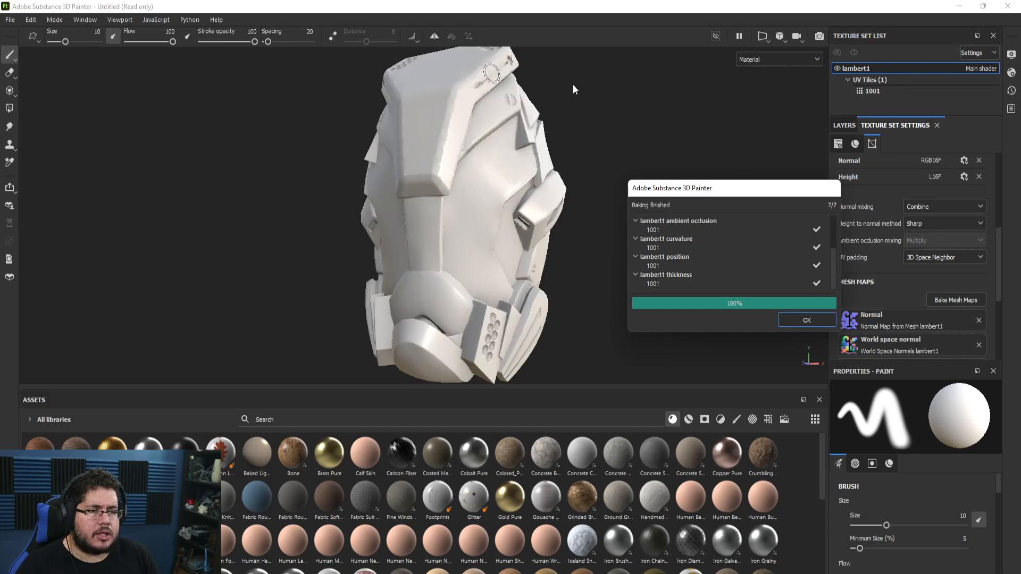
click(780, 317)
scroll(629, 262, up, 8)
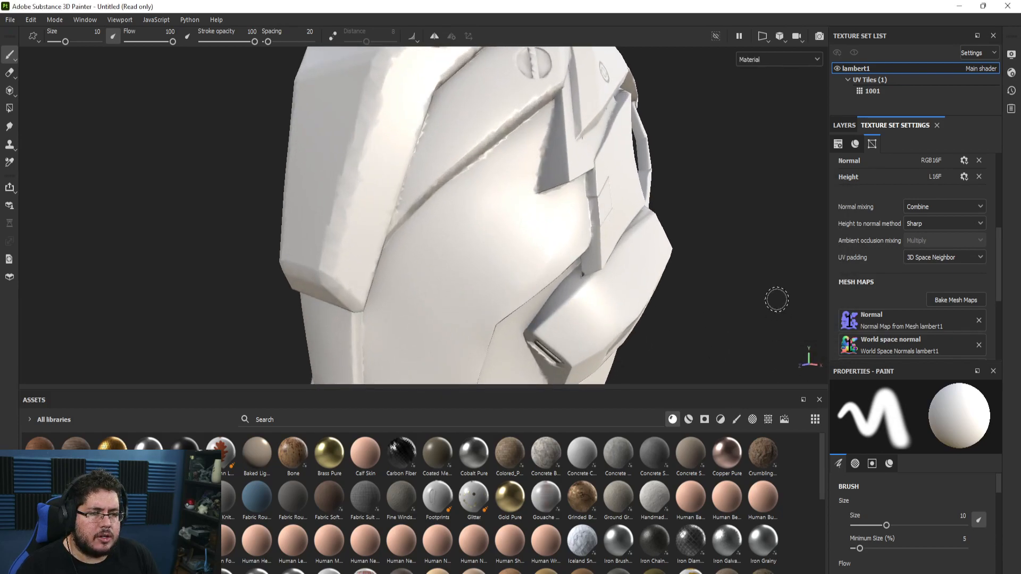
scroll(620, 237, down, 8)
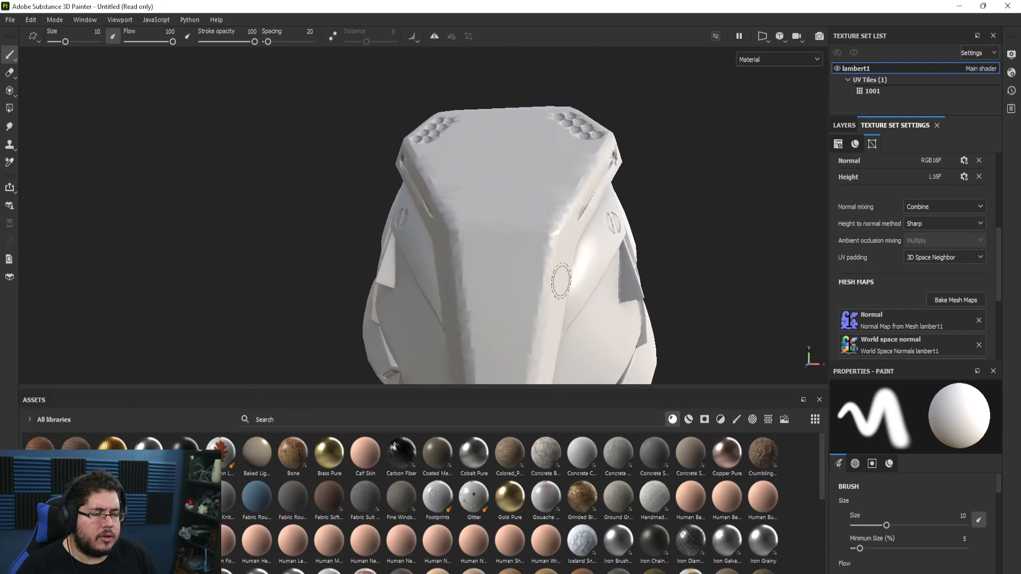
Step: Rebake the lambert1 mesh maps with Max Frontal Distance at about 0.116 and a larger Max Rear Distance
click(956, 300)
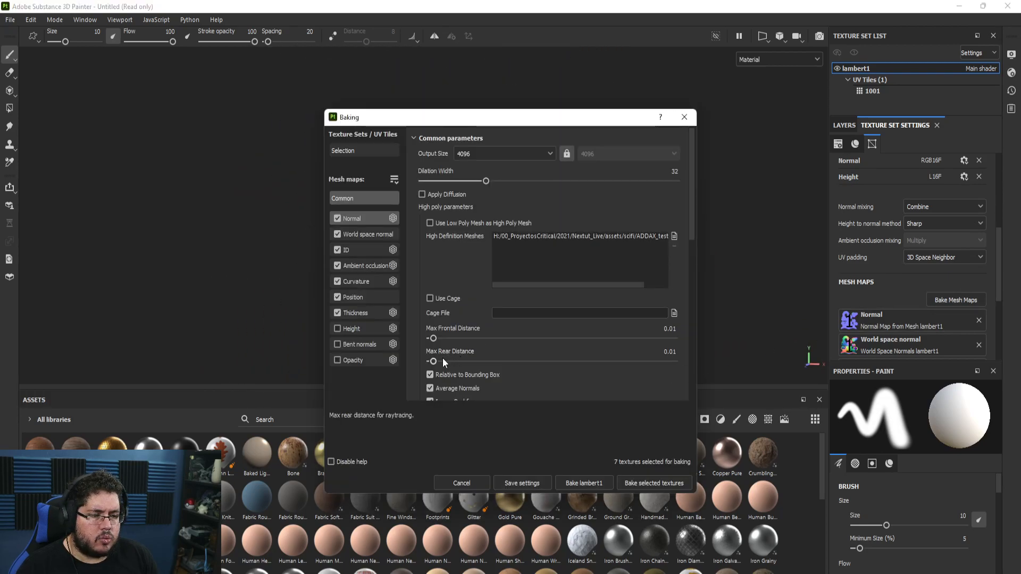
drag(437, 337, 458, 339)
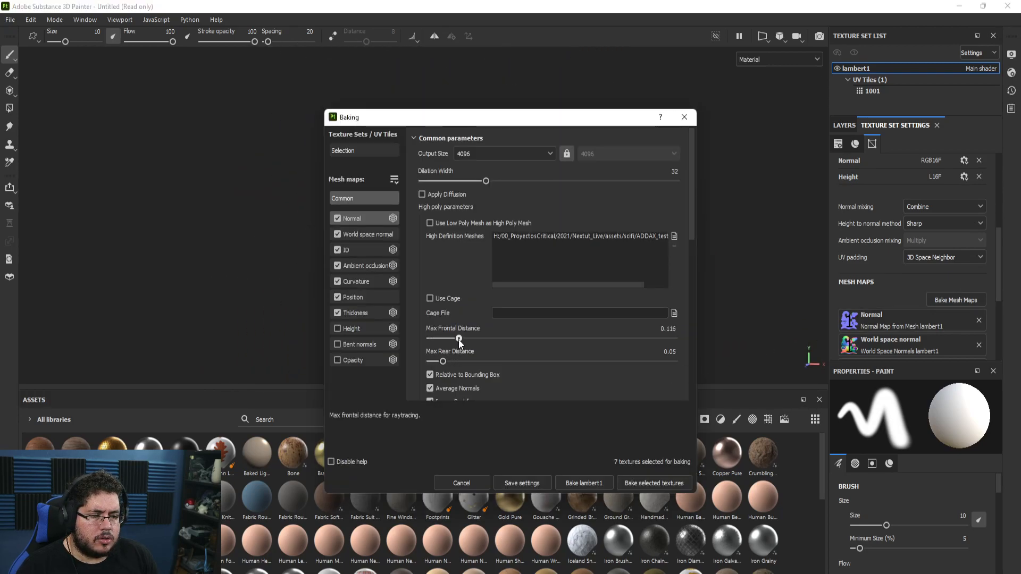
click(465, 362)
click(595, 482)
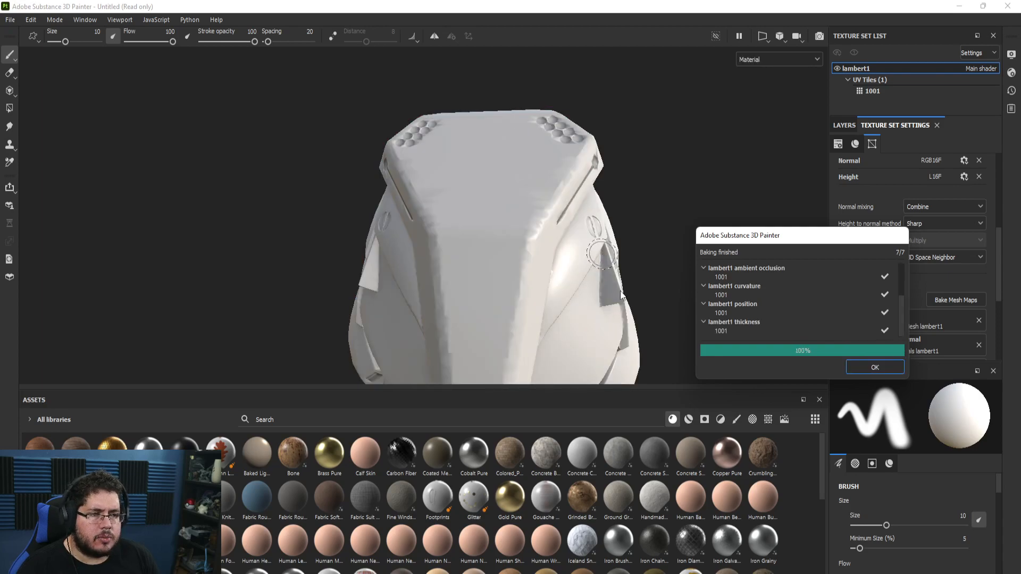
click(880, 372)
Step: Examine the new bake on the forehead slots and vents, side panels and mouthpiece for remaining artifacts
alt+right_drag(684, 292, 287, 135)
alt+drag(628, 287, 520, 267)
alt+right_drag(520, 267, 552, 289)
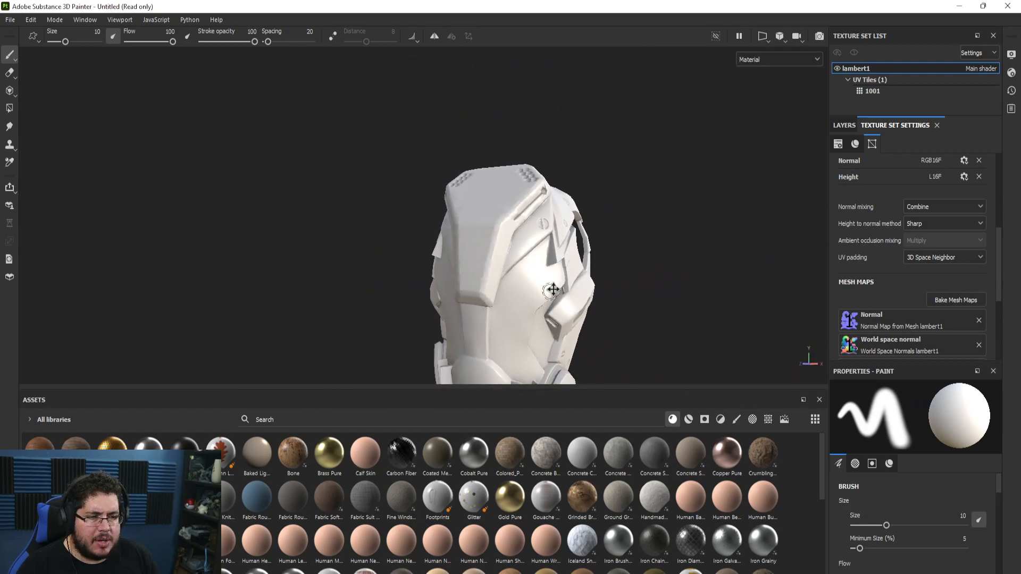
alt+middle_drag(552, 289, 523, 215)
alt+right_drag(491, 227, 594, 268)
alt+middle_drag(594, 268, 729, 373)
alt+right_drag(728, 373, 832, 335)
alt+drag(524, 298, 540, 285)
alt+right_drag(540, 285, 367, 184)
alt+drag(473, 229, 510, 276)
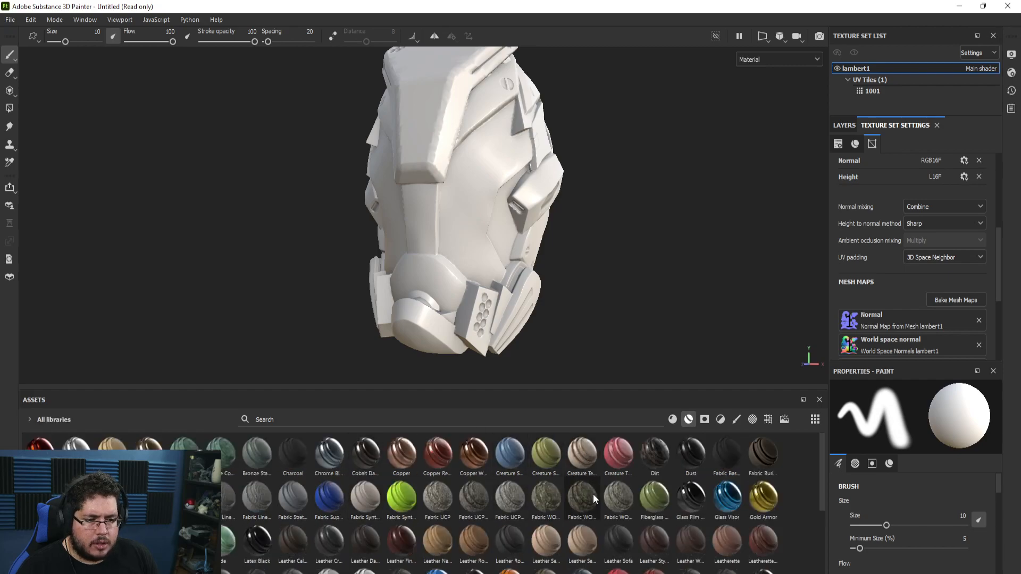
Step: Add the Machinery smart material above Layer 1 and inspect how it reacts to the baked details on the helmet's side
scroll(404, 458, down, 3)
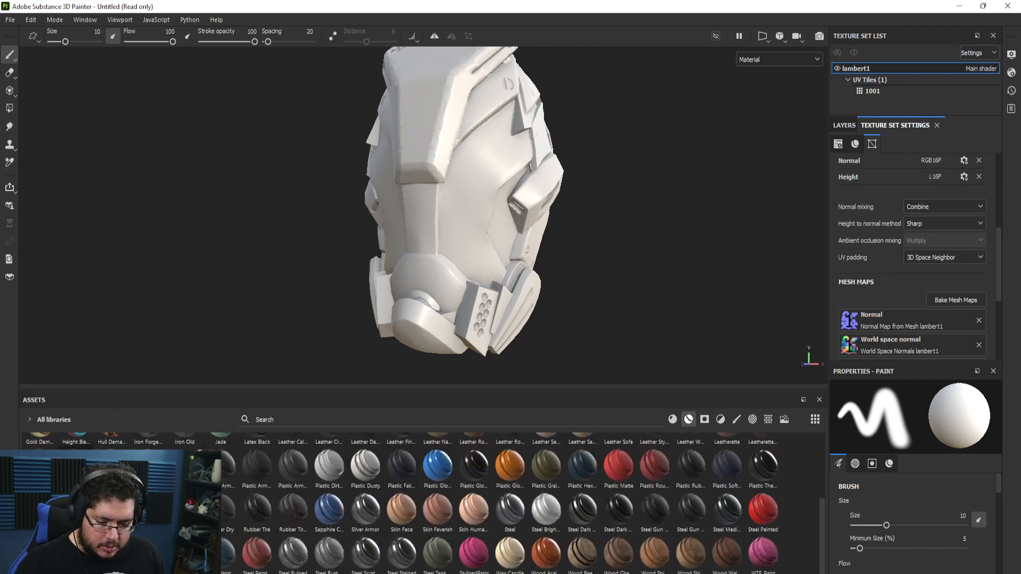
drag(75, 433, 855, 167)
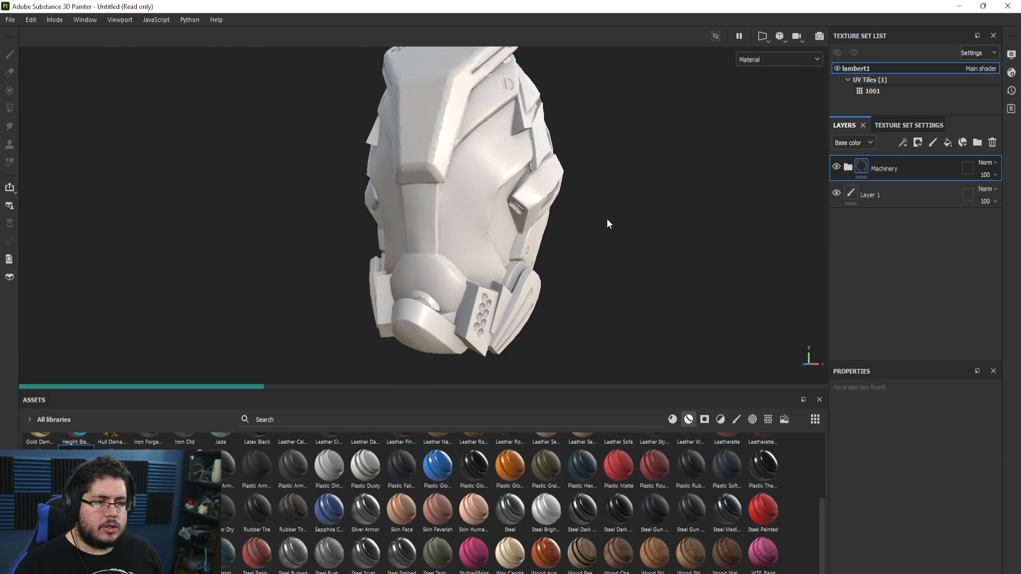
alt+drag(592, 225, 392, 237)
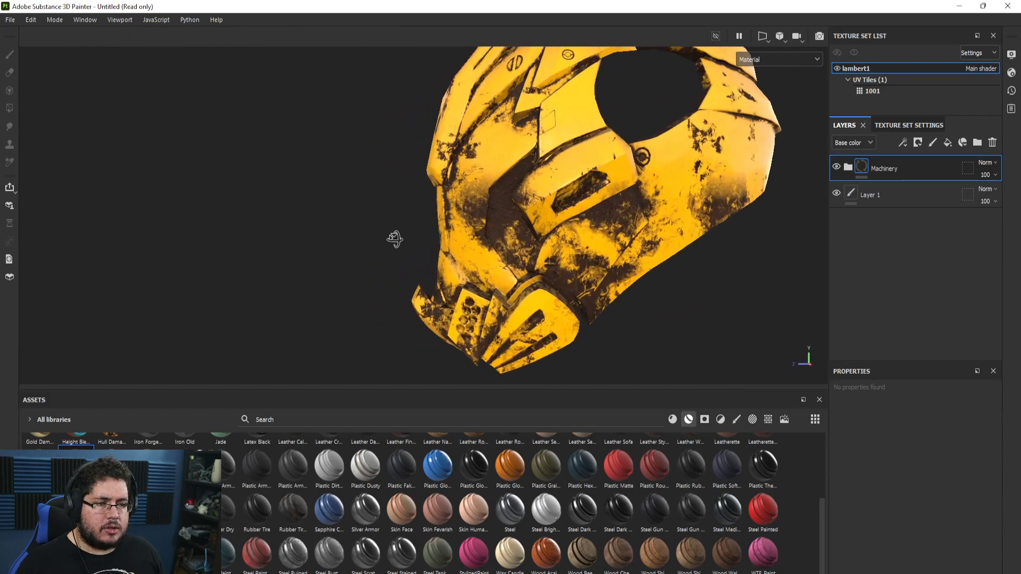
alt+right_drag(399, 230, 755, 269)
alt+middle_drag(755, 268, 579, 340)
alt+right_drag(433, 225, 450, 224)
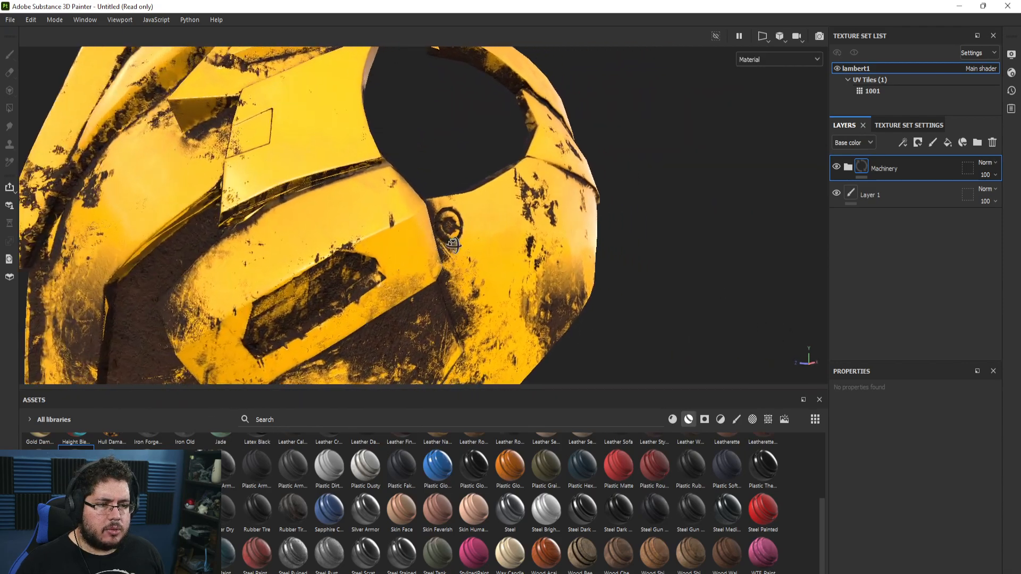
Step: Try the Steel Painted smart material above the Machinery layer and inspect its metal edge wear around the helmet
mouse_move(449, 223)
alt+mouse_down()
mouse_move(383, 229)
mouse_move(522, 229)
mouse_move(350, 199)
mouse_move(317, 283)
mouse_move(366, 266)
mouse_move(427, 300)
mouse_move(414, 201)
alt+mouse_up()
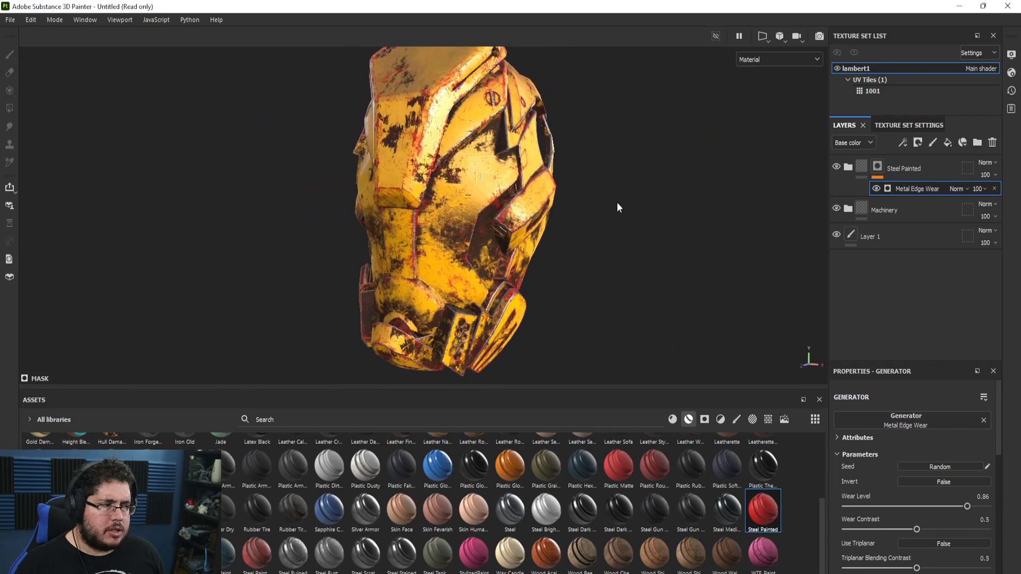
mouse_move(618, 207)
alt+mouse_down()
mouse_move(553, 246)
mouse_move(889, 243)
mouse_move(545, 246)
mouse_move(595, 234)
mouse_move(367, 229)
mouse_move(774, 254)
mouse_move(713, 241)
mouse_move(655, 271)
mouse_move(809, 296)
mouse_move(871, 271)
mouse_move(579, 212)
mouse_move(809, 356)
mouse_move(585, 259)
mouse_move(652, 244)
alt+mouse_up()
alt+right_drag(524, 205, 563, 298)
alt+right_drag(793, 312, 295, 202)
alt+drag(295, 202, 628, 235)
alt+middle_drag(628, 235, 457, 256)
alt+drag(457, 255, 504, 205)
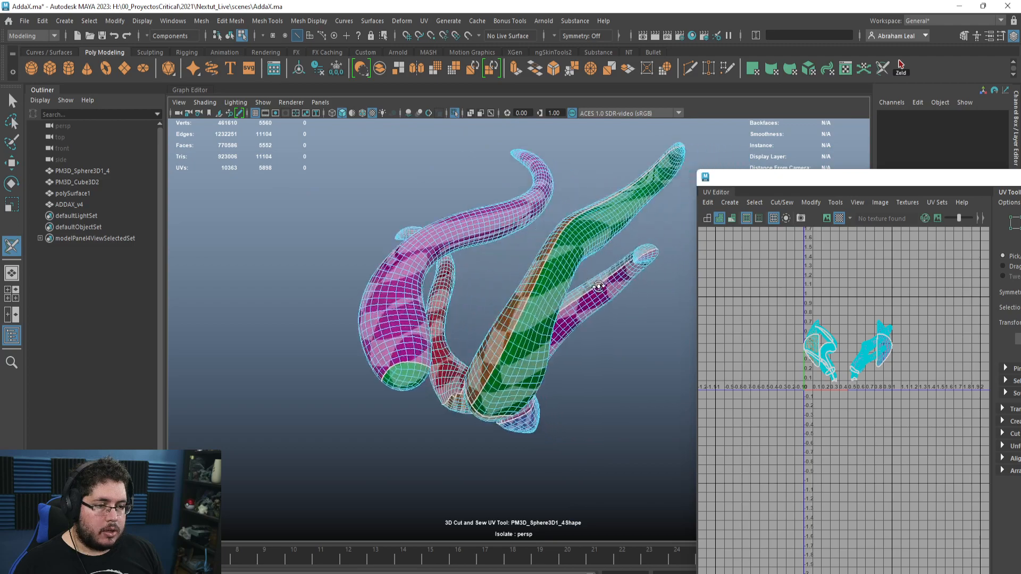
Step: Switch to Maya, select all UV shells of the horn mesh PM3D_Sphere3D1_4, and lay them out within the 0–1 tile
mouse_move(601, 319)
alt+mouse_down()
mouse_move(633, 292)
mouse_move(609, 315)
mouse_move(580, 302)
mouse_move(654, 310)
alt+mouse_up()
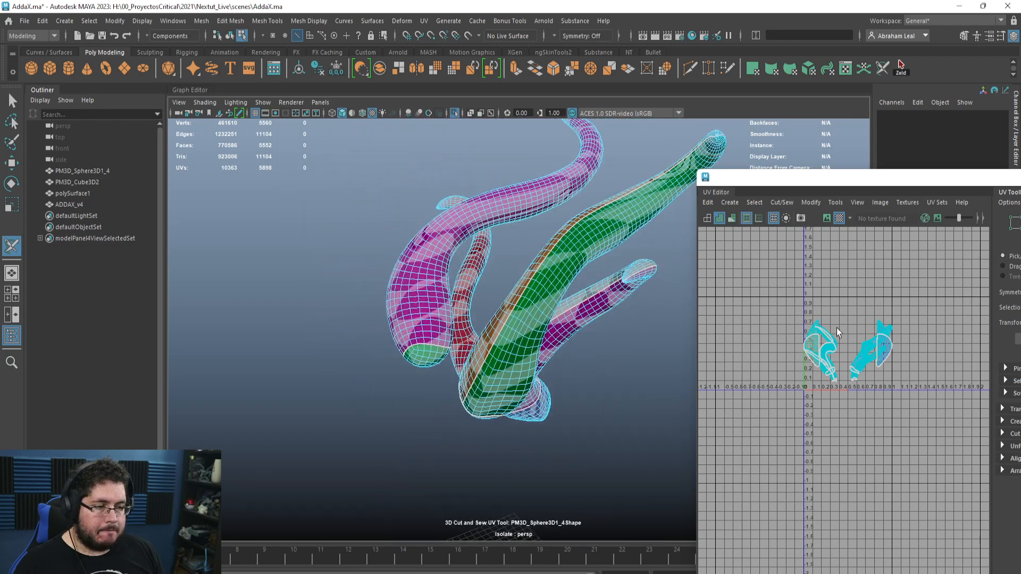
key(q)
drag(768, 294, 921, 411)
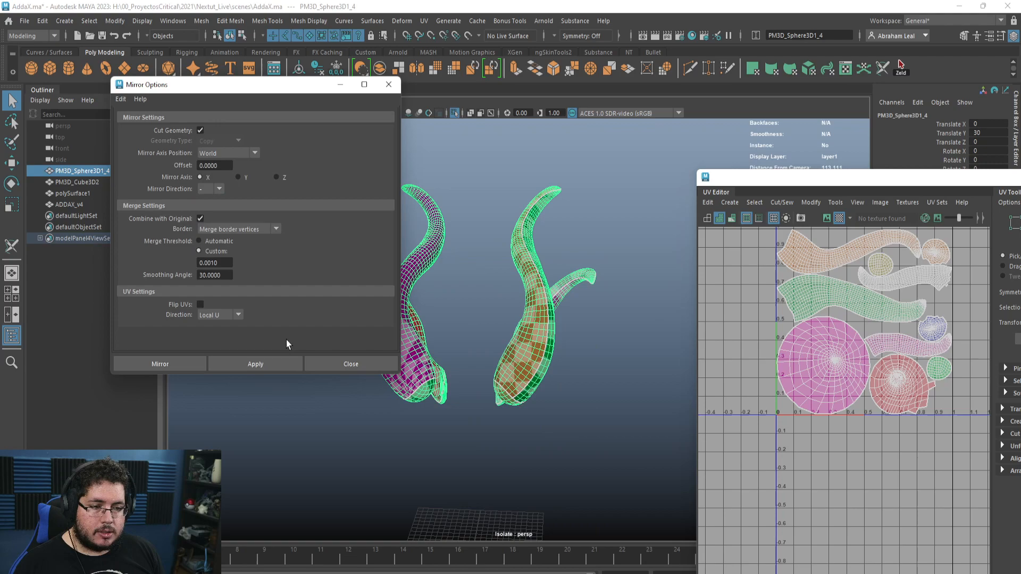
Step: Mirror the horn mesh across the world X axis with Cut Geometry and merged border vertices, then select its UV shells
click(279, 358)
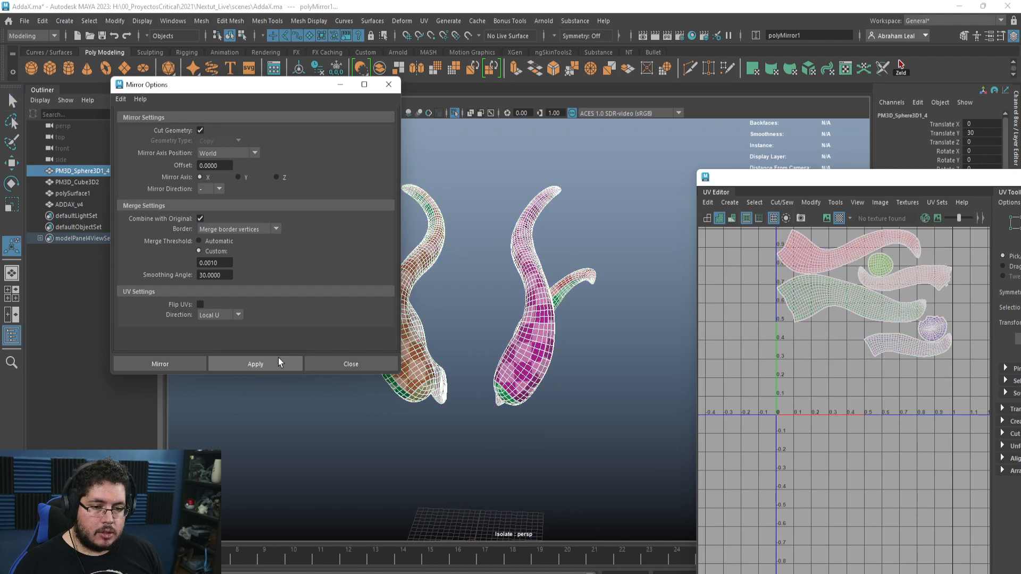
click(542, 293)
right_drag(813, 287, 816, 265)
scroll(816, 264, down, 3)
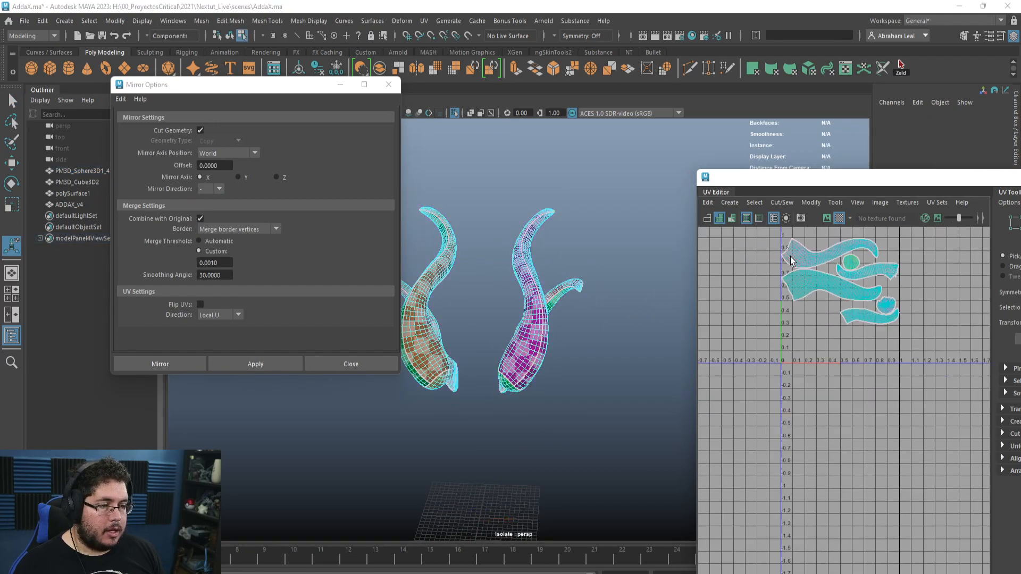
alt+middle_drag(883, 332, 878, 385)
drag(909, 268, 738, 397)
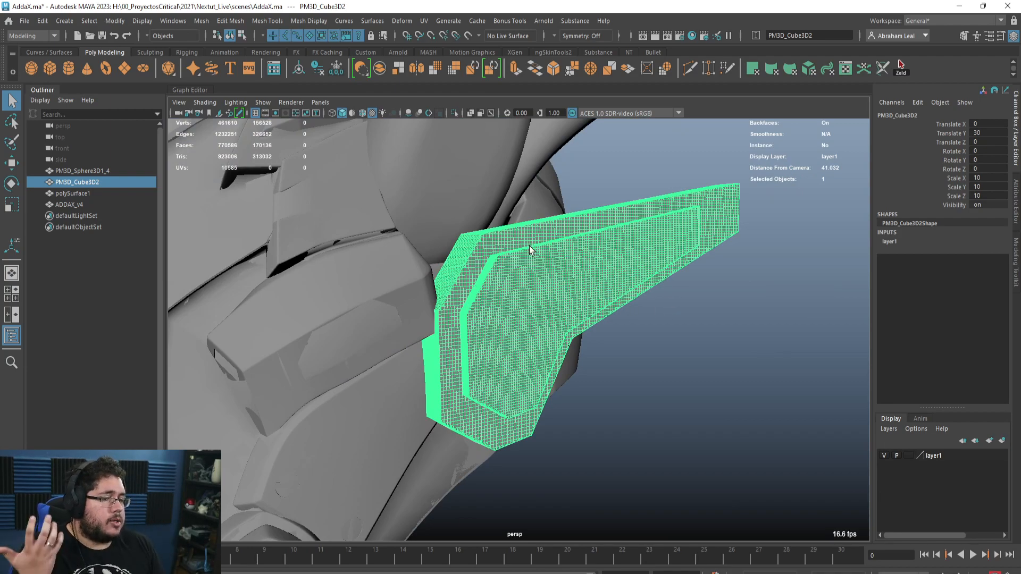
Step: Switch to Substance 3D Painter and rebake the lambert1 mesh maps with Max Frontal Distance 0.116 and Max Rear Distance 0.182
key(alt+Tab)
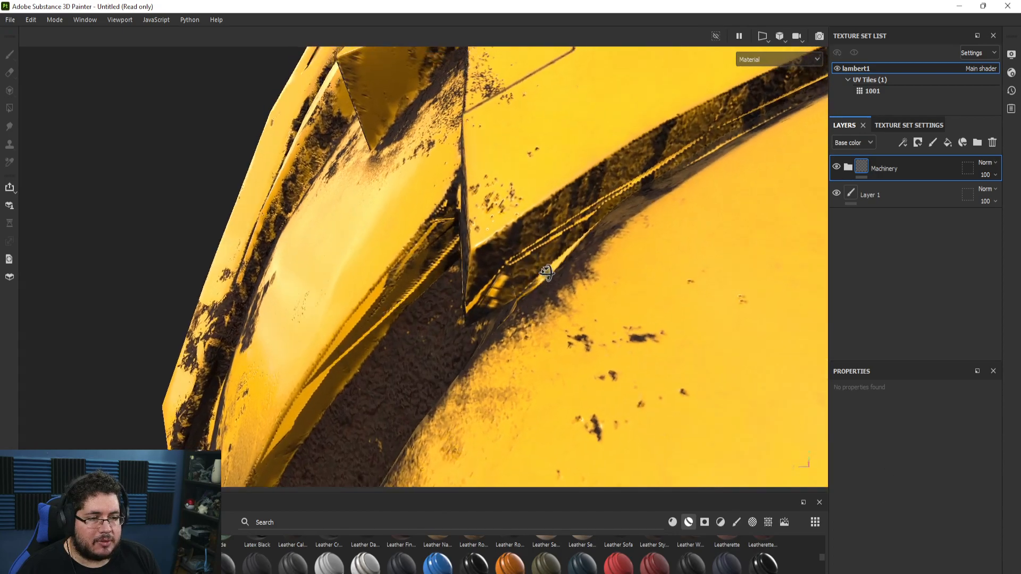
alt+drag(546, 273, 967, 170)
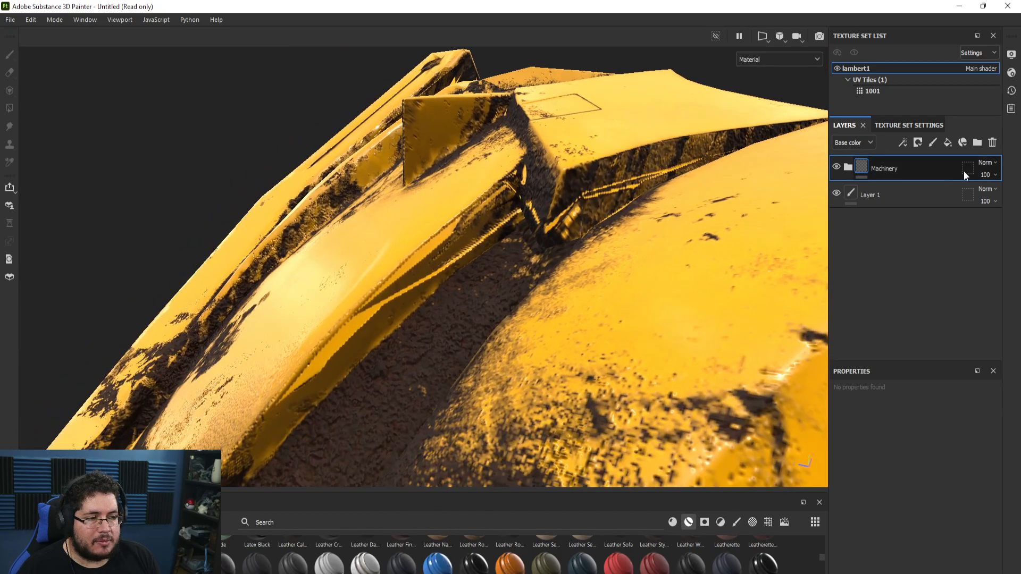
click(882, 128)
click(957, 300)
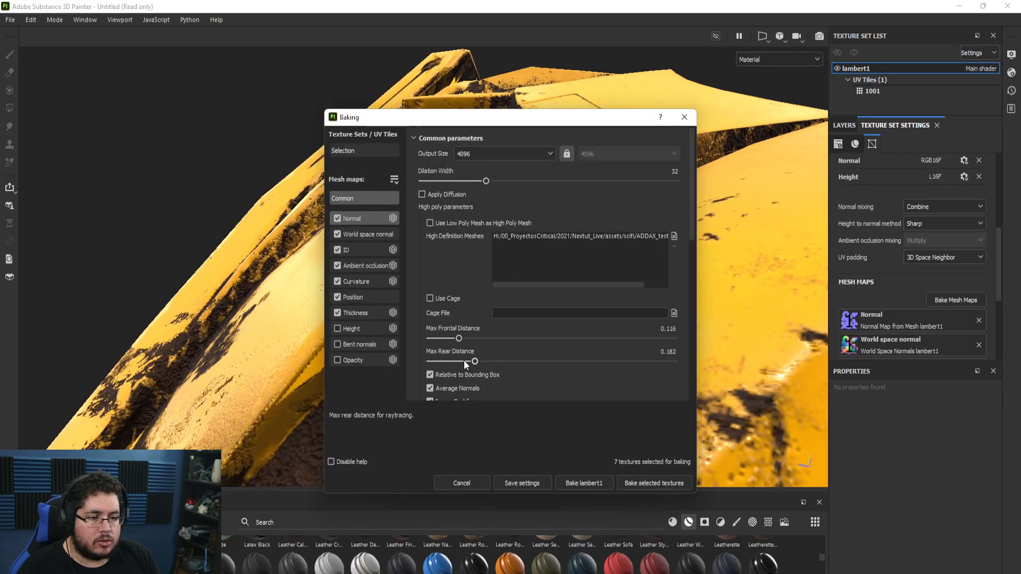
drag(455, 338, 459, 338)
drag(453, 361, 475, 362)
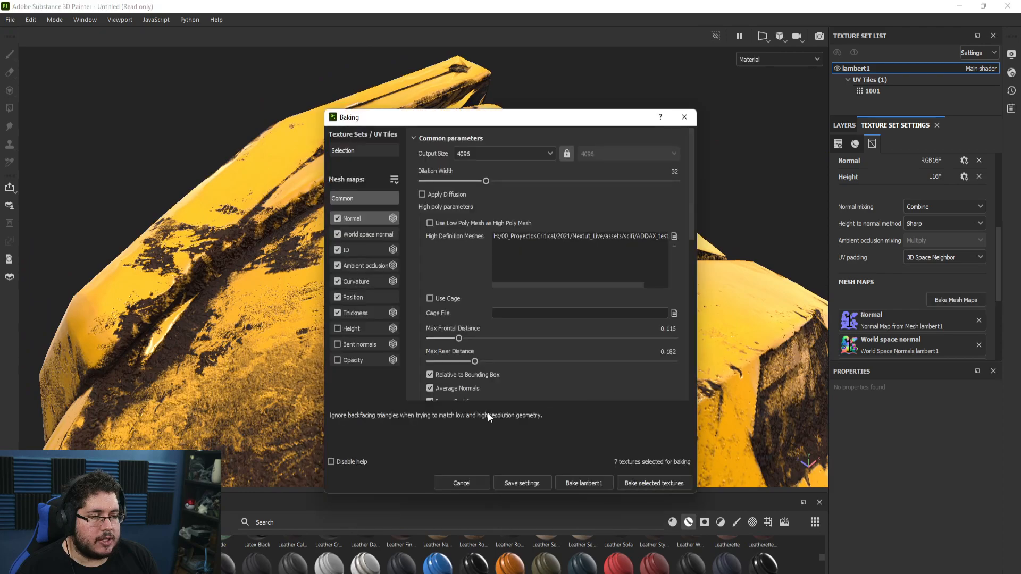
click(570, 487)
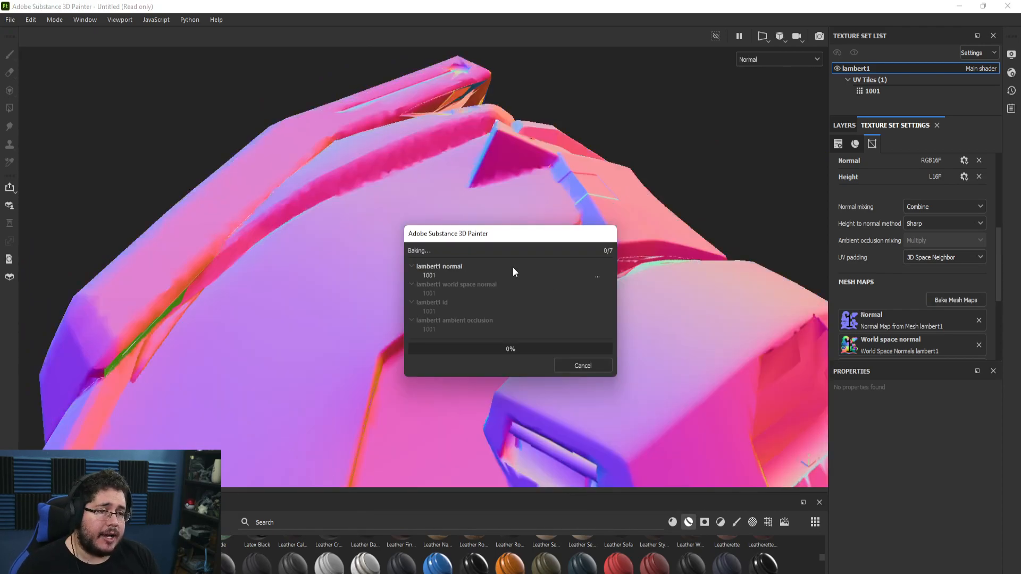
drag(591, 240, 876, 213)
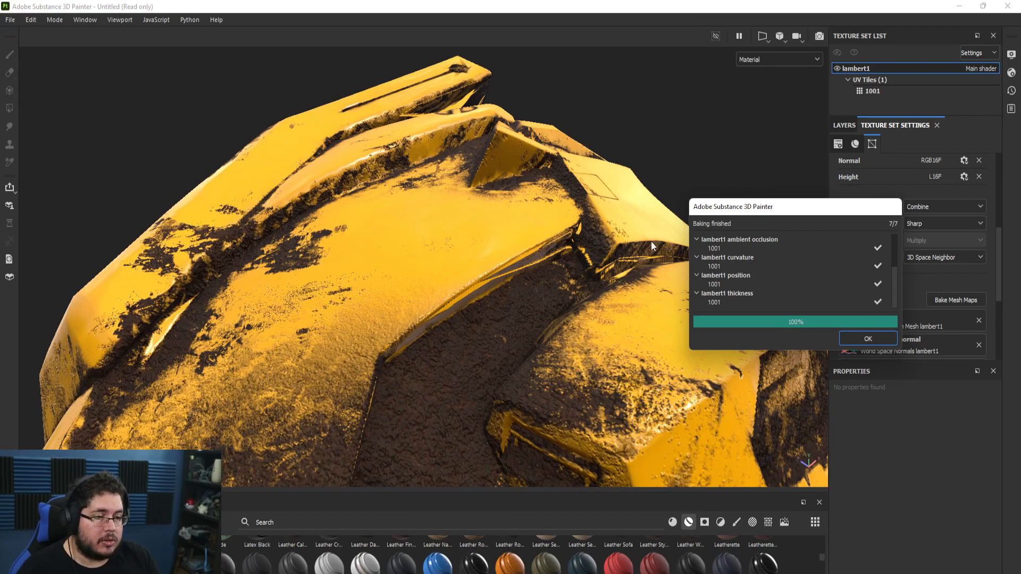
click(847, 344)
Step: Examine the new bake under the Machinery material where the helmet's side panels meet, checking the recessed edges for artifacts
alt+drag(548, 256, 601, 330)
alt+right_drag(601, 330, 745, 379)
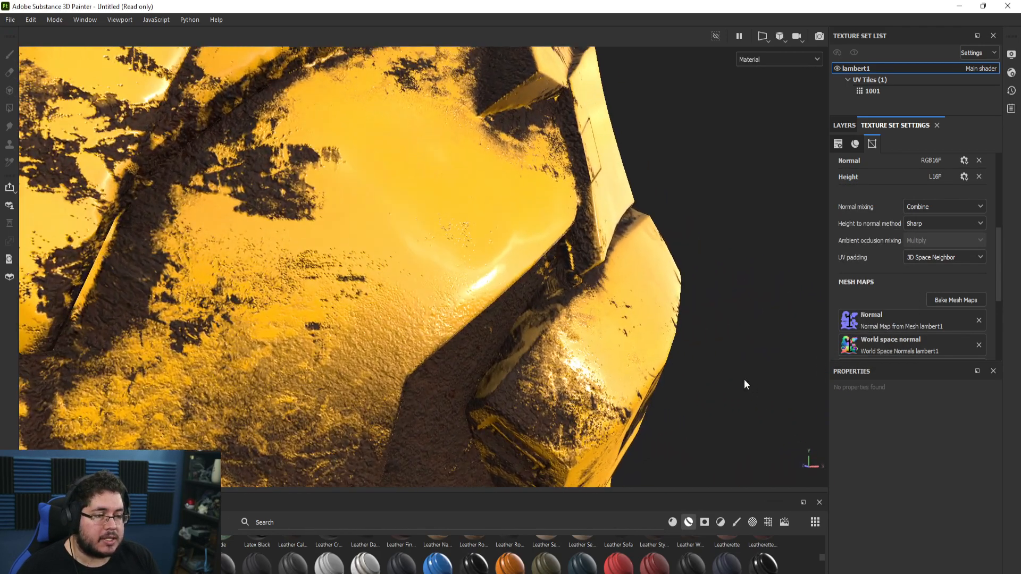
alt+drag(745, 378, 639, 388)
alt+right_drag(638, 388, 643, 433)
alt+drag(643, 433, 450, 233)
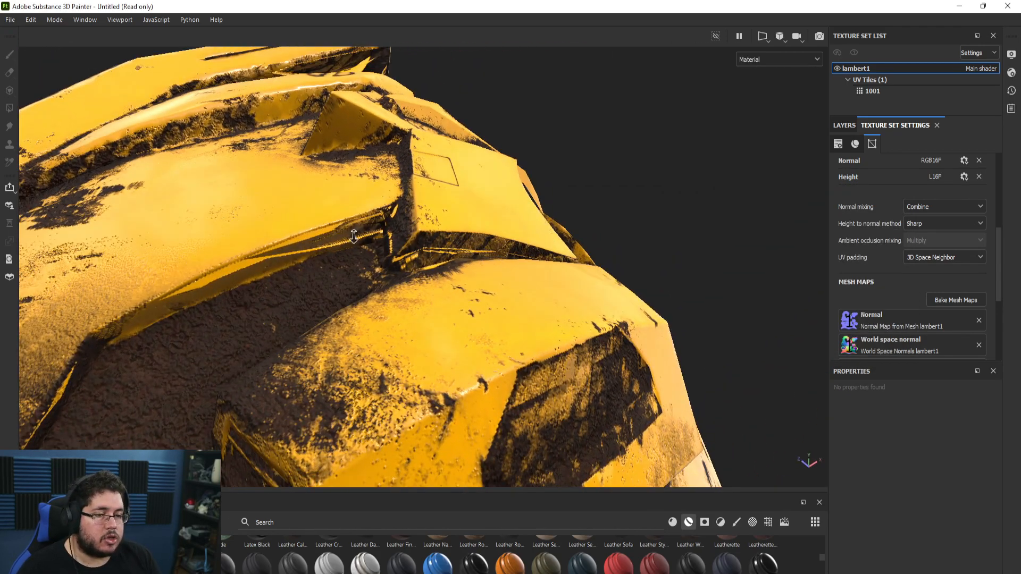
alt+drag(353, 236, 452, 243)
alt+right_drag(452, 244, 391, 265)
alt+drag(391, 266, 563, 213)
alt+right_drag(564, 213, 650, 251)
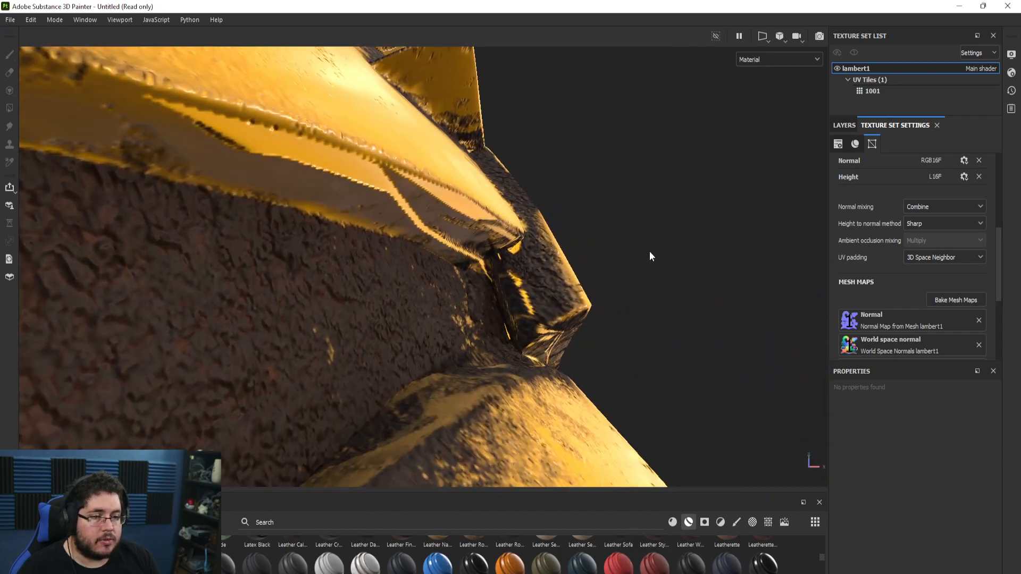
alt+drag(650, 252, 426, 316)
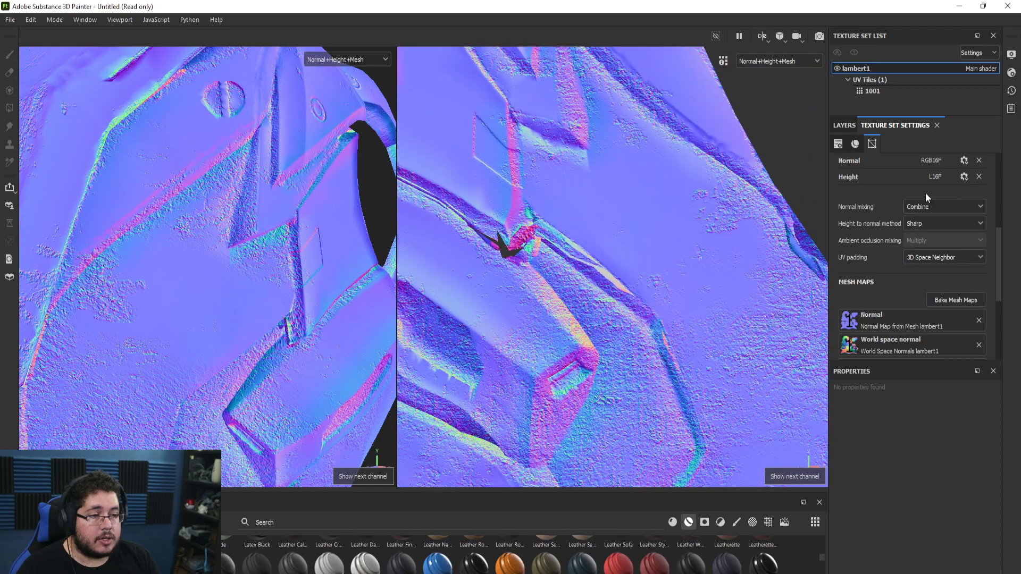
Step: Hide the Machinery layer and examine the Normal+Height+Mesh map in the 2D view around the side panel junction
click(852, 125)
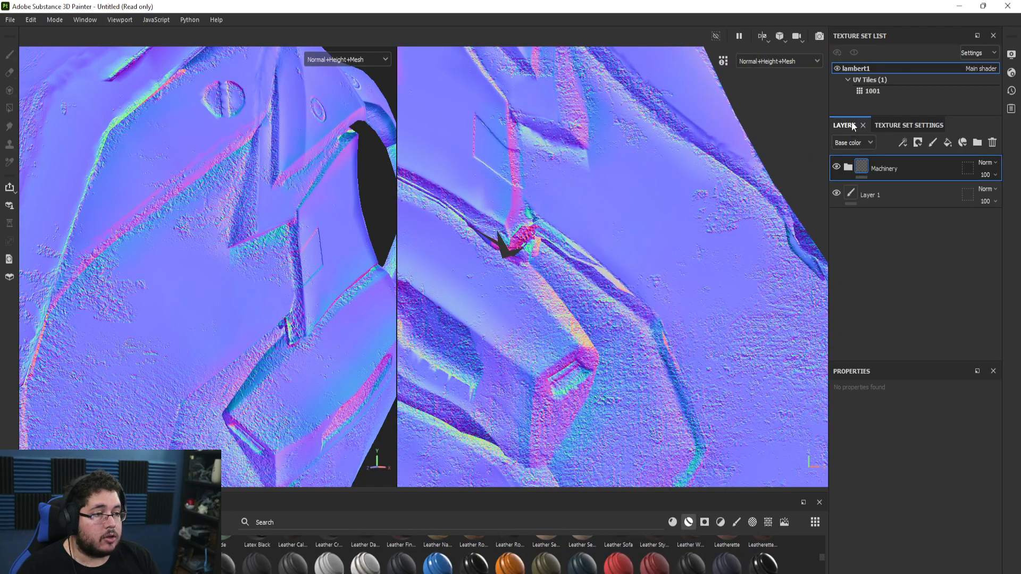
click(837, 167)
alt+middle_drag(548, 244, 577, 274)
alt+right_drag(576, 275, 503, 221)
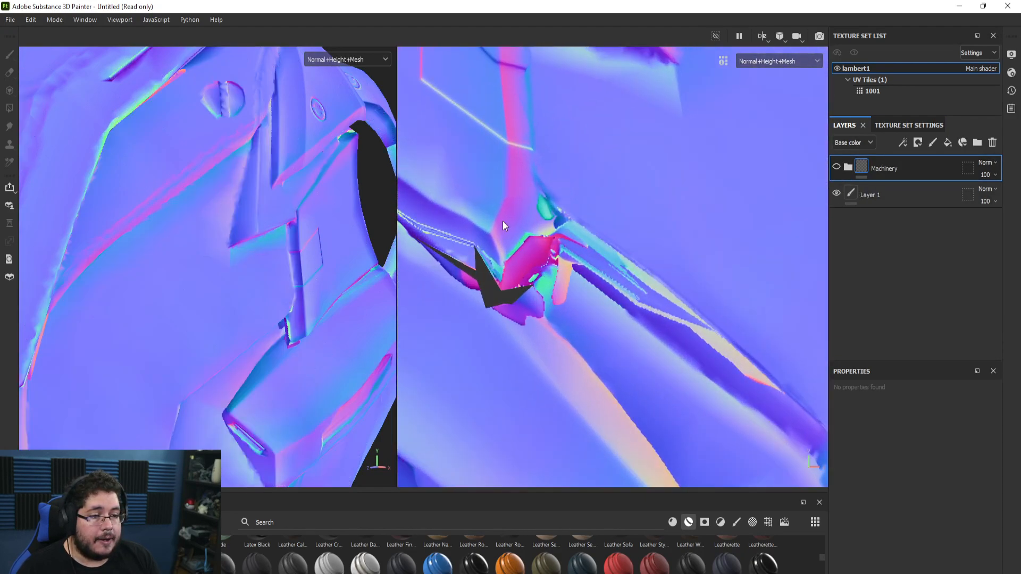
alt+right_drag(525, 283, 541, 279)
alt+middle_drag(553, 277, 577, 278)
alt+right_drag(576, 277, 653, 297)
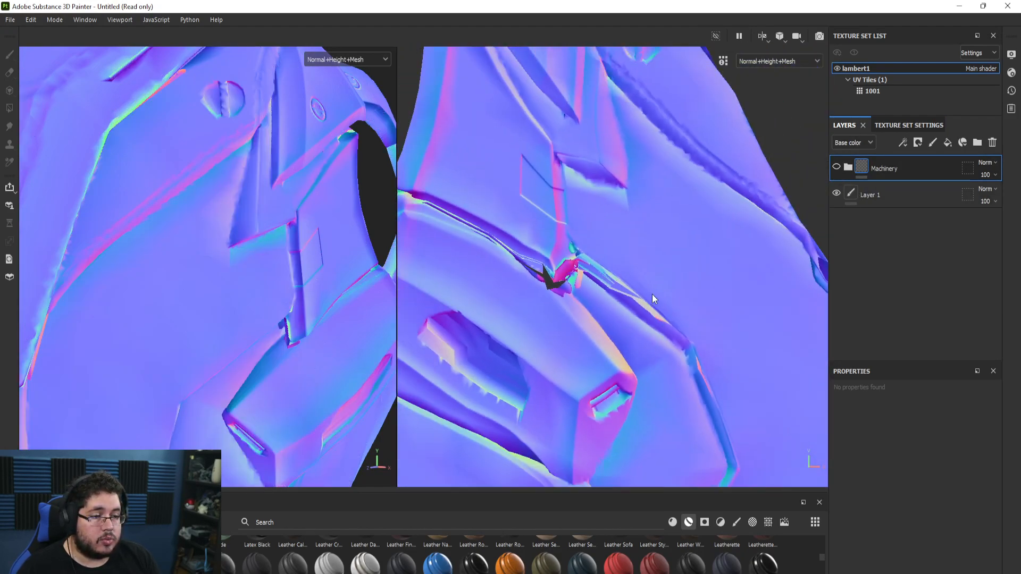
Step: Examine the remaining UV islands in the 2D view for broken normals along the panel edges and grooves
alt+middle_drag(654, 340, 598, 256)
alt+middle_drag(573, 325, 672, 277)
alt+right_drag(672, 277, 690, 314)
alt+middle_drag(690, 317, 506, 331)
alt+right_drag(652, 319, 687, 326)
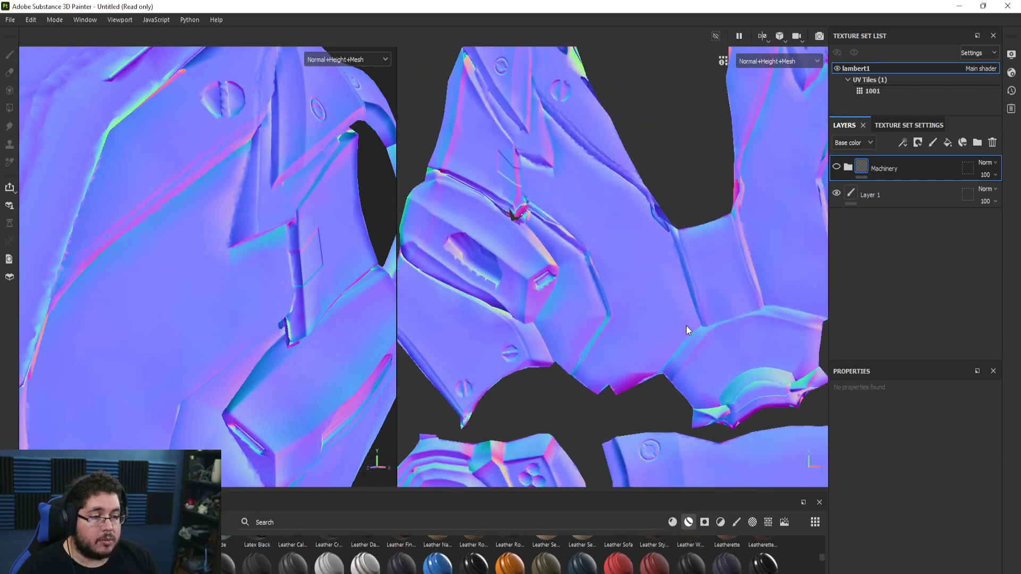
alt+middle_drag(719, 319, 617, 343)
scroll(671, 217, up, 7)
scroll(646, 260, up, 3)
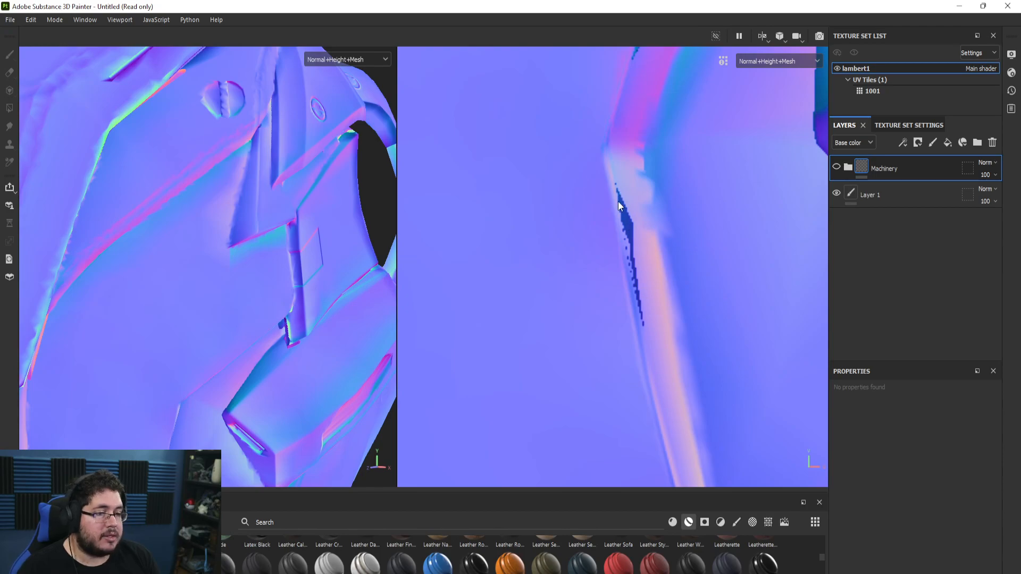
scroll(621, 224, down, 3)
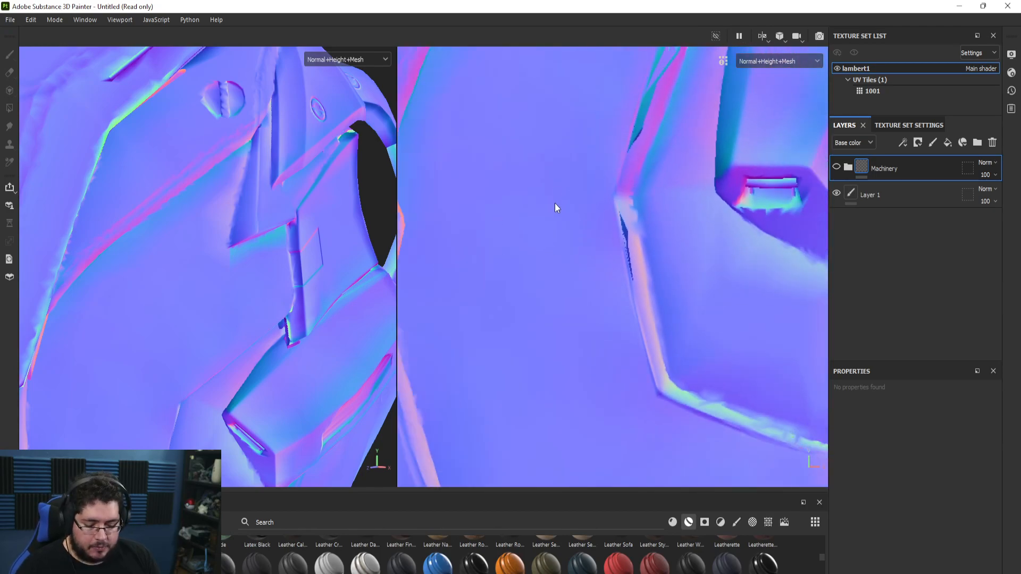
Step: Return to the 3D-only Material view, show the Machinery layer again, and inspect the whole helmet
key(F2)
alt+drag(468, 257, 324, 277)
key(m)
click(837, 166)
alt+drag(713, 223, 627, 245)
alt+drag(505, 213, 558, 224)
alt+right_drag(558, 224, 547, 247)
alt+drag(547, 246, 472, 310)
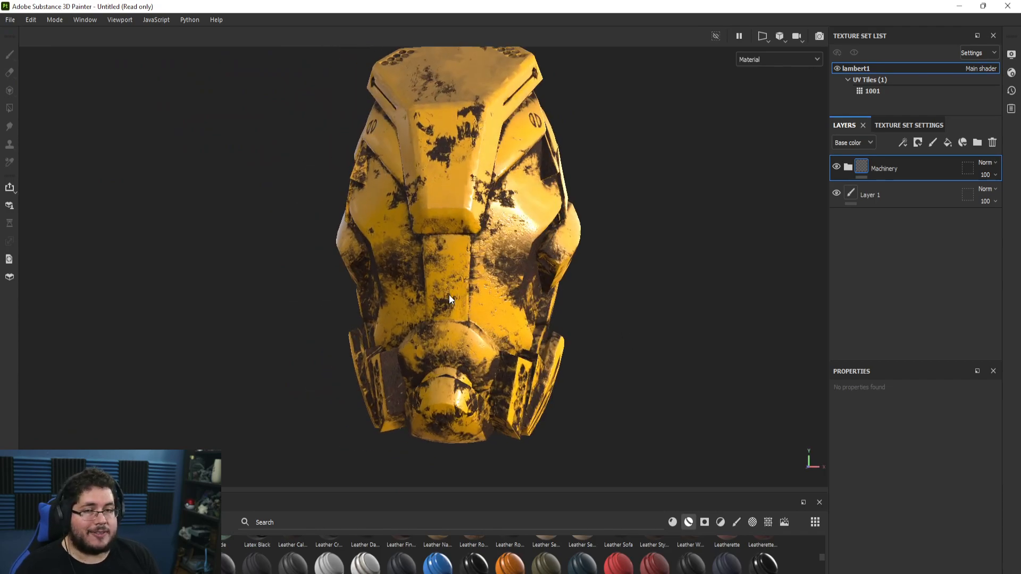